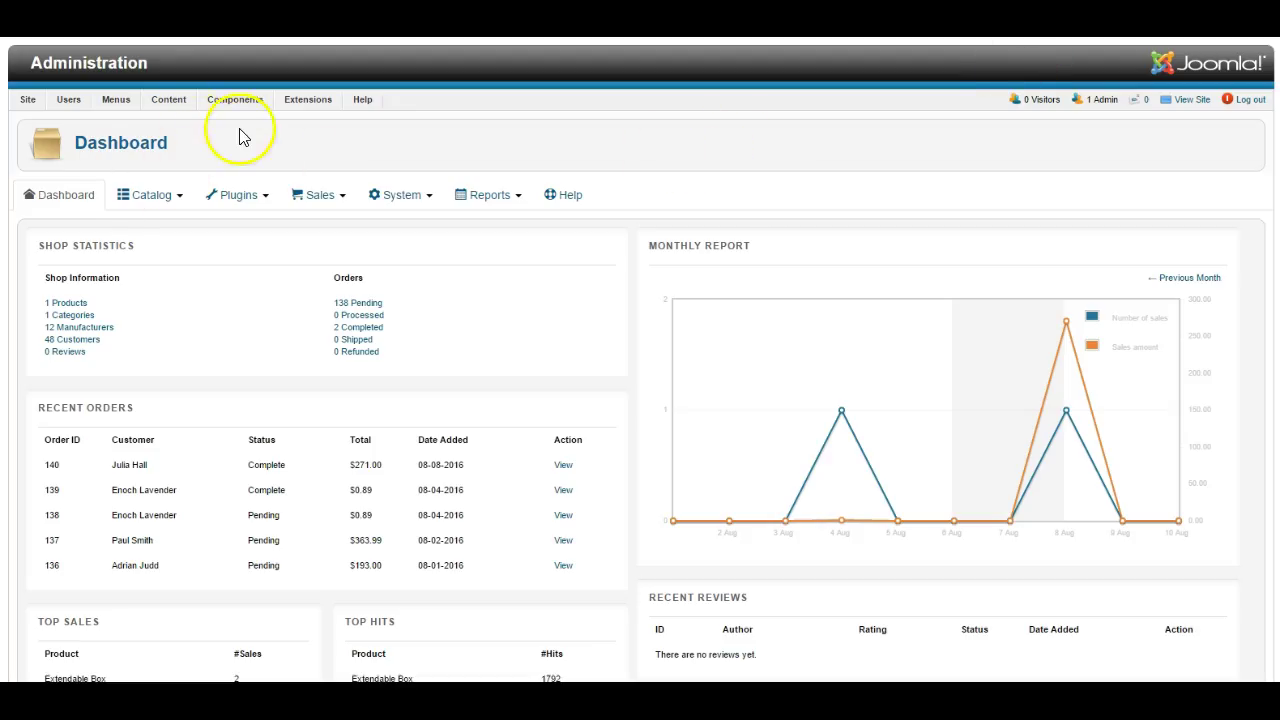
Step: Open the EShop dashboard and scroll through its statistics, recent orders and monthly report panels
mouse_move(30, 100)
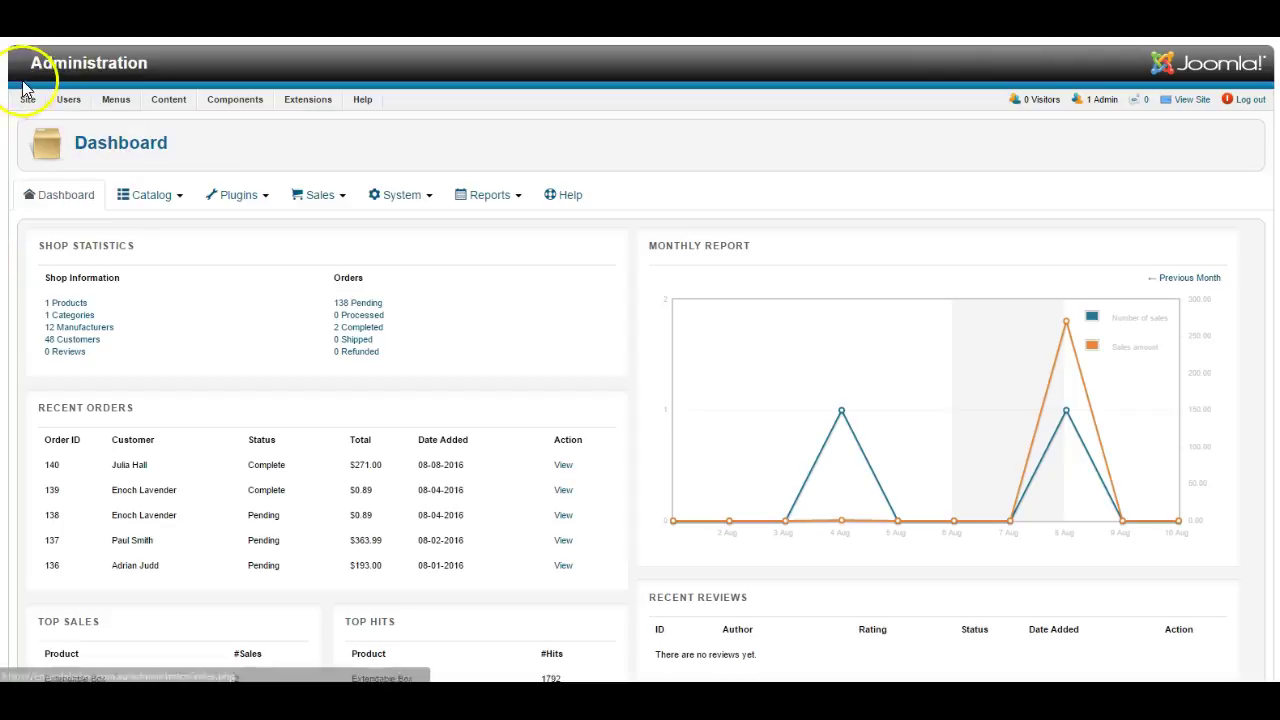
mouse_move(100, 105)
mouse_move(237, 95)
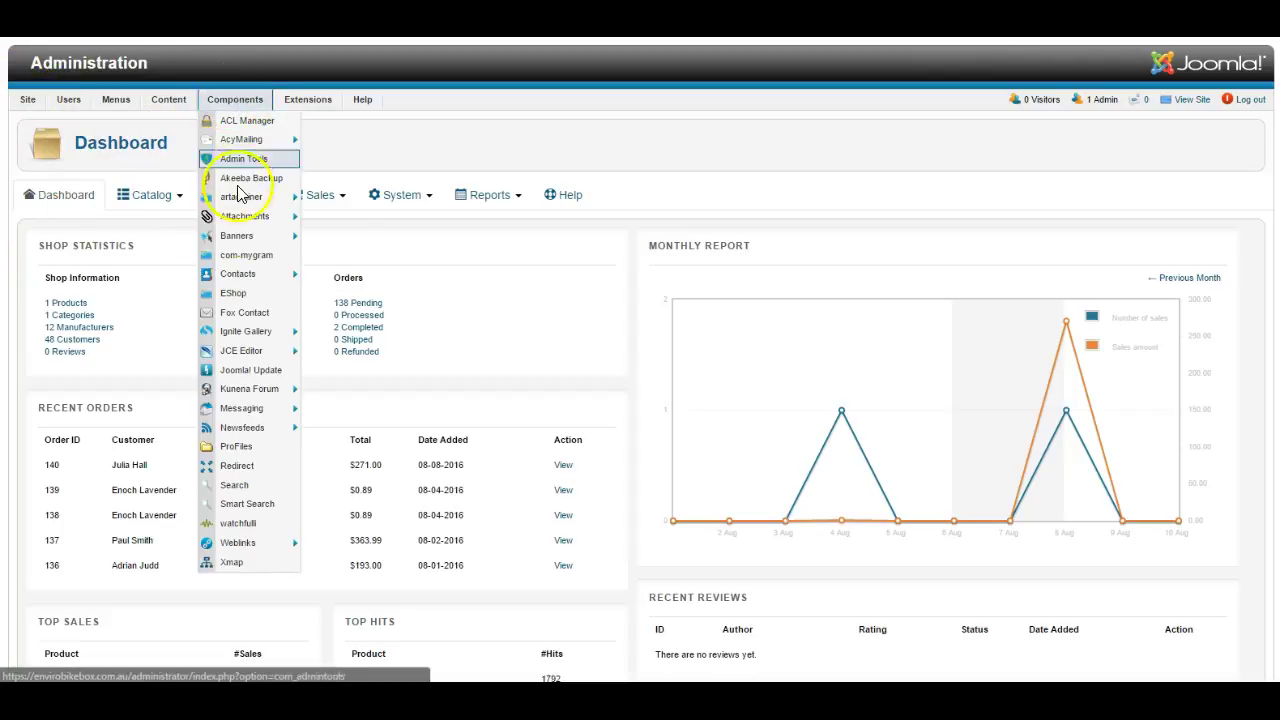
left_click(240, 295)
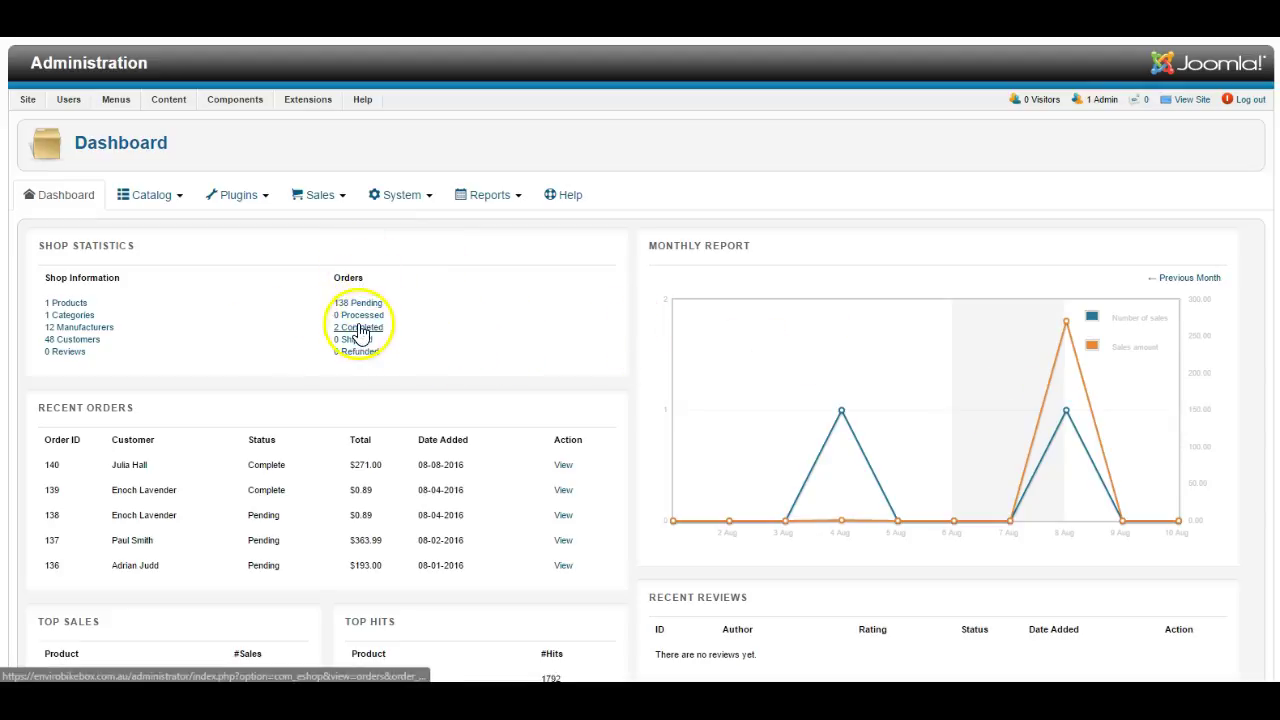
scroll(260, 350, "down", 3)
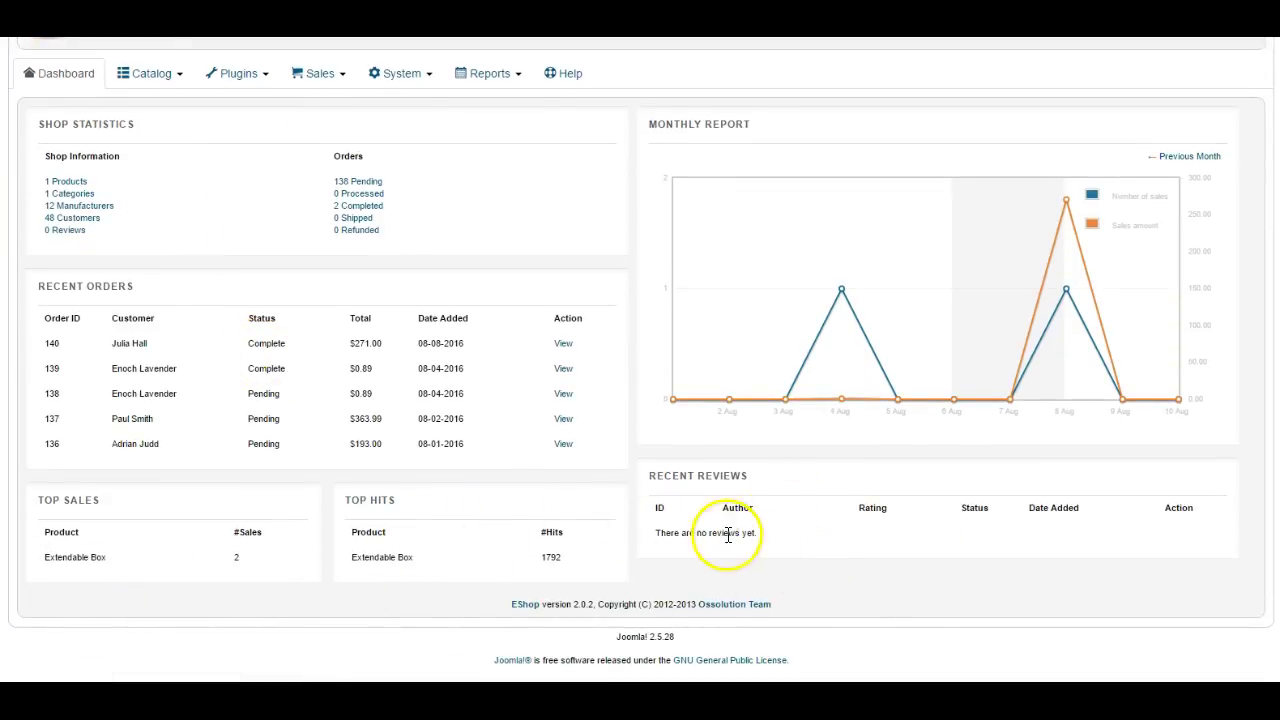
Step: In the Categories list, publish the Cameras category and then unpublish it again
scroll(729, 529, "up", 3)
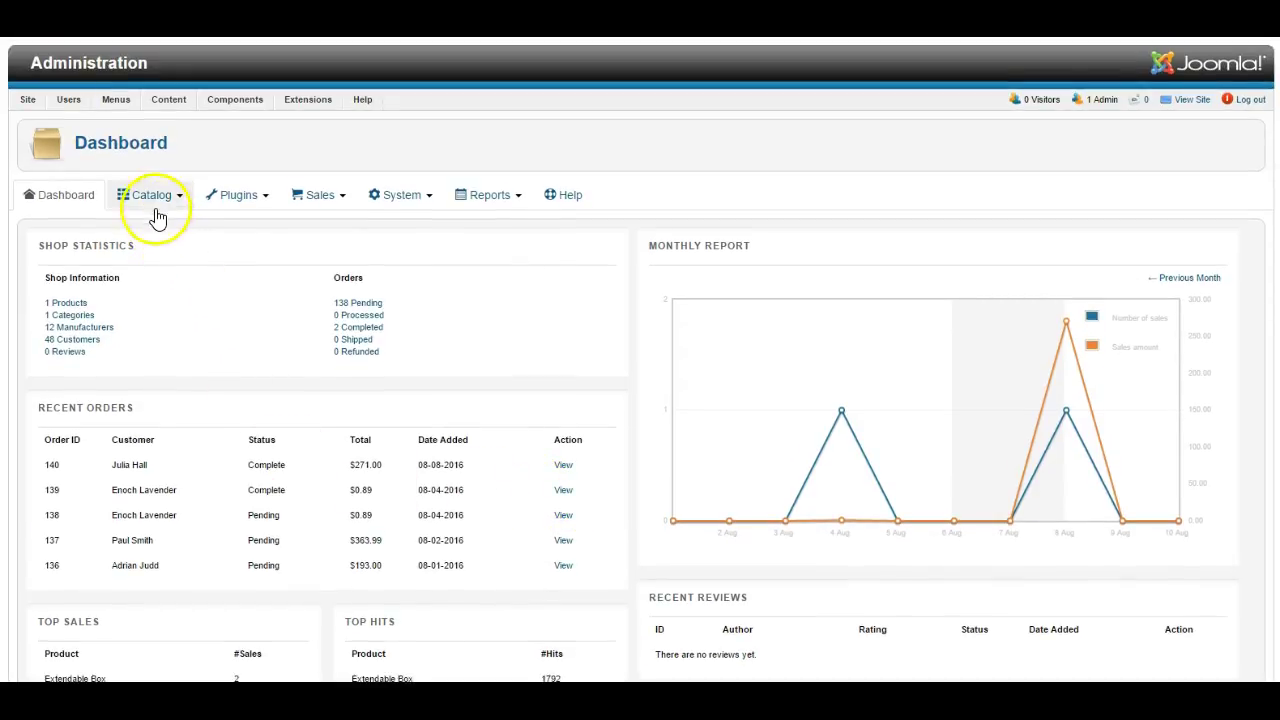
left_click(162, 203)
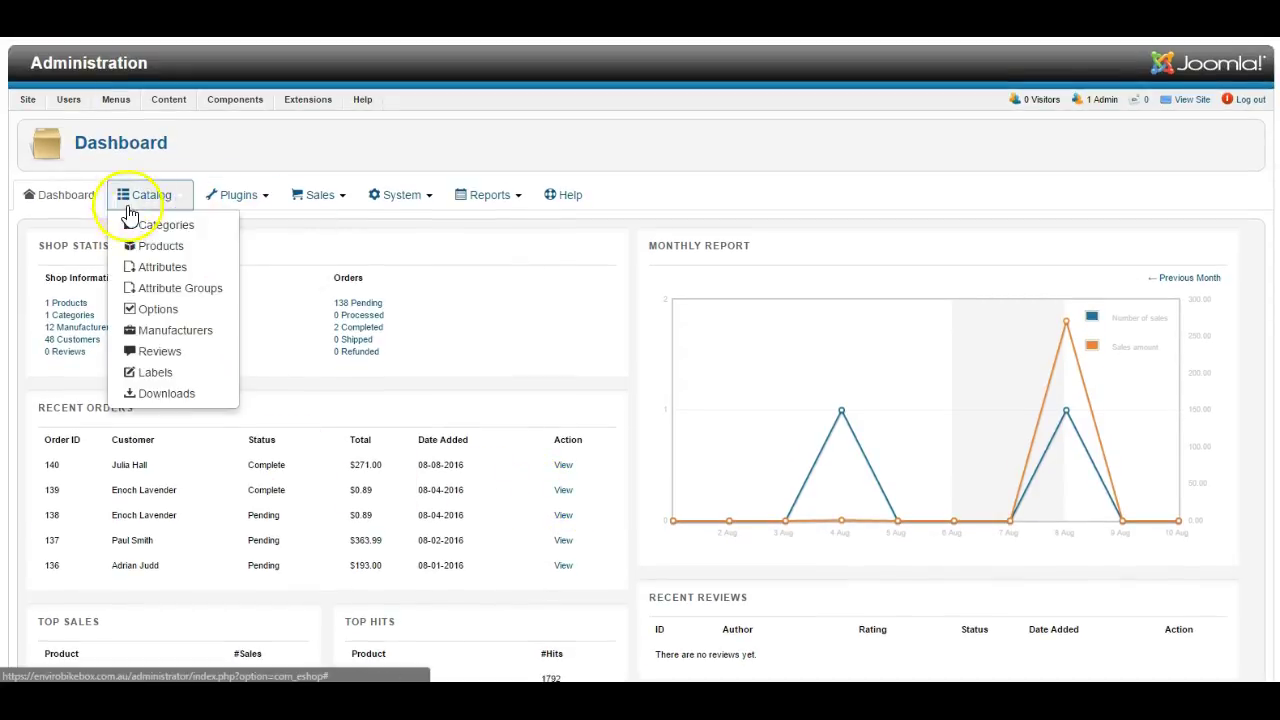
left_click(160, 230)
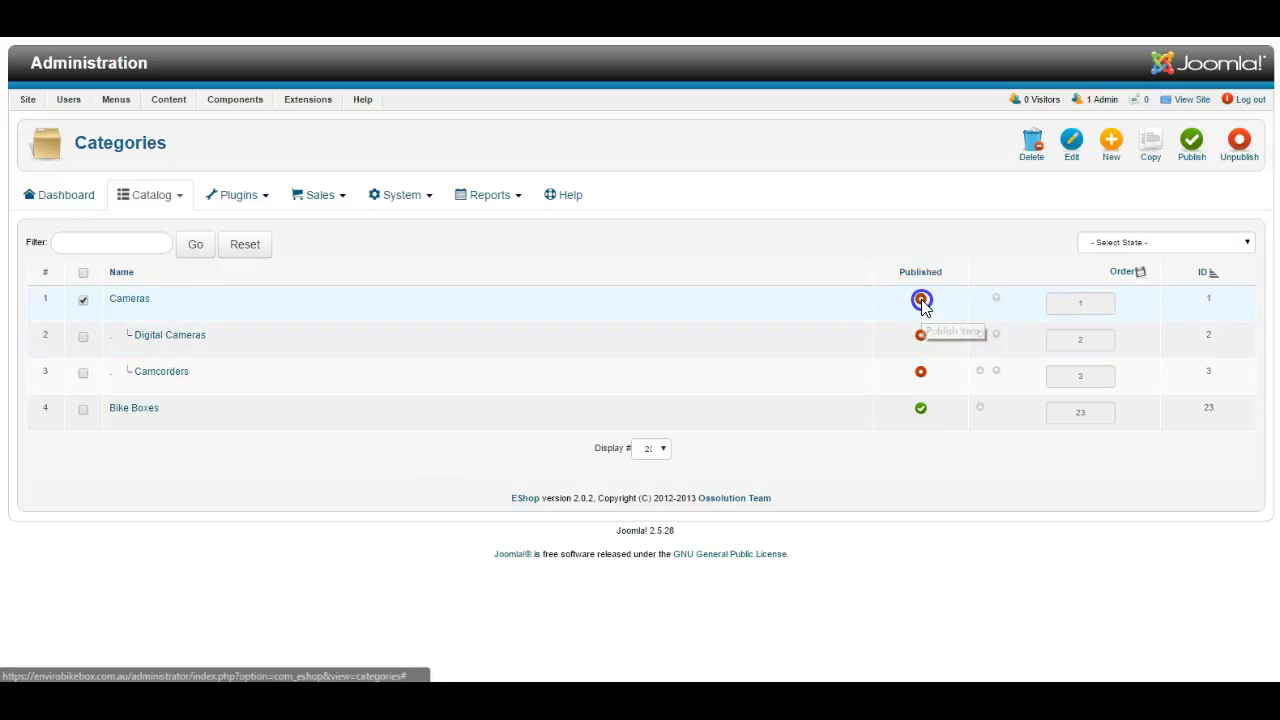
left_click(921, 300)
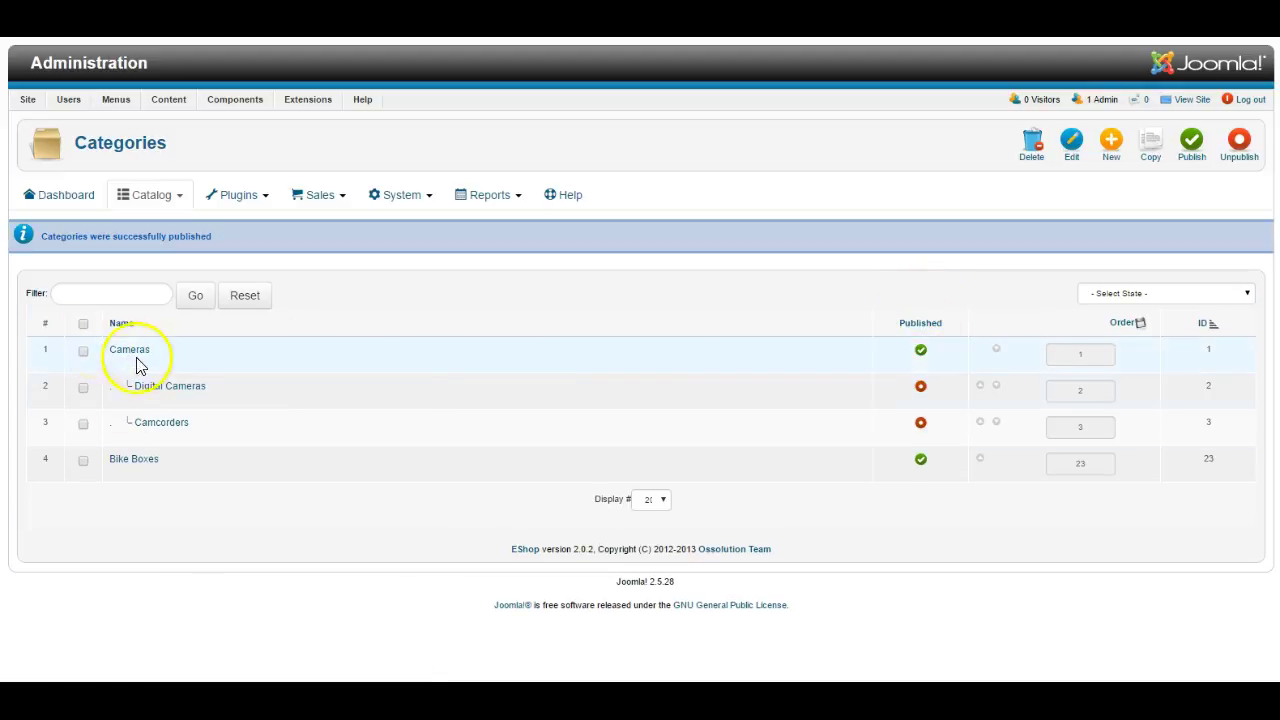
left_click(920, 352)
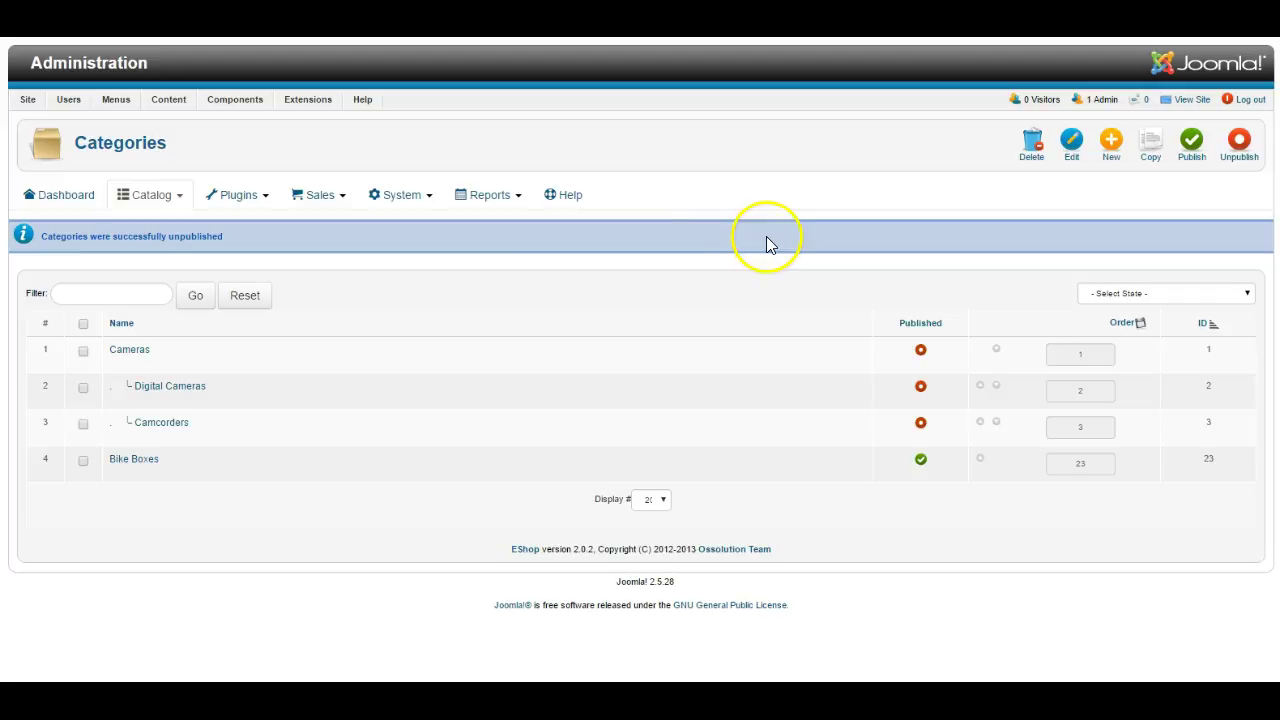
Step: Go to Catalog > Products and select the Extendable Box product
left_click(160, 194)
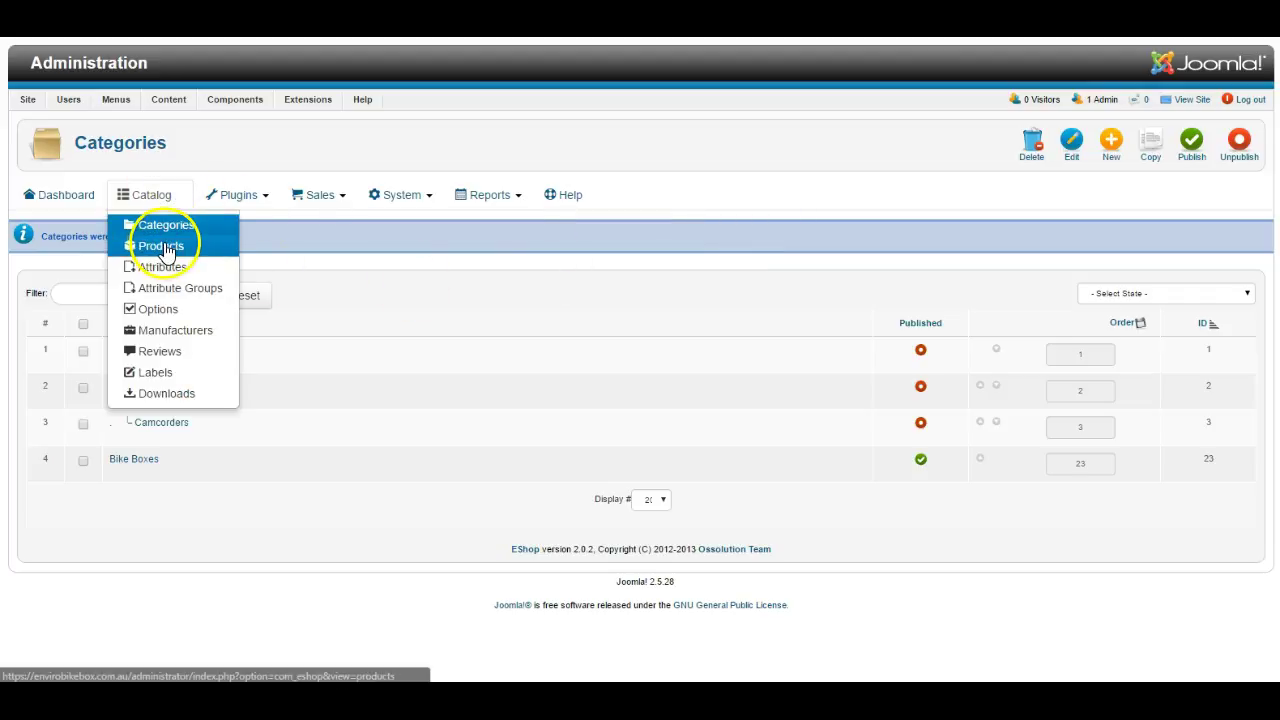
left_click(163, 247)
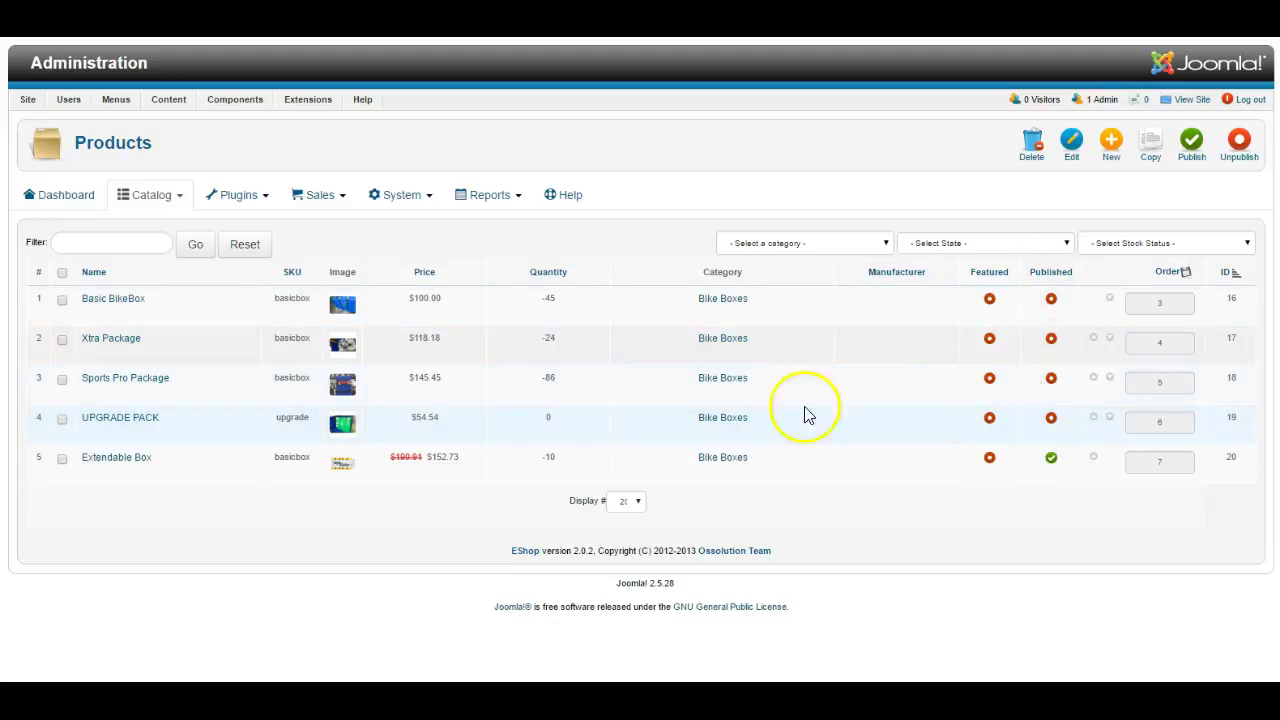
left_click(106, 462)
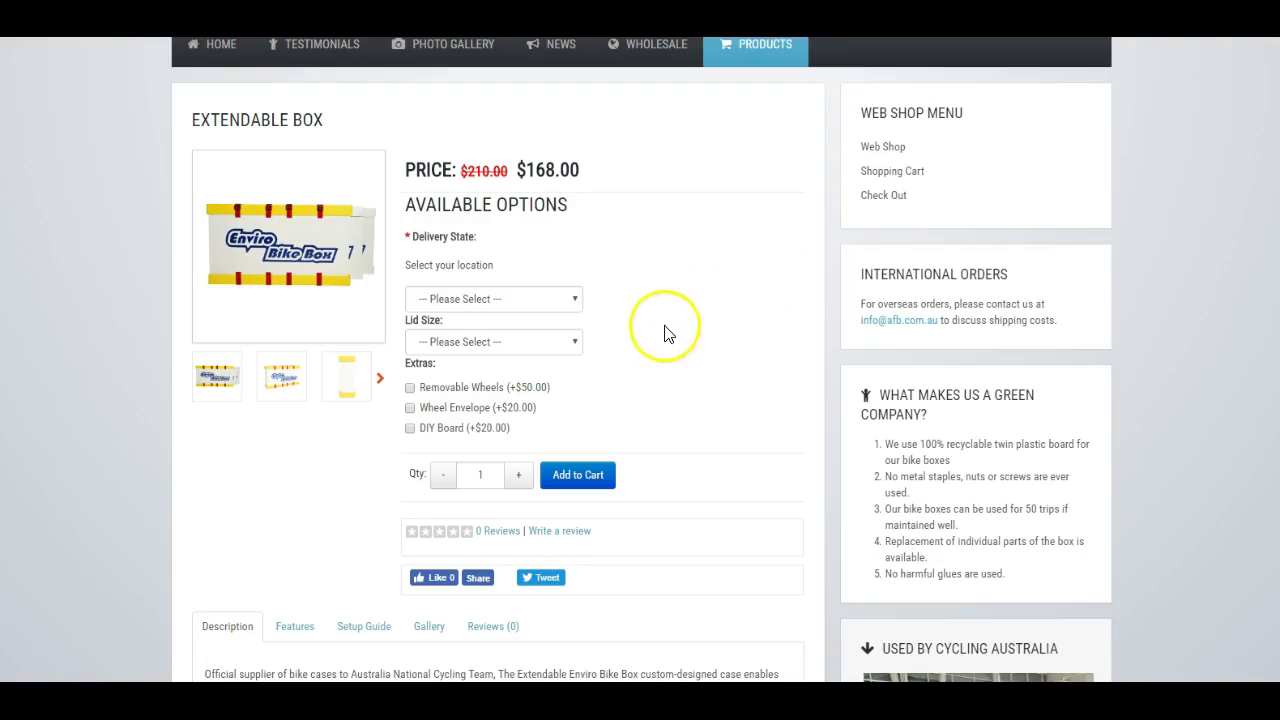
Step: Browse the Extendable Box page's Features, Setup Guide and Gallery tabs
scroll(710, 288, "down", 2)
scroll(710, 288, "down", 3)
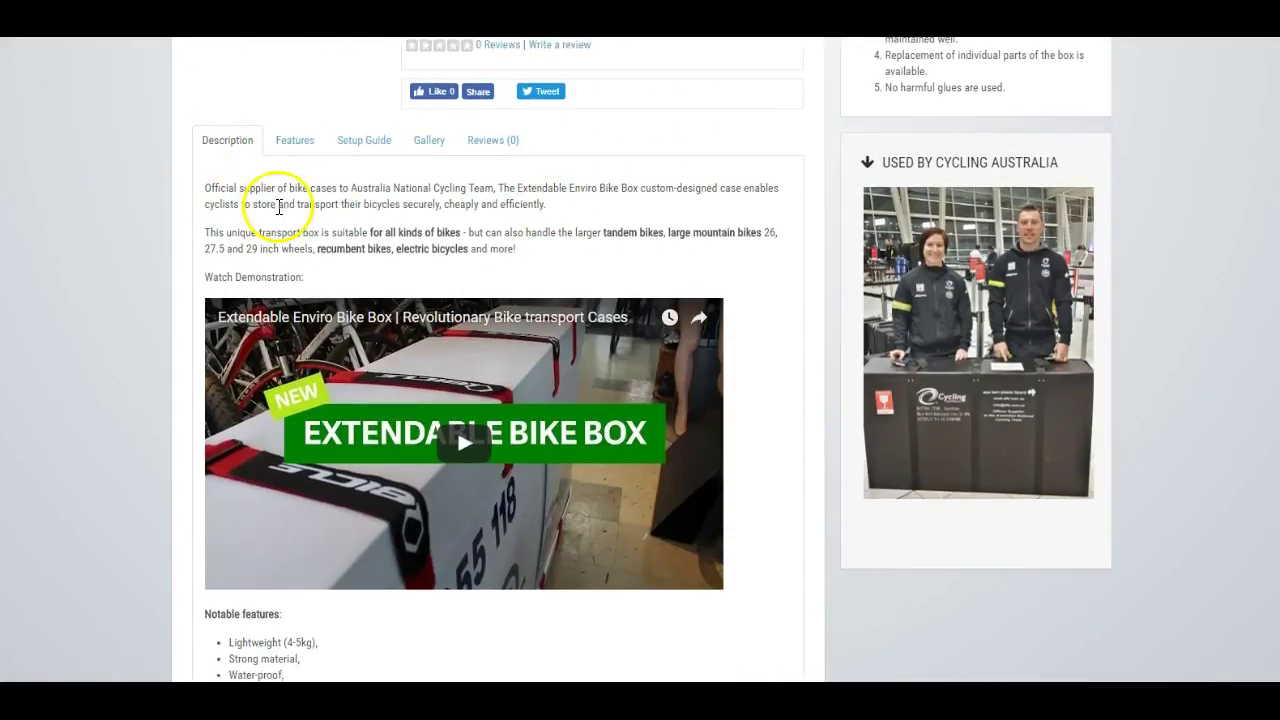
scroll(314, 200, "up", 2)
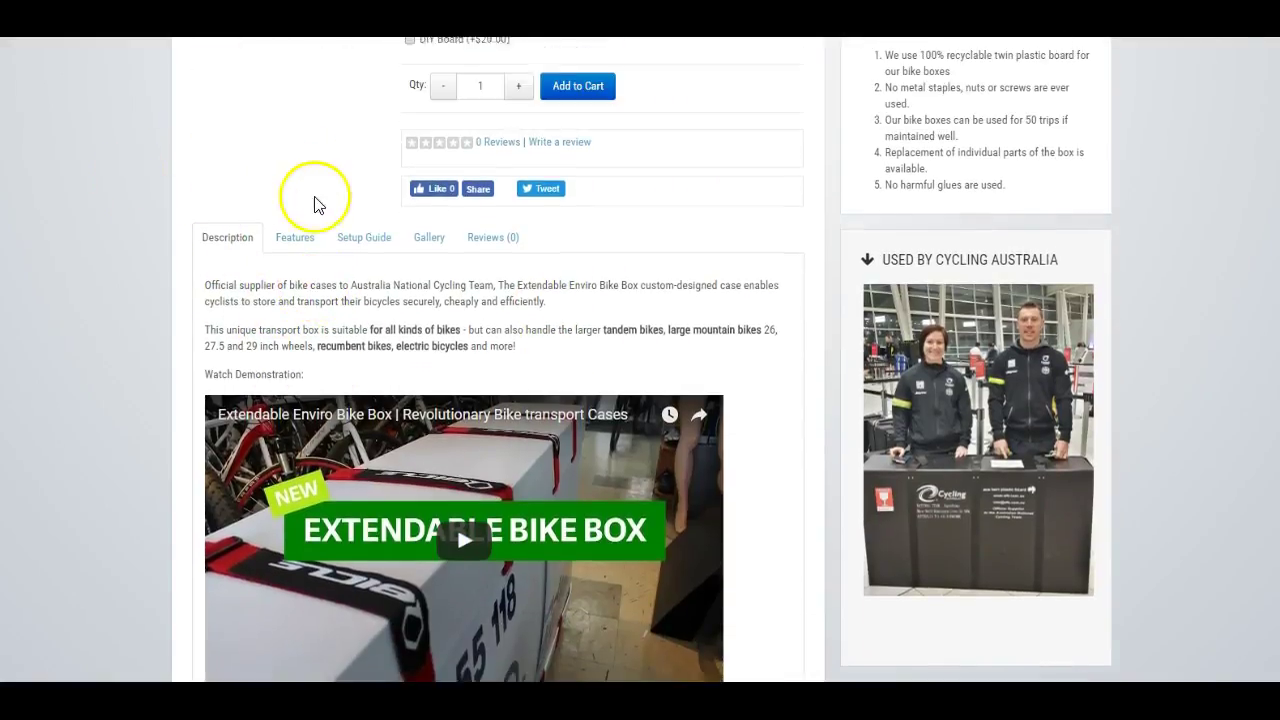
left_click(300, 303)
scroll(426, 378, "down", 1)
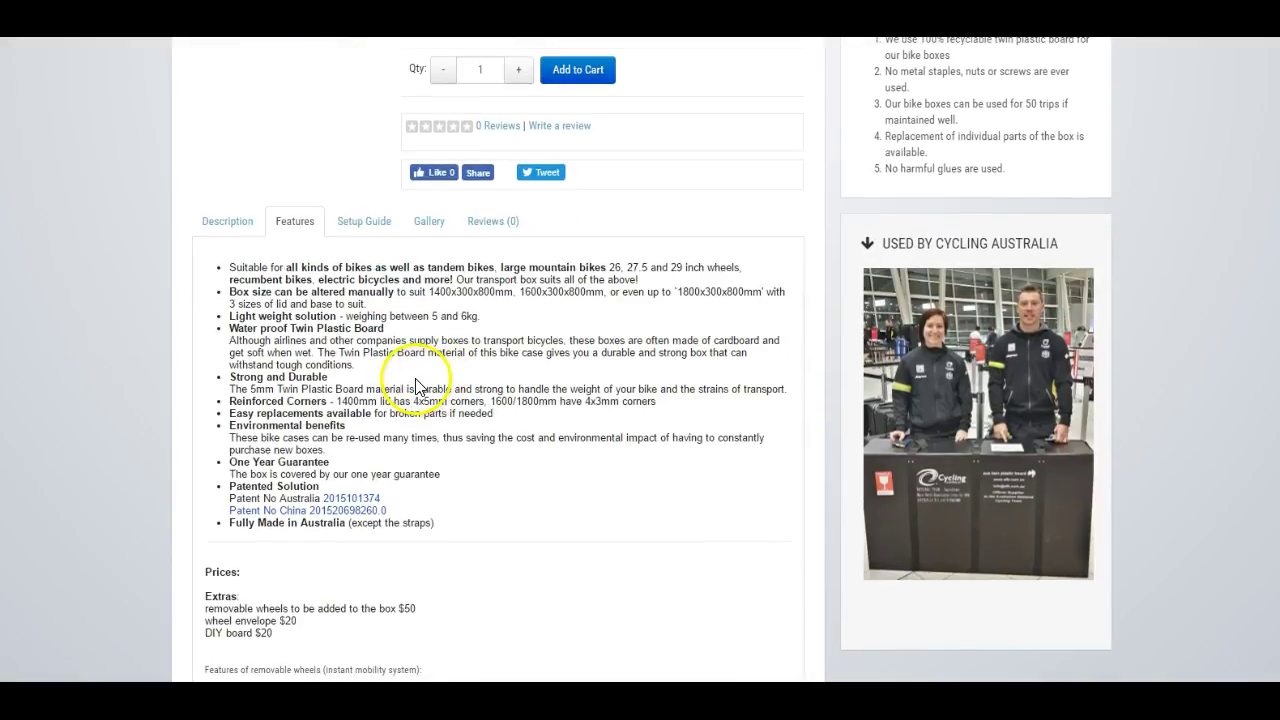
left_click(335, 228)
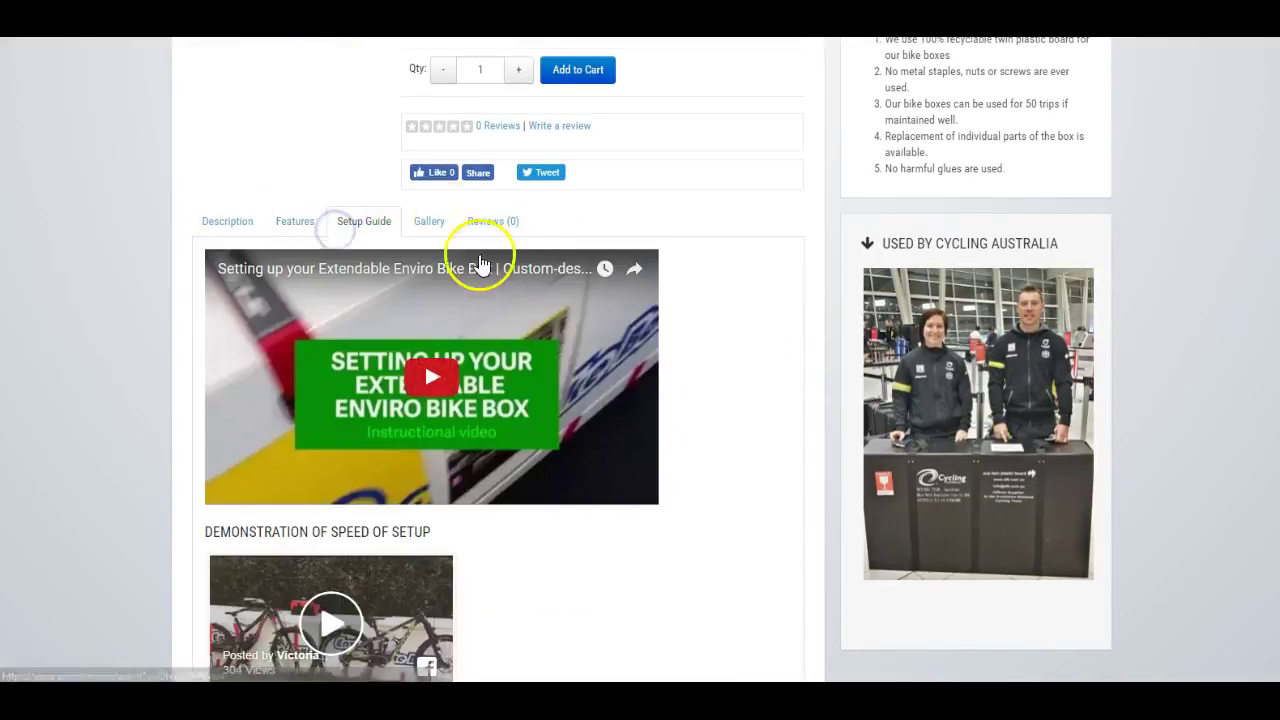
left_click(429, 222)
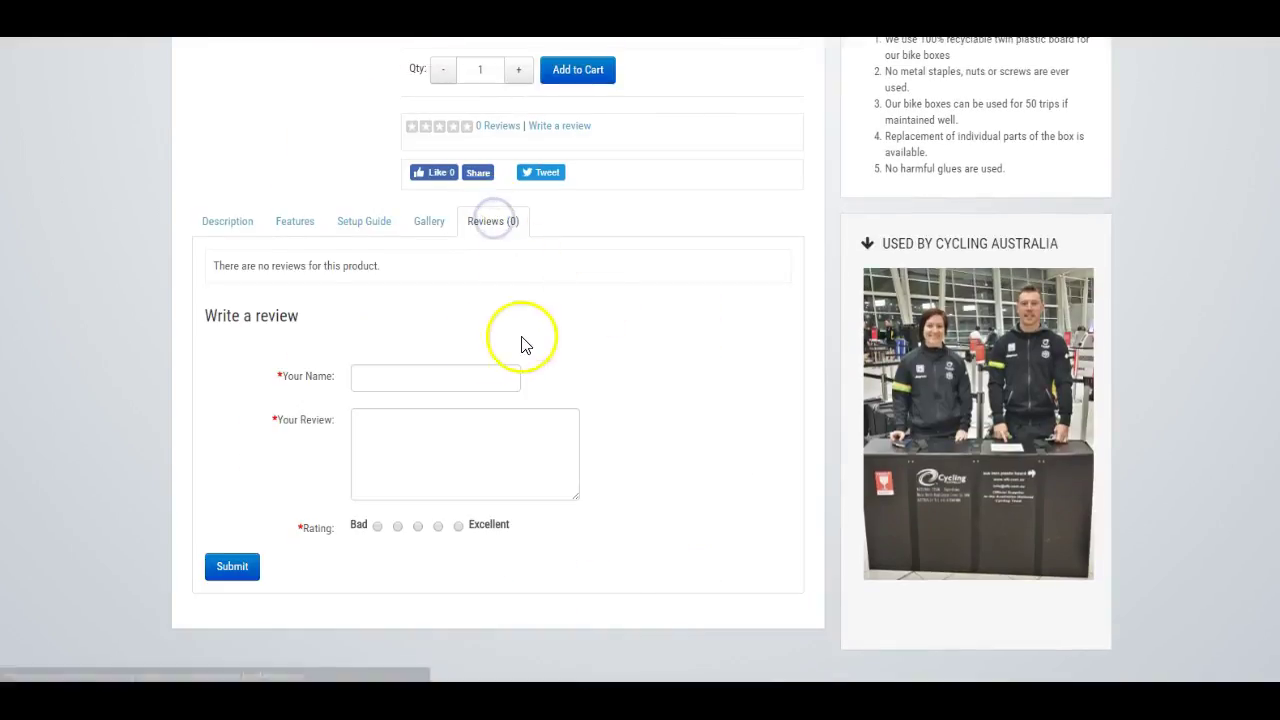
scroll(523, 343, "up", 3)
scroll(589, 362, "up", 1)
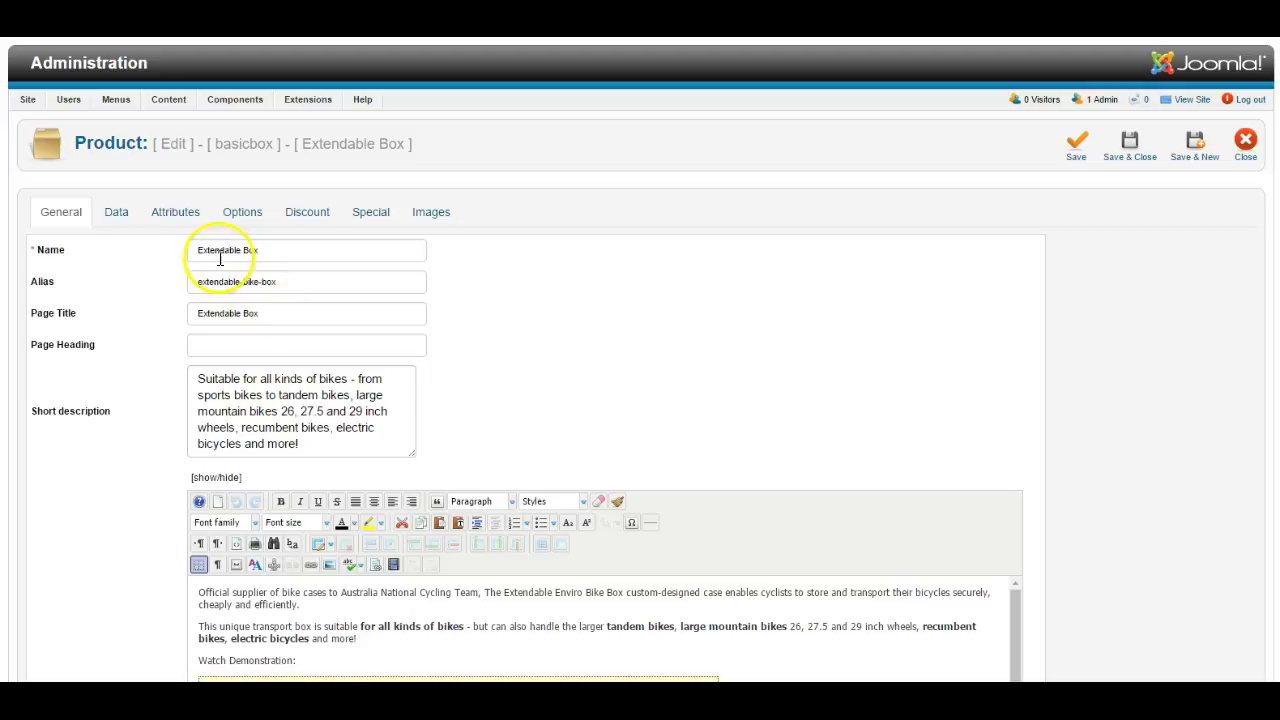
Step: Select Extendable Box's Page Title field, then scroll through Description to the Tab 1 Title and Content
left_click(269, 316)
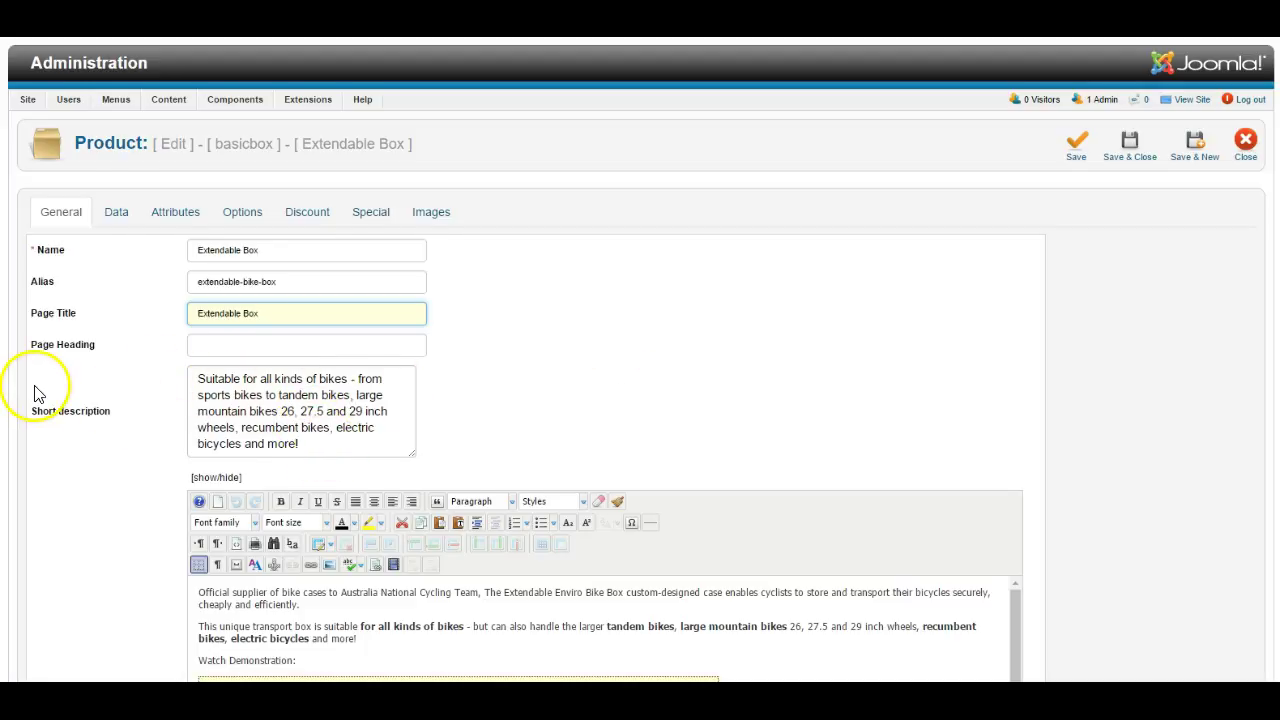
scroll(45, 385, "down", 4)
scroll(70, 374, "up", 2)
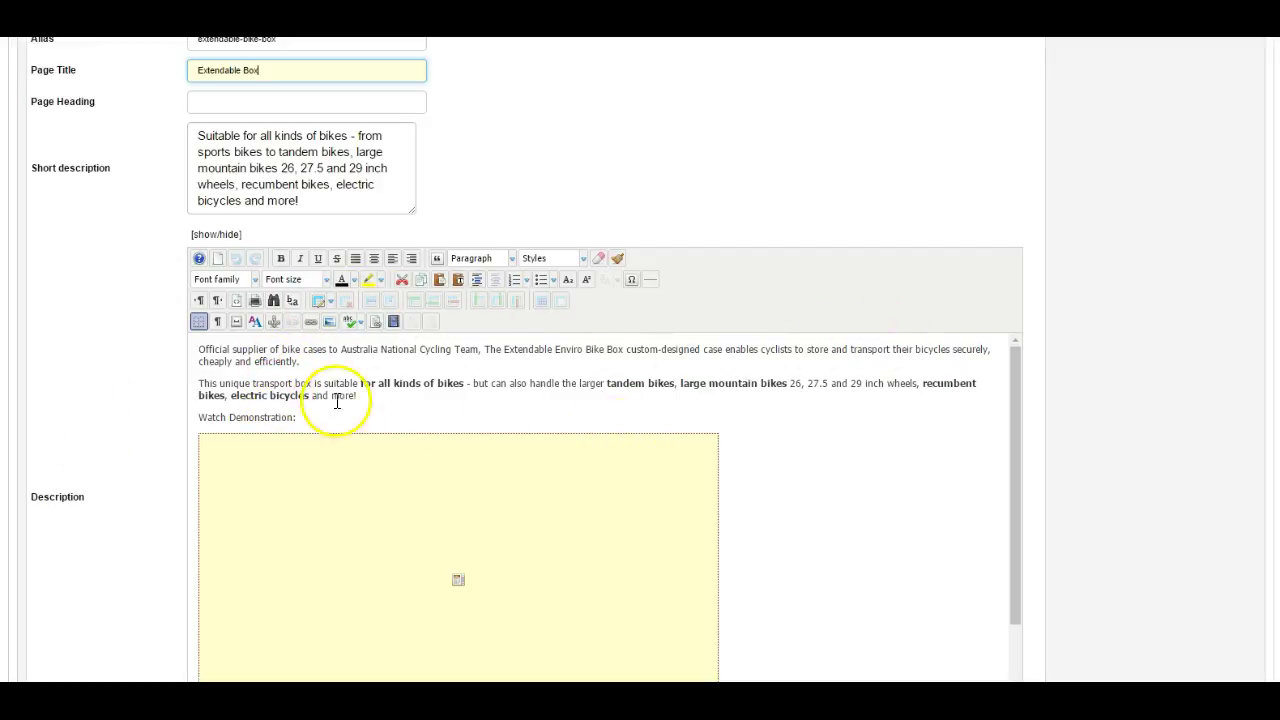
scroll(500, 465, "down", 3)
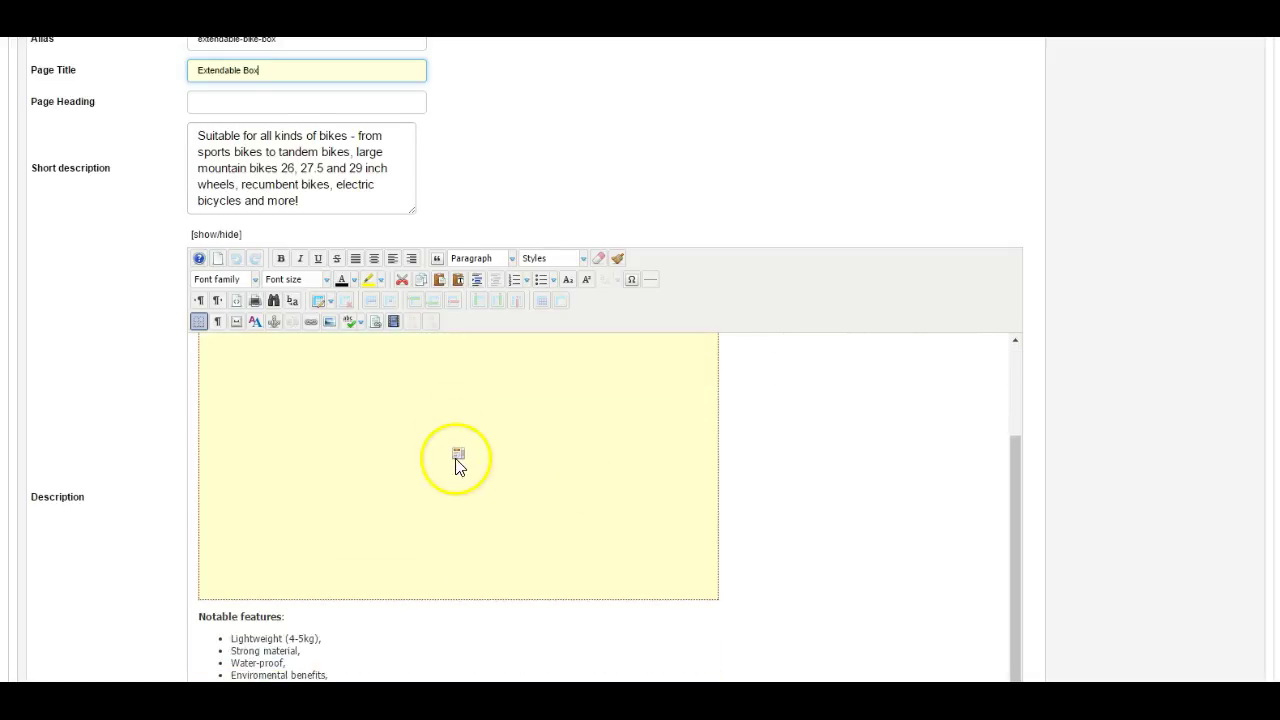
scroll(530, 440, "down", 1)
scroll(490, 390, "down", 1)
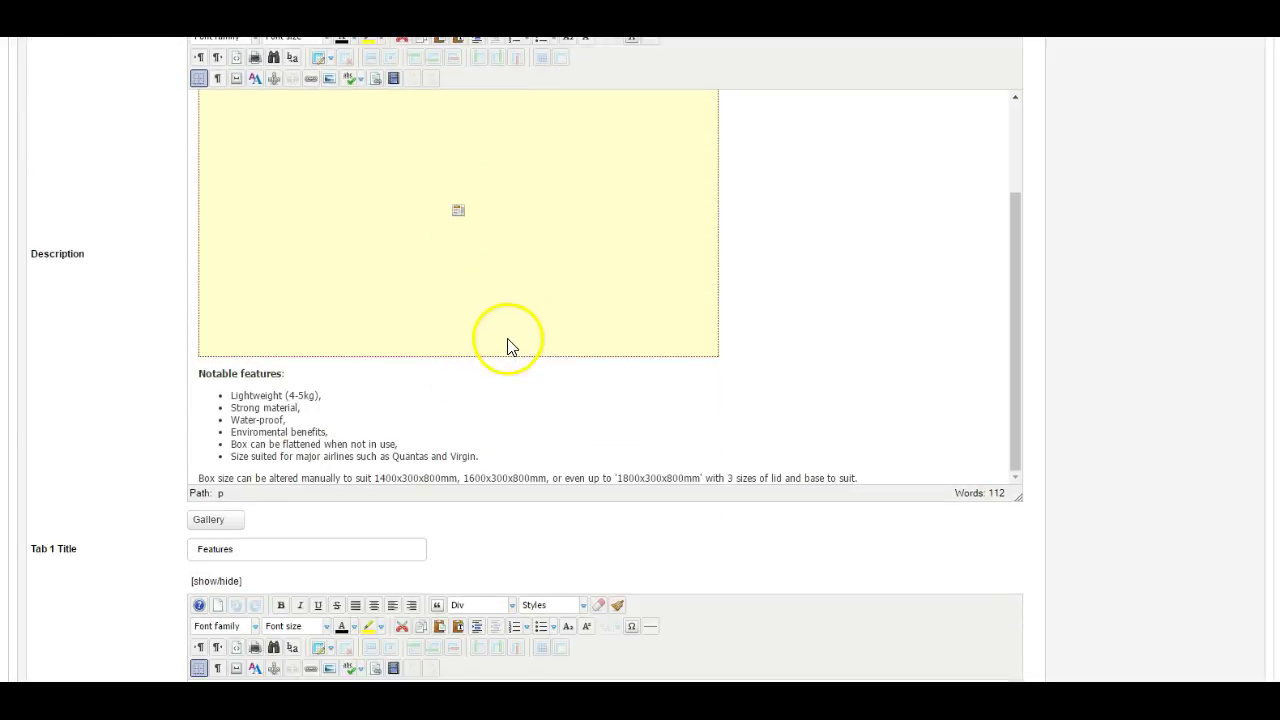
scroll(160, 422, "down", 2)
scroll(155, 424, "down", 1)
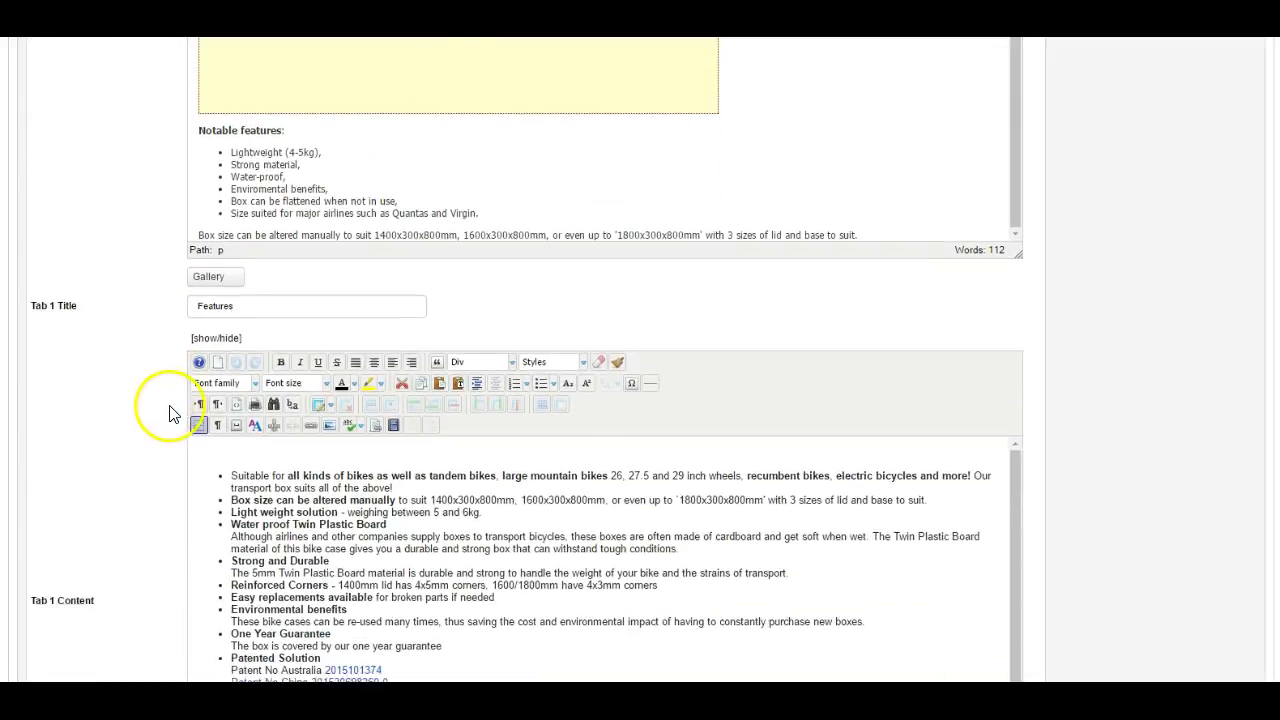
left_click_drag(106, 309, 22, 308)
left_click(70, 308)
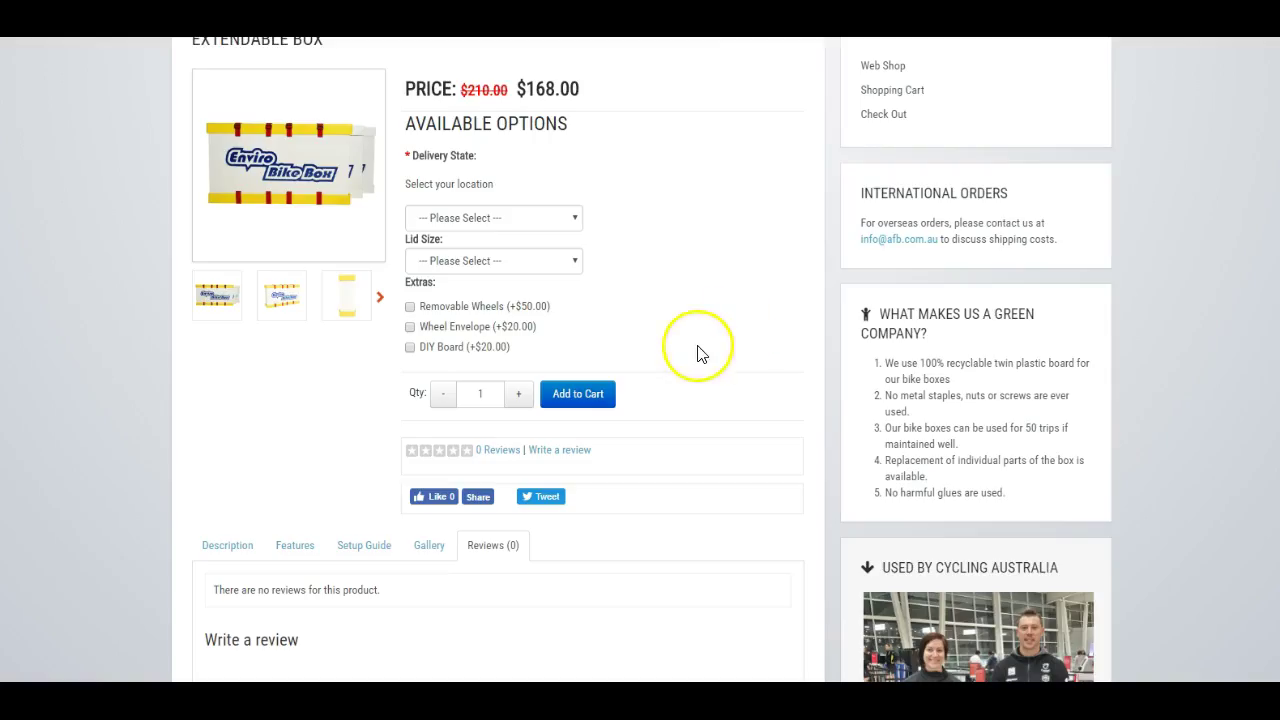
scroll(690, 370, "down", 3)
left_click(217, 310)
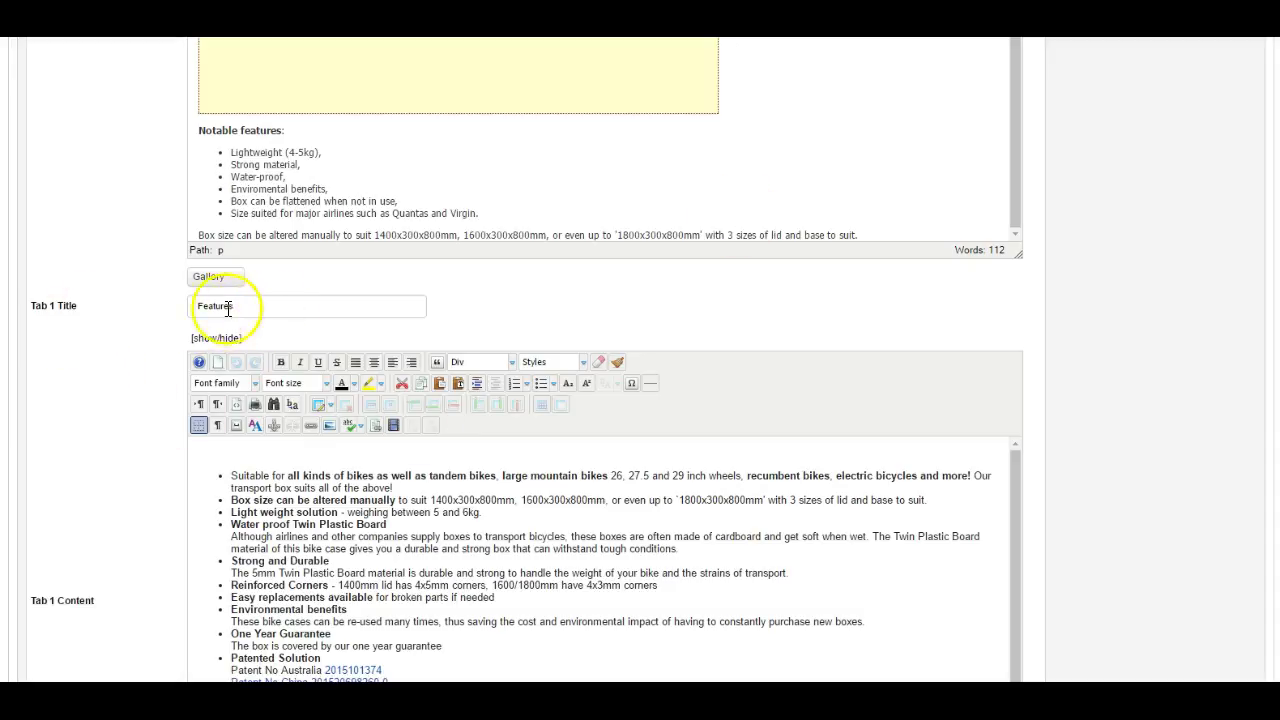
scroll(540, 490, "down", 2)
scroll(428, 540, "down", 8)
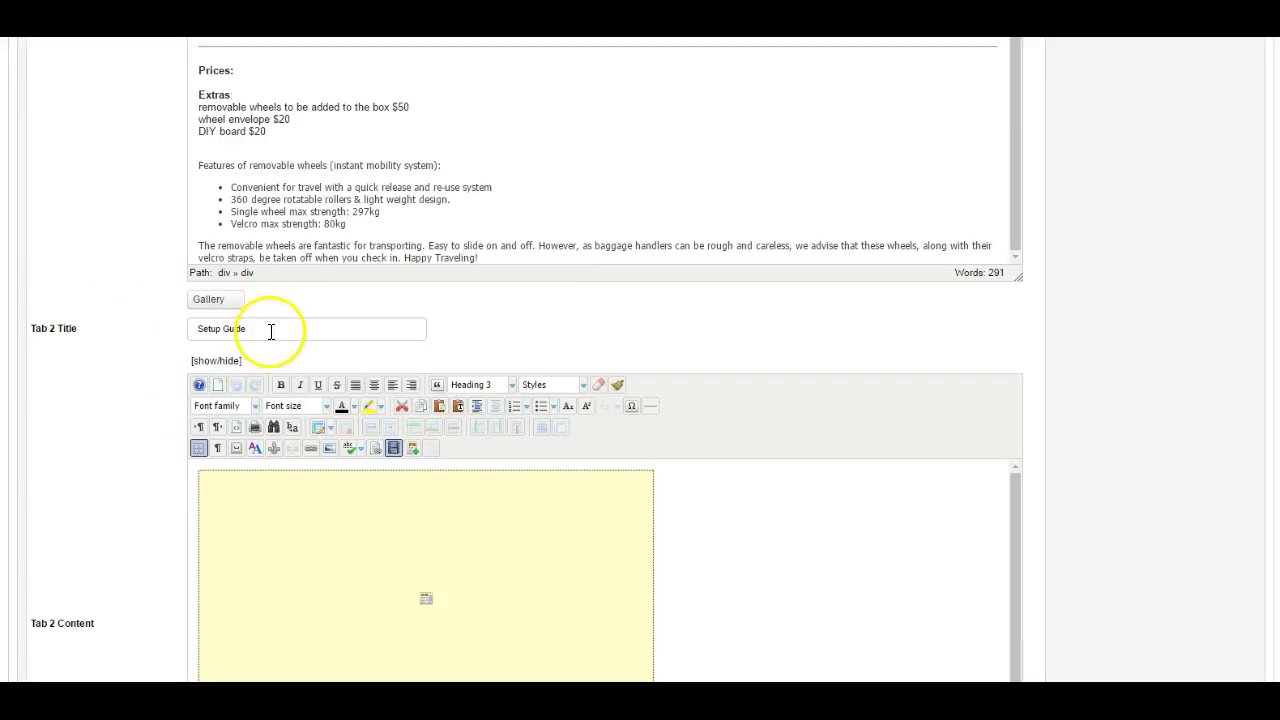
scroll(447, 488, "down", 1)
scroll(447, 488, "down", 7)
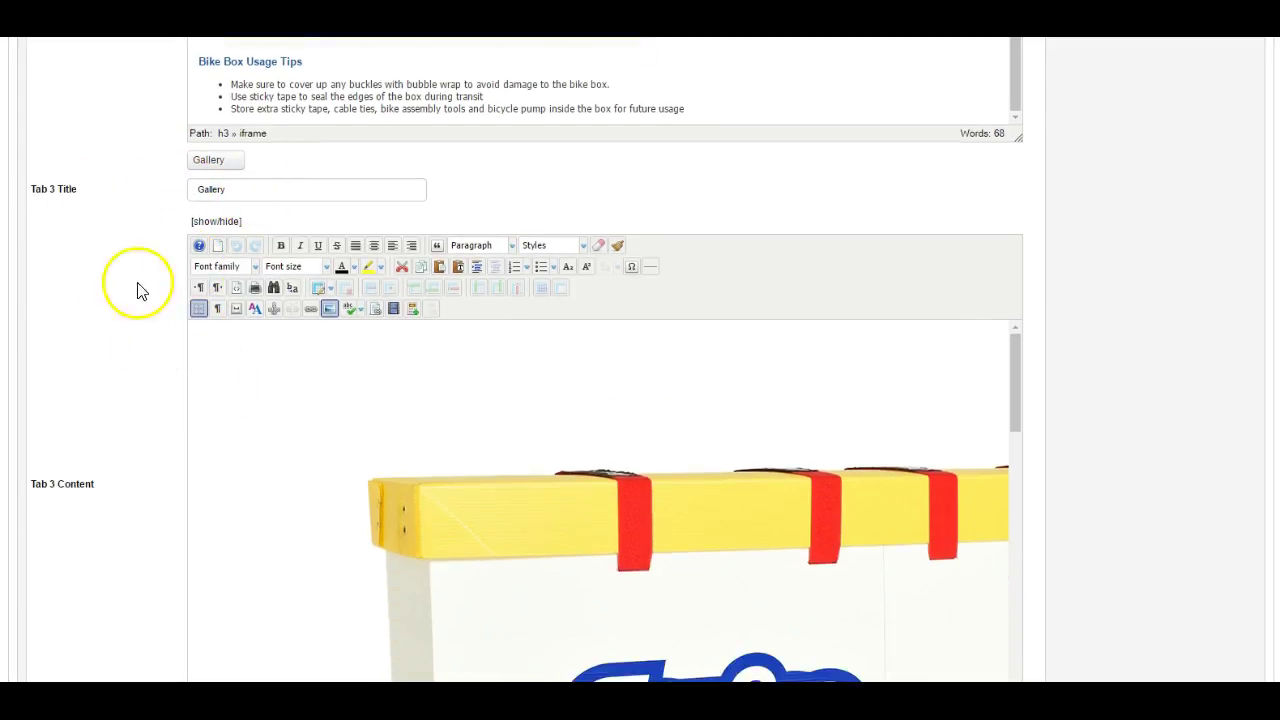
scroll(617, 477, "down", 5)
scroll(670, 475, "down", 5)
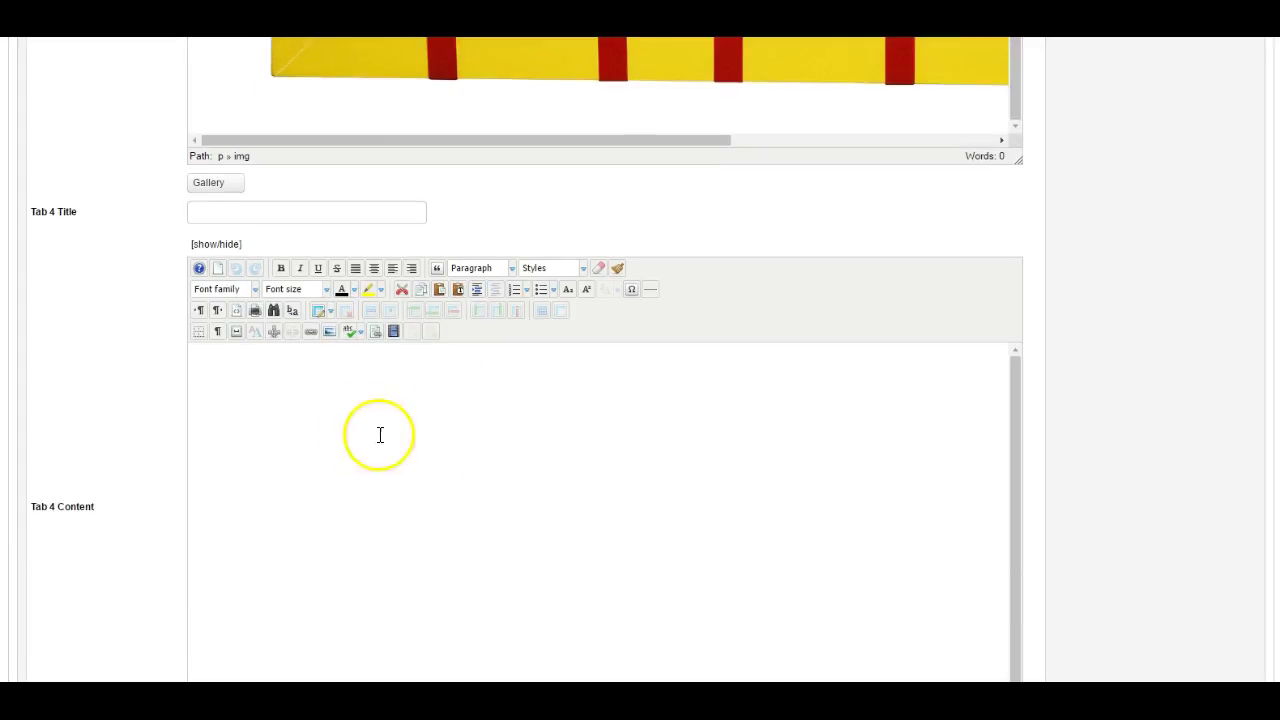
scroll(133, 377, "down", 1)
scroll(133, 377, "down", 10)
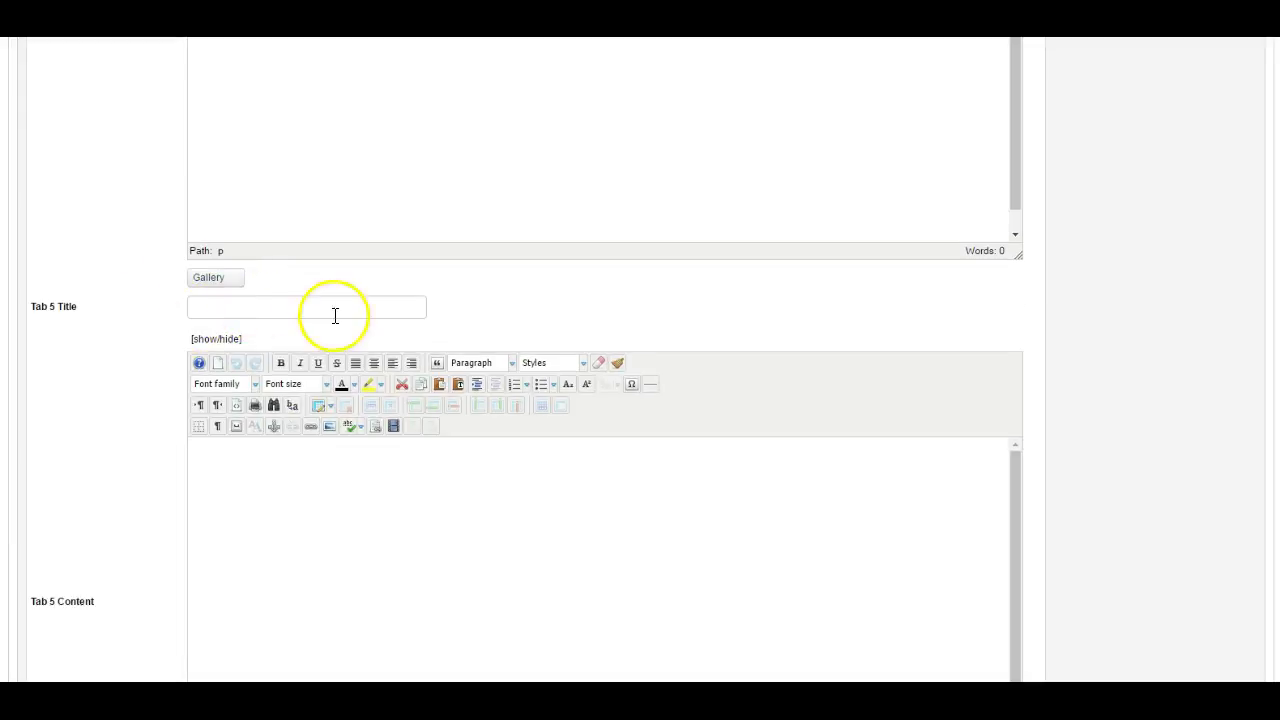
middle_click(108, 471)
mouse_move(105, 190)
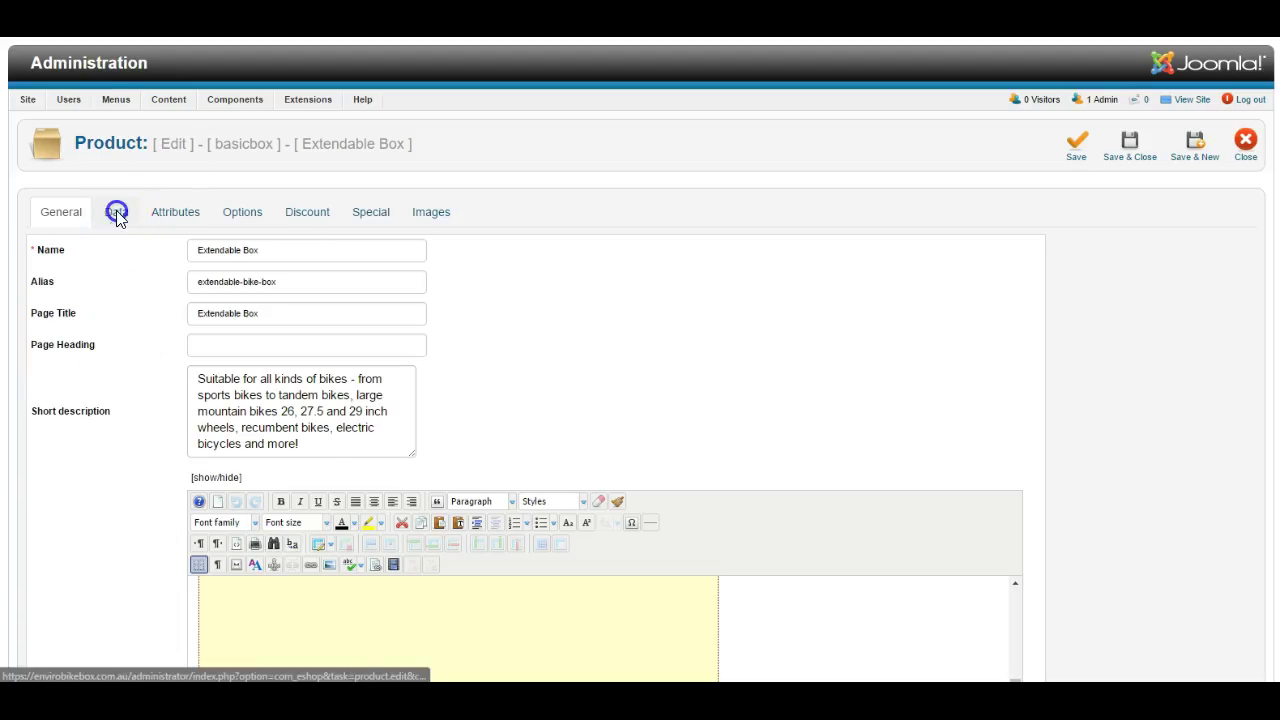
Step: Show the product's Data tab, leaving the manufacturer set to None
left_click(116, 214)
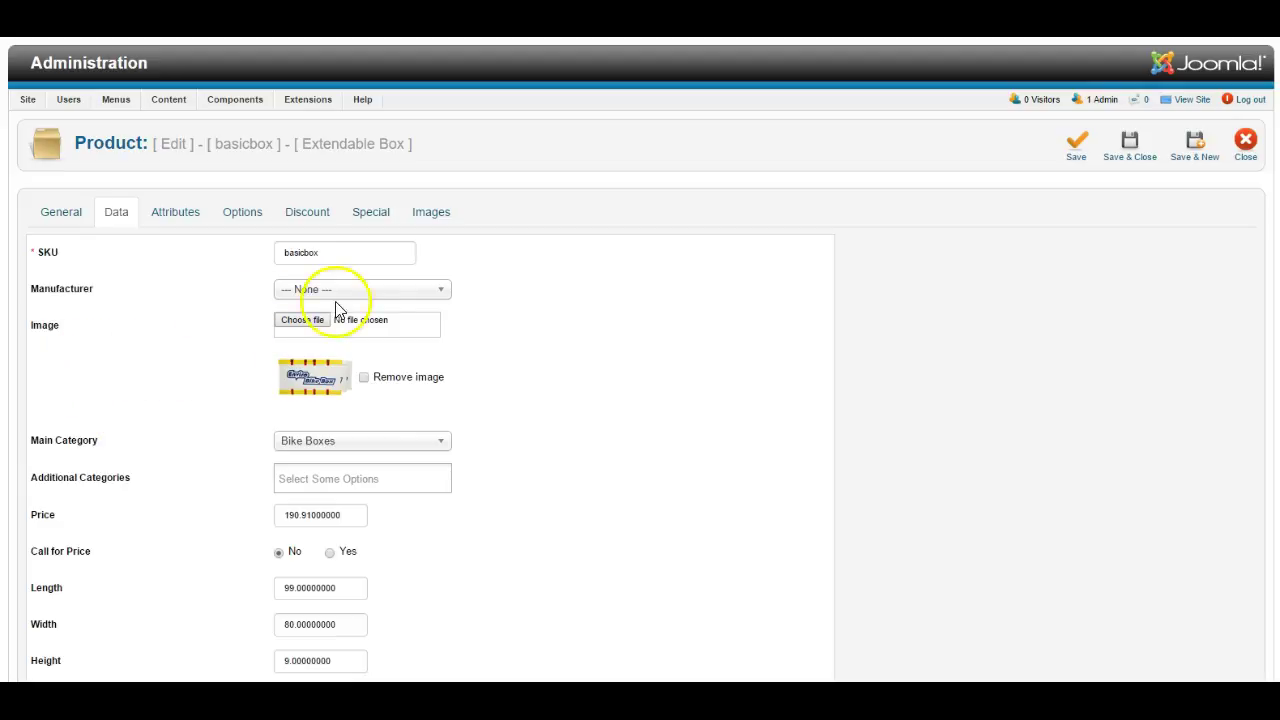
left_click(368, 291)
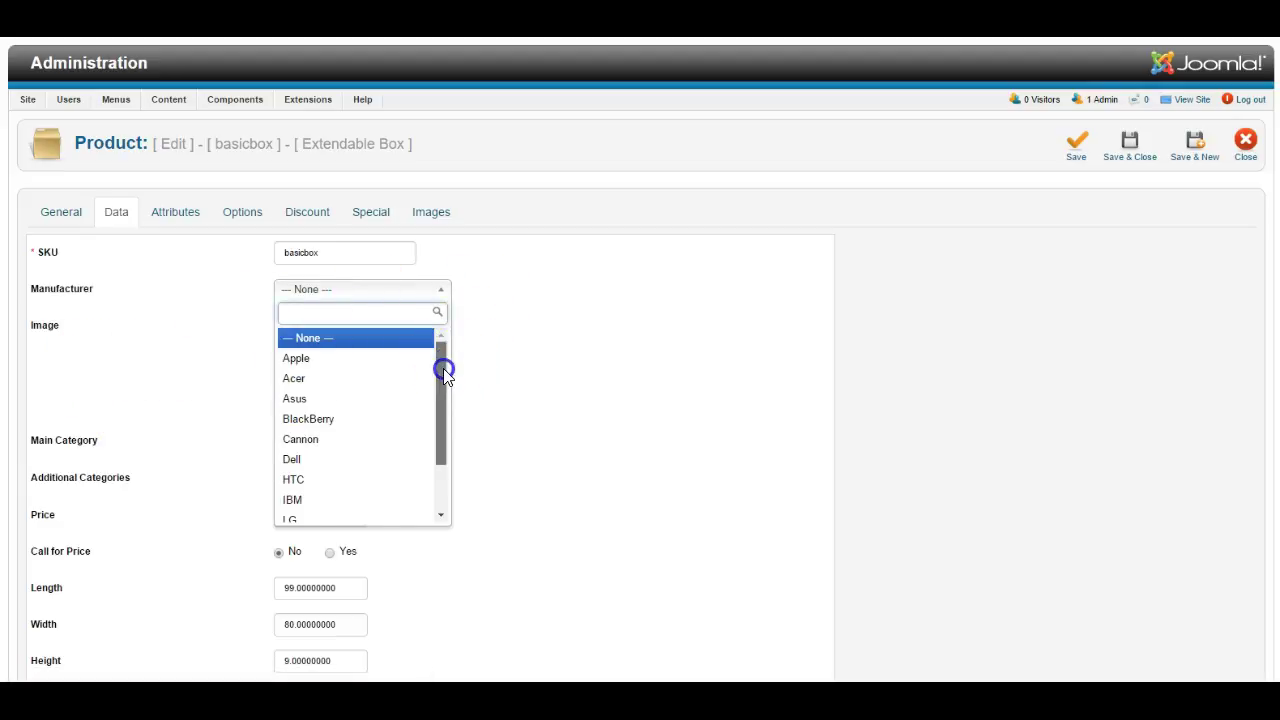
left_click_drag(443, 368, 443, 337)
left_click(519, 337)
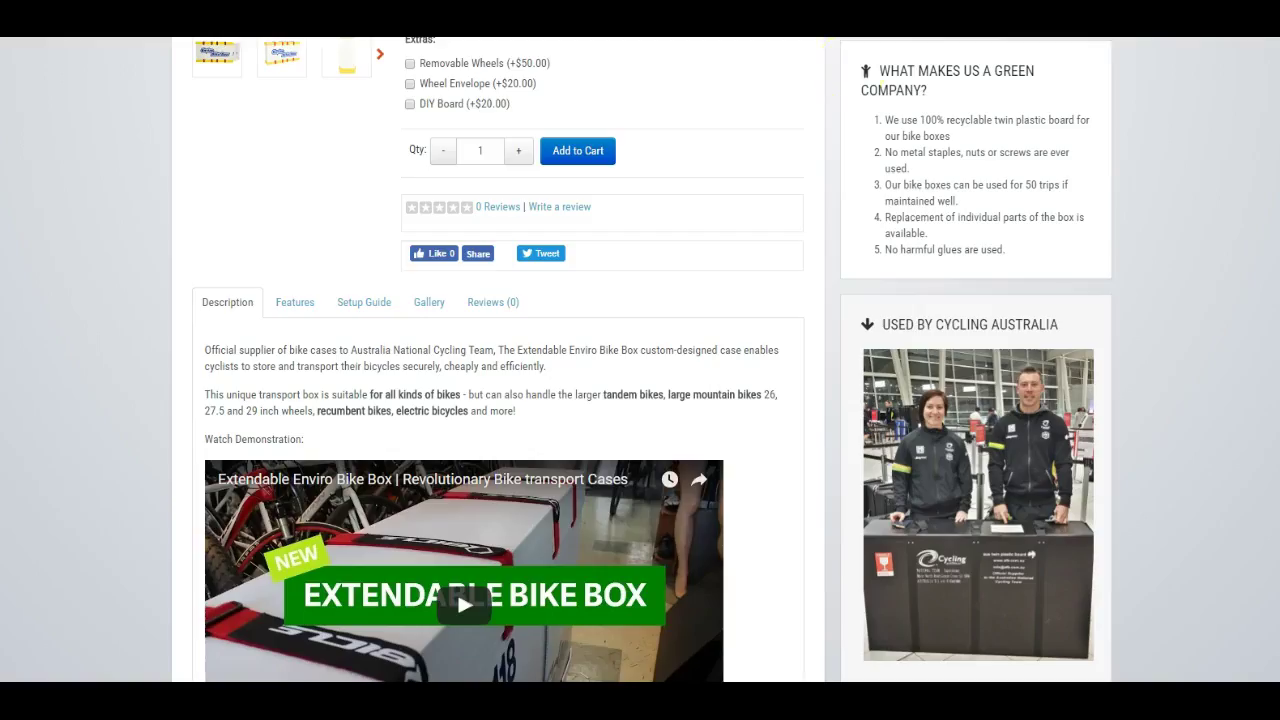
Step: Set Require Shipping to Yes and restore the minus sign in Quantity -10
scroll(651, 271, "up", 3)
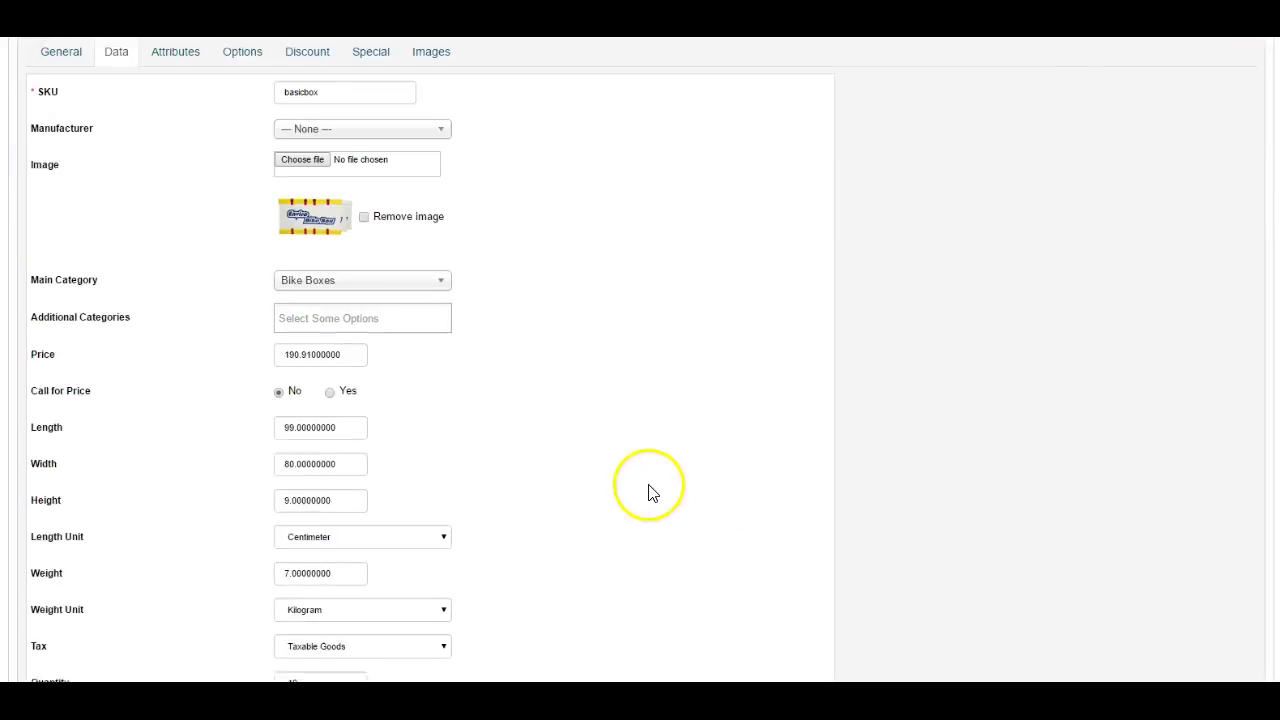
scroll(700, 490, "down", 2)
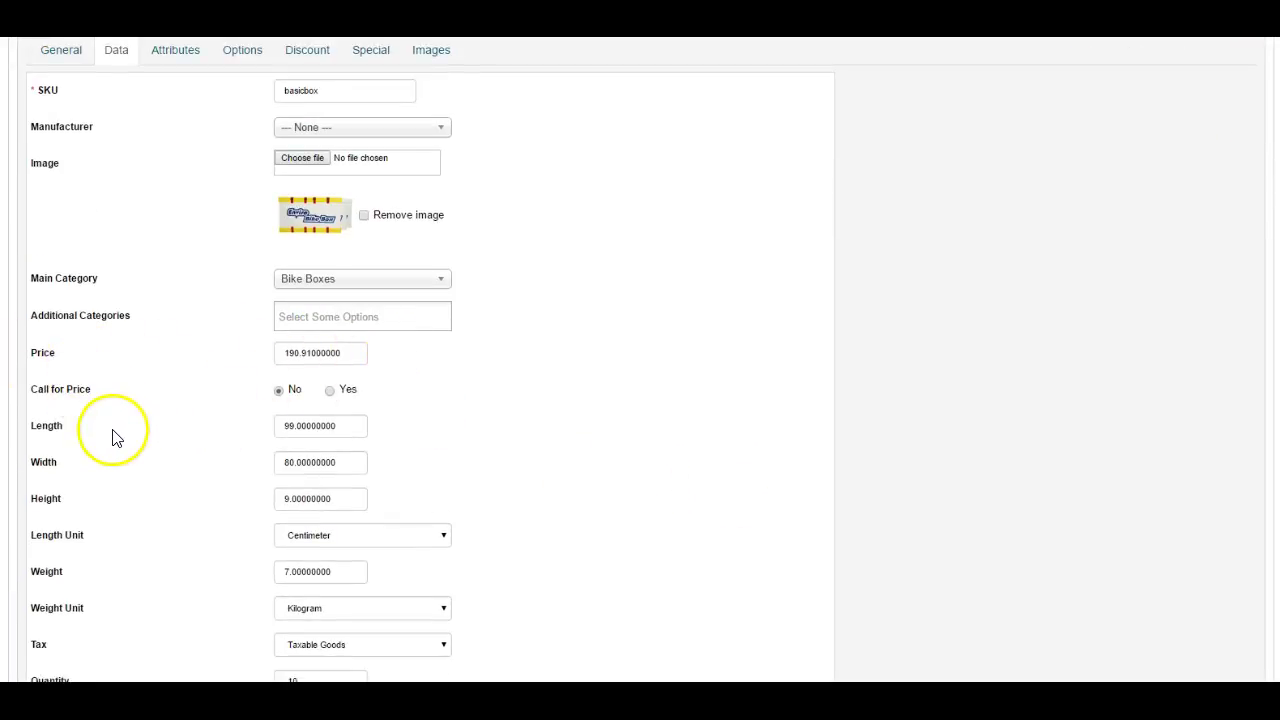
scroll(480, 520, "down", 2)
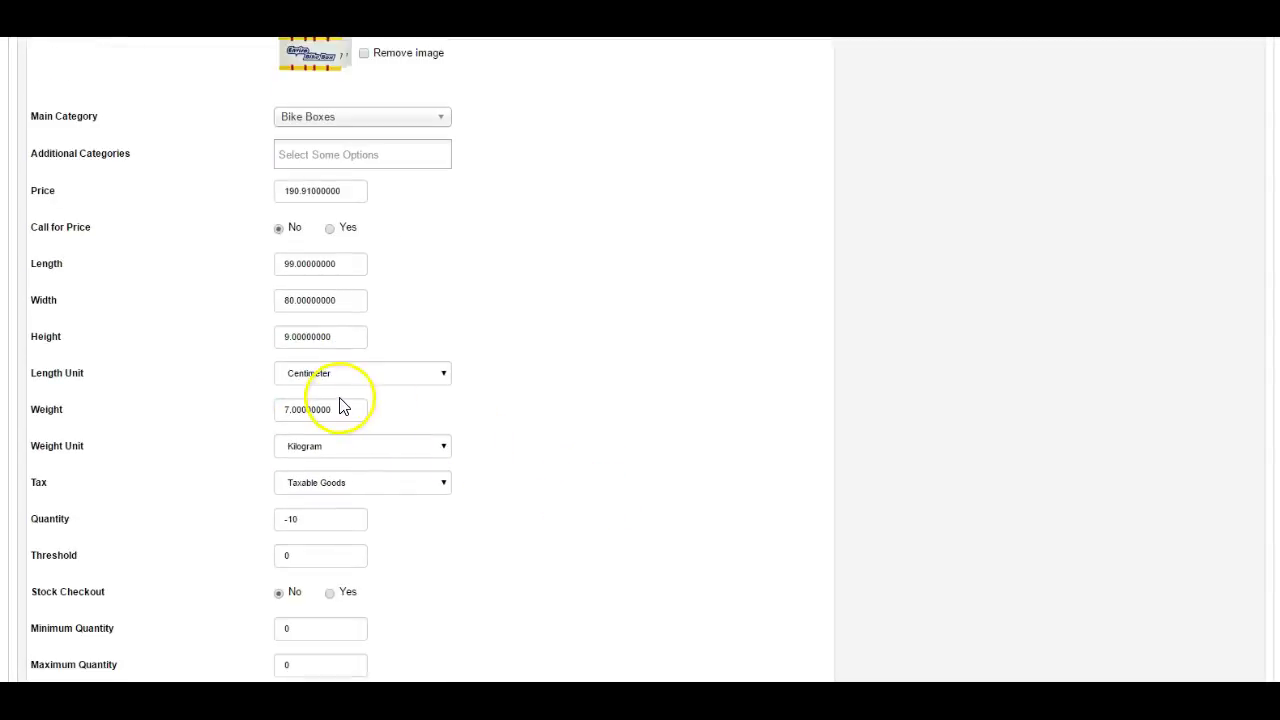
scroll(343, 430, "down", 3)
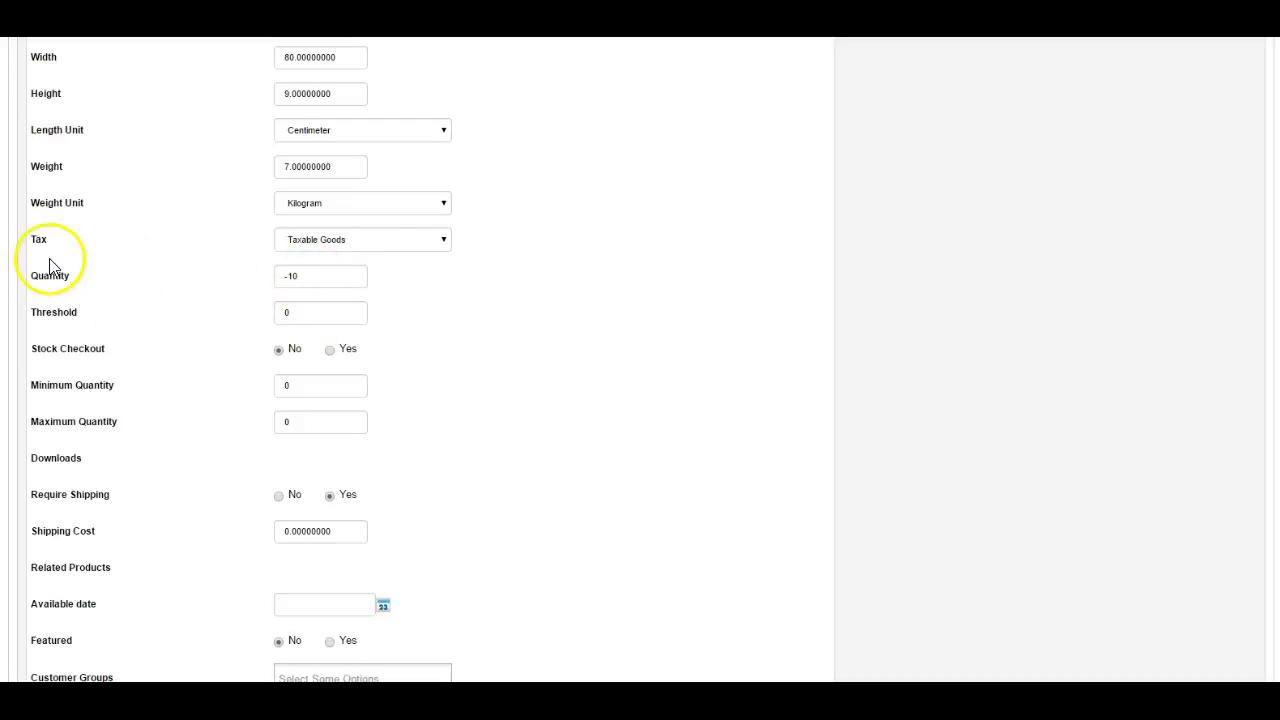
scroll(378, 355, "down", 3)
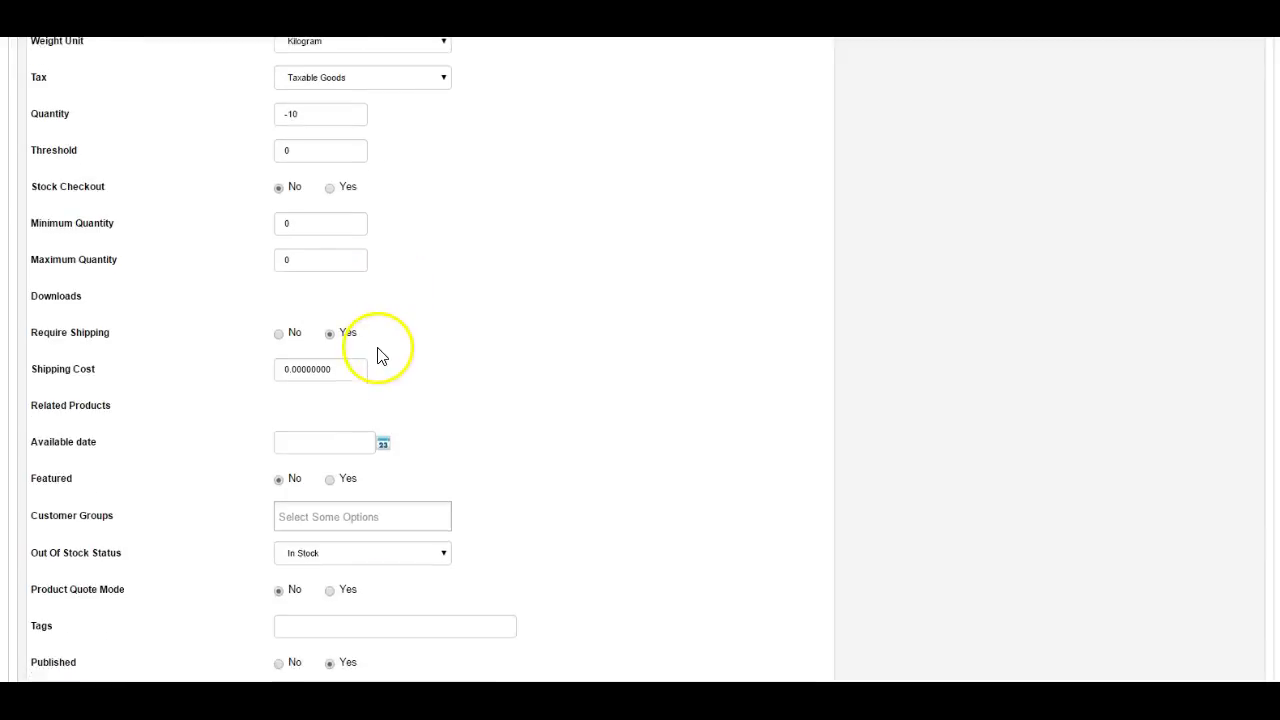
left_click(321, 332)
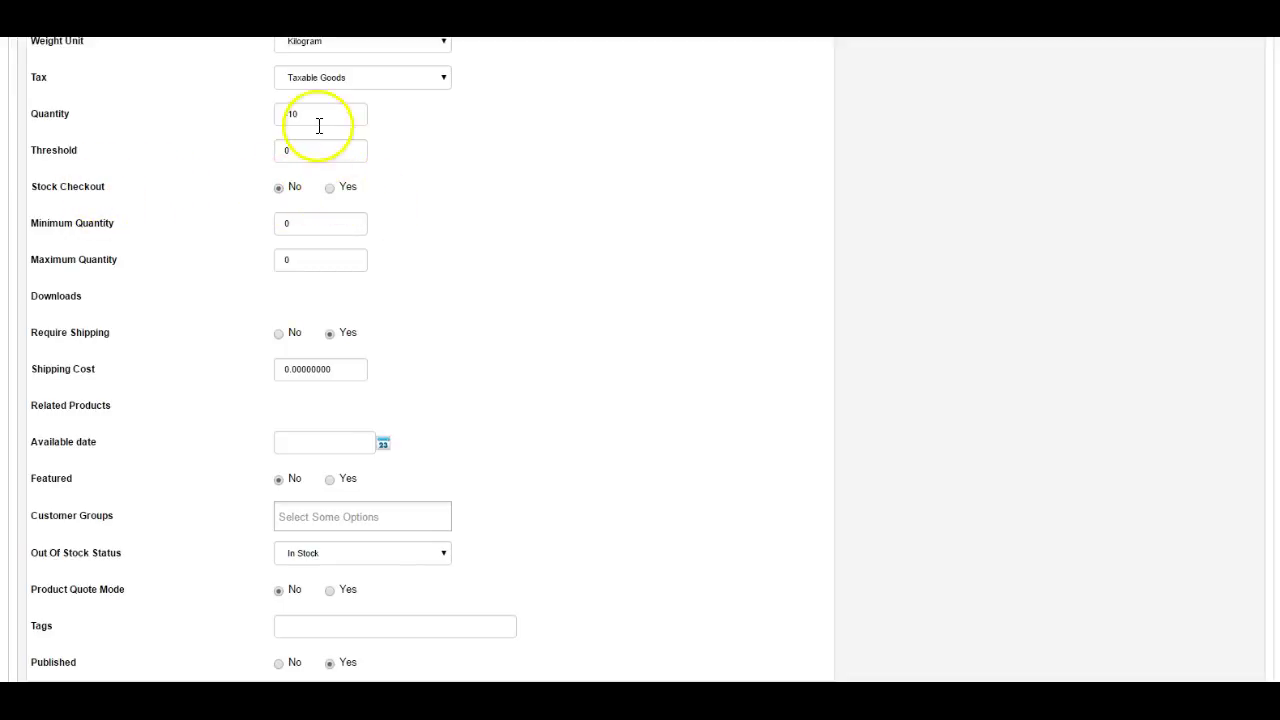
type("-")
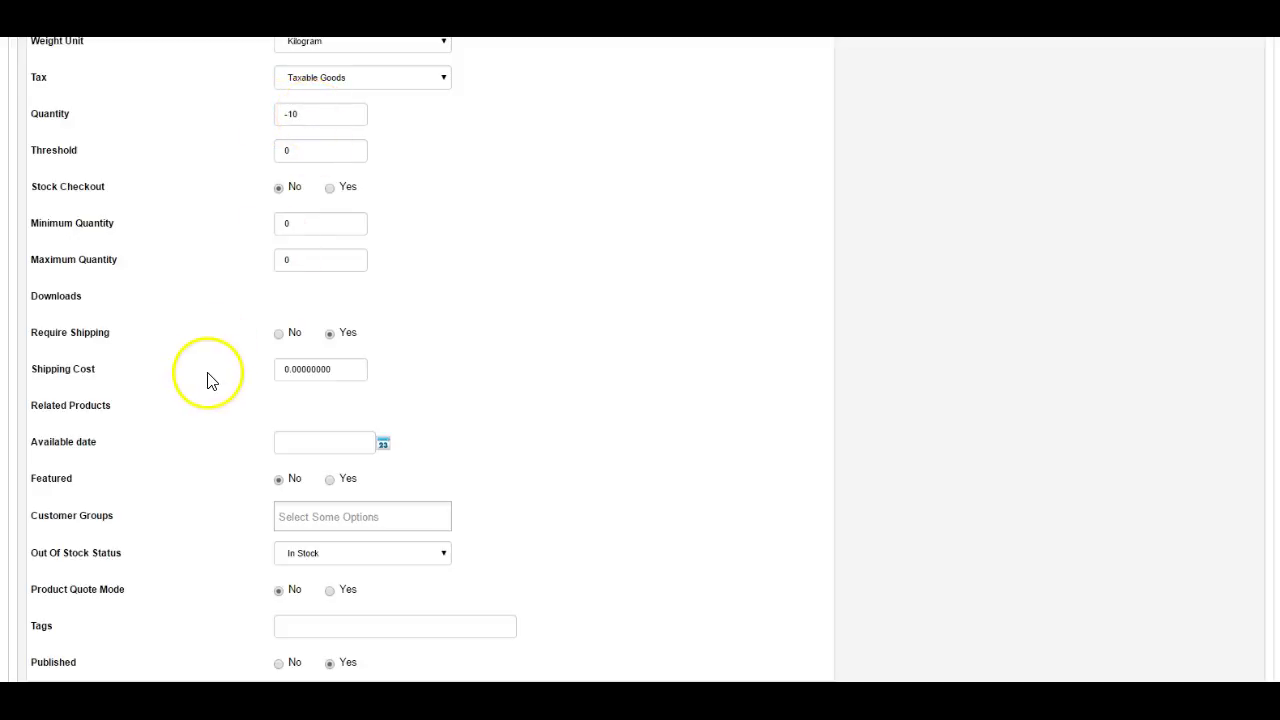
scroll(210, 380, "down", 2)
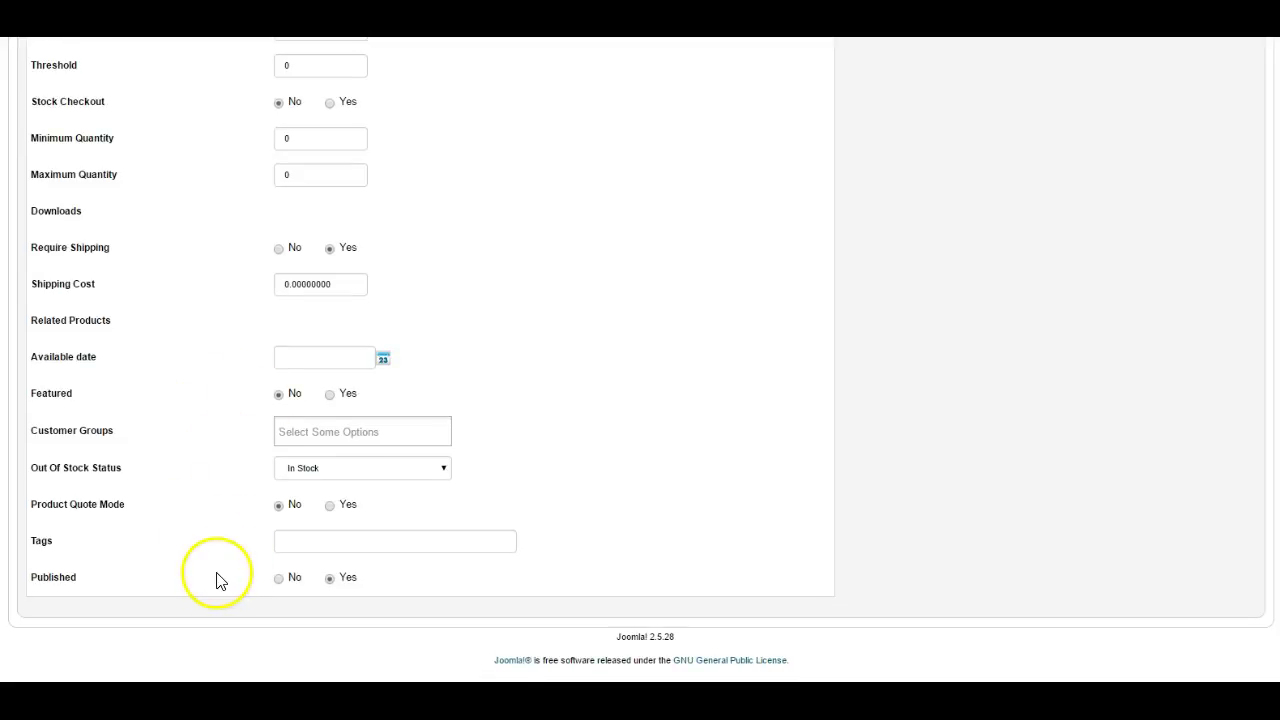
scroll(254, 243, "up", 8)
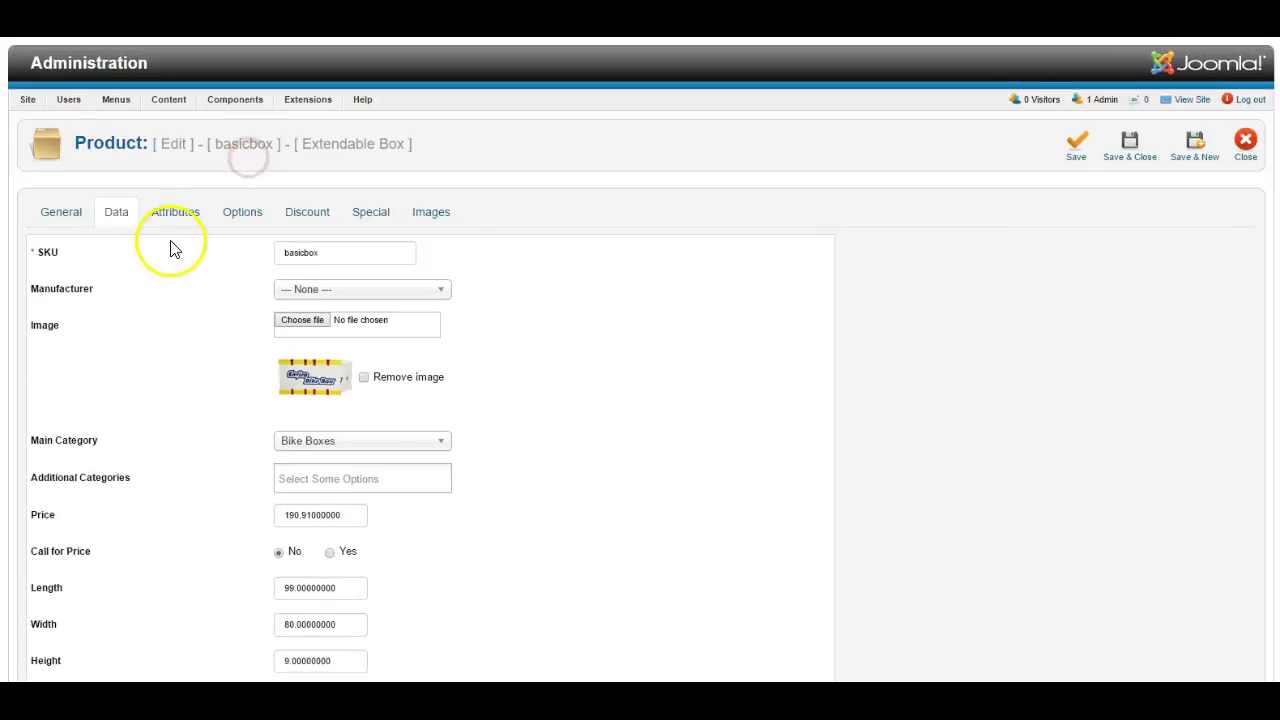
Step: Review the Attributes tab, keeping the first attribute at 1400mm
left_click(174, 220)
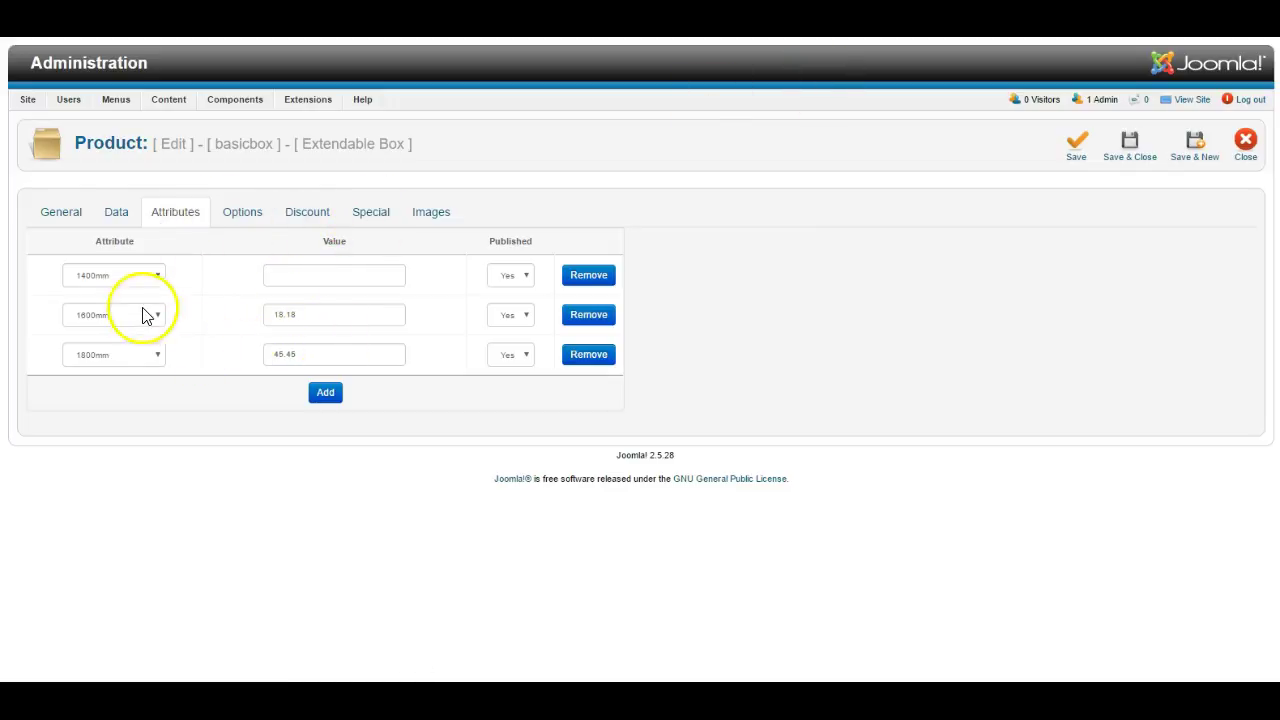
left_click(160, 275)
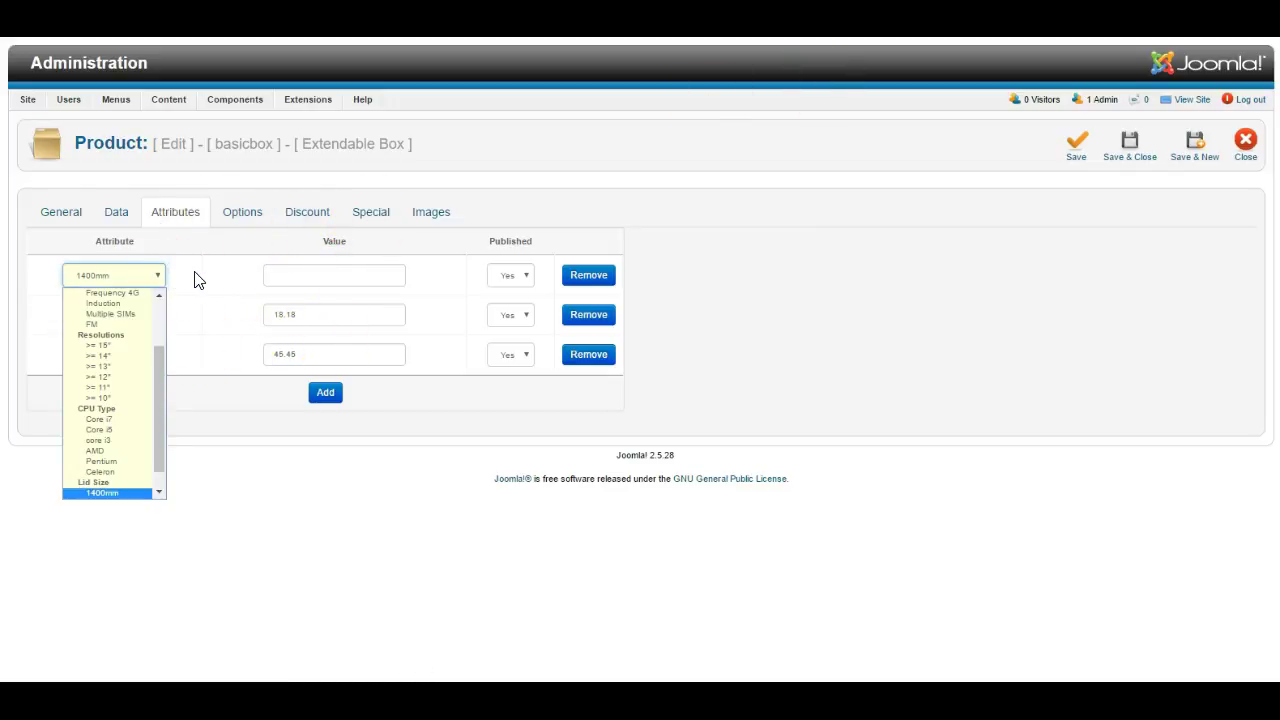
left_click(196, 280)
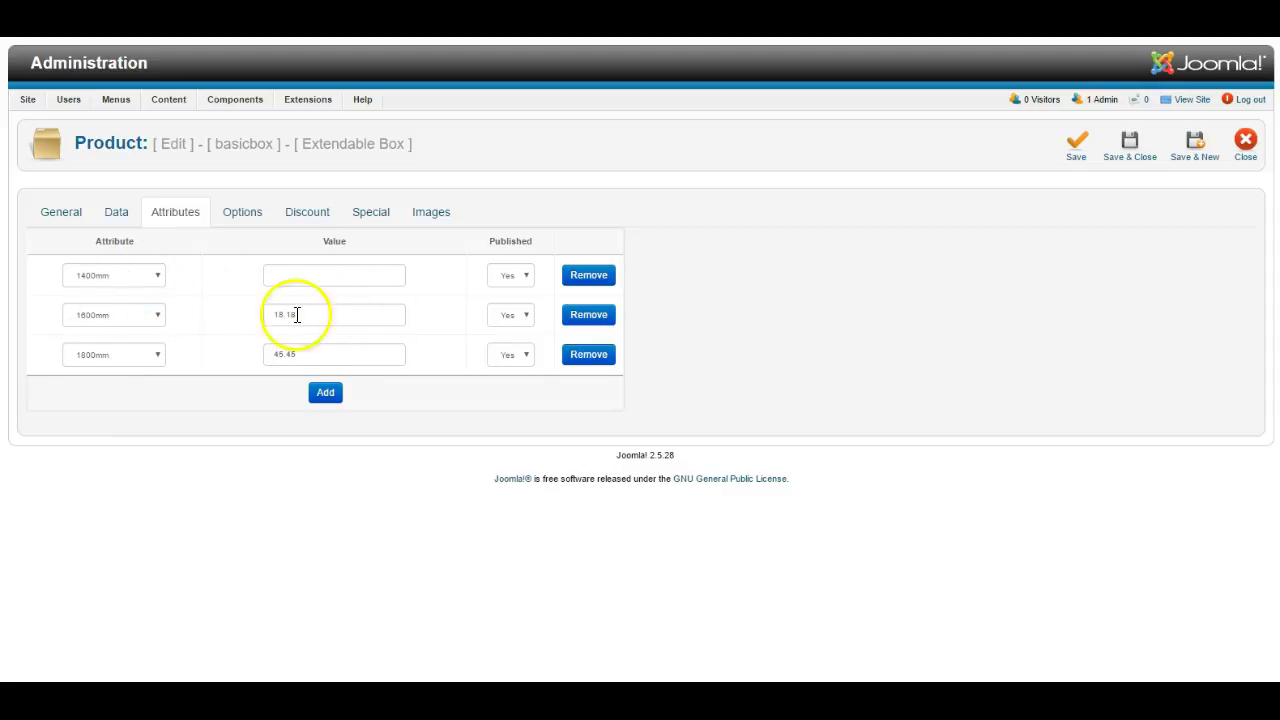
Step: View the Lid Size and Extras option values on the Options tab
left_click(234, 214)
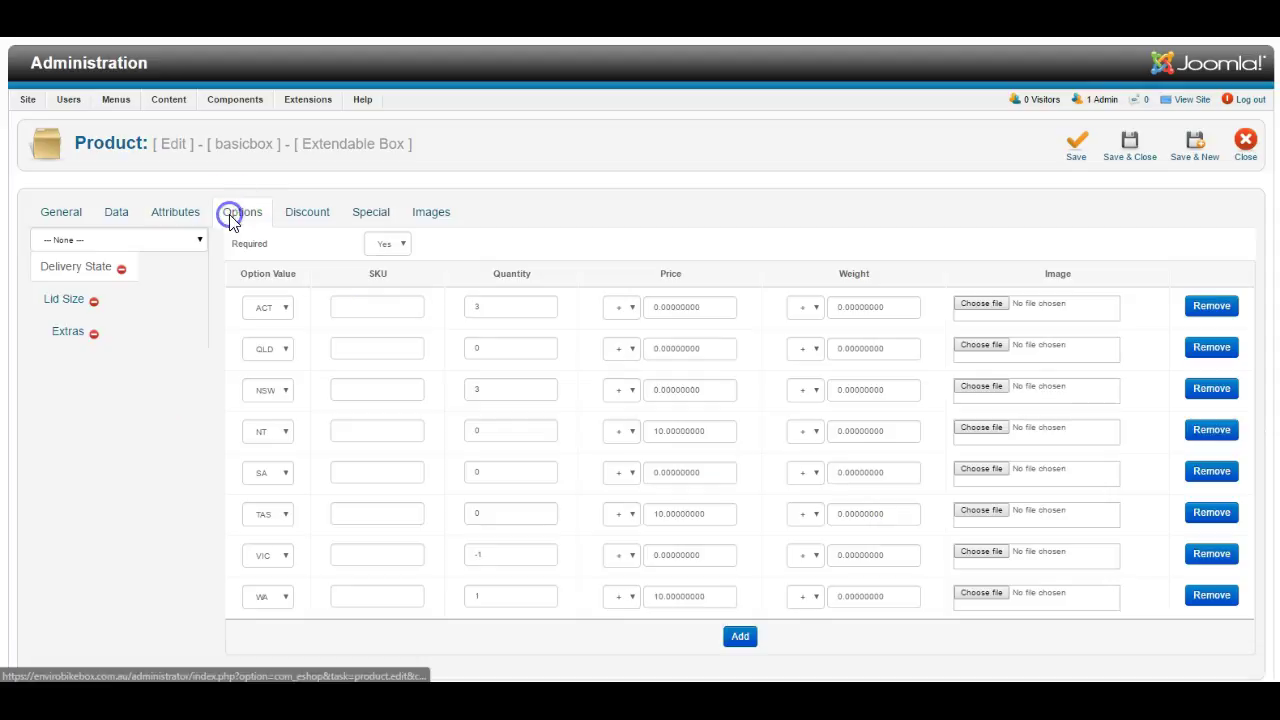
left_click(60, 302)
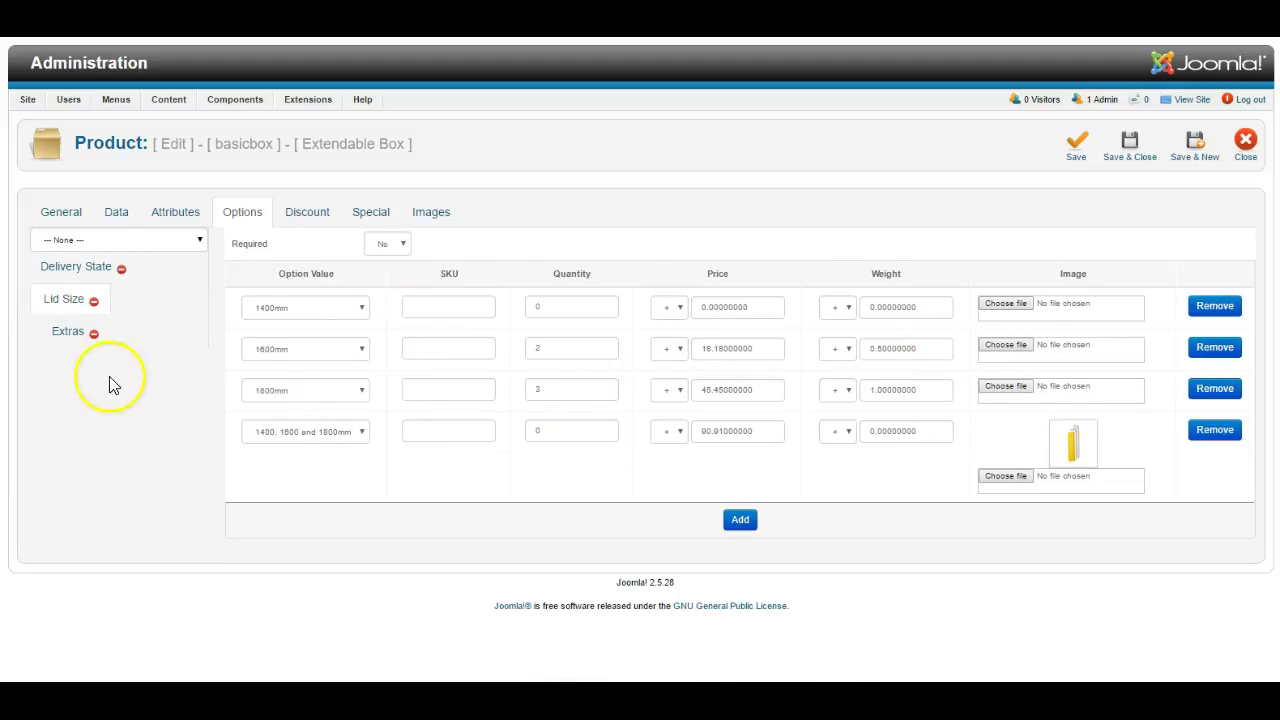
left_click(70, 336)
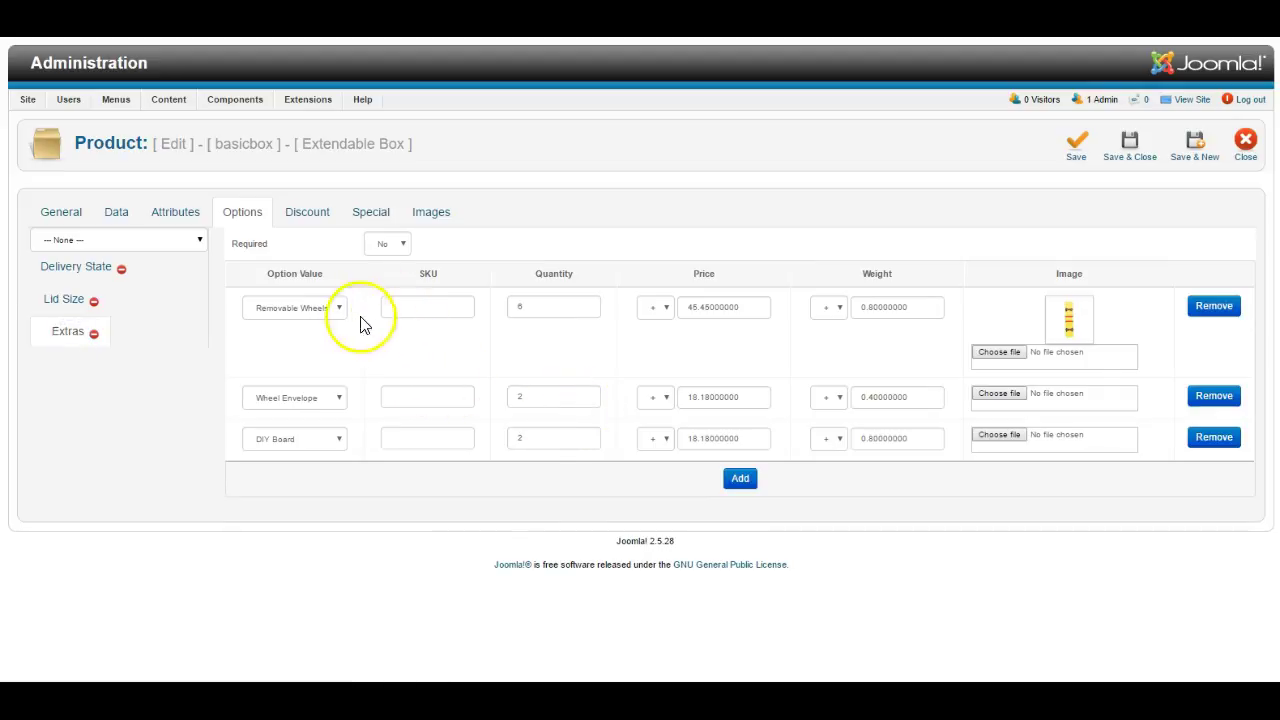
Step: Review the Extendable Box discount rules and its image gallery
left_click(305, 213)
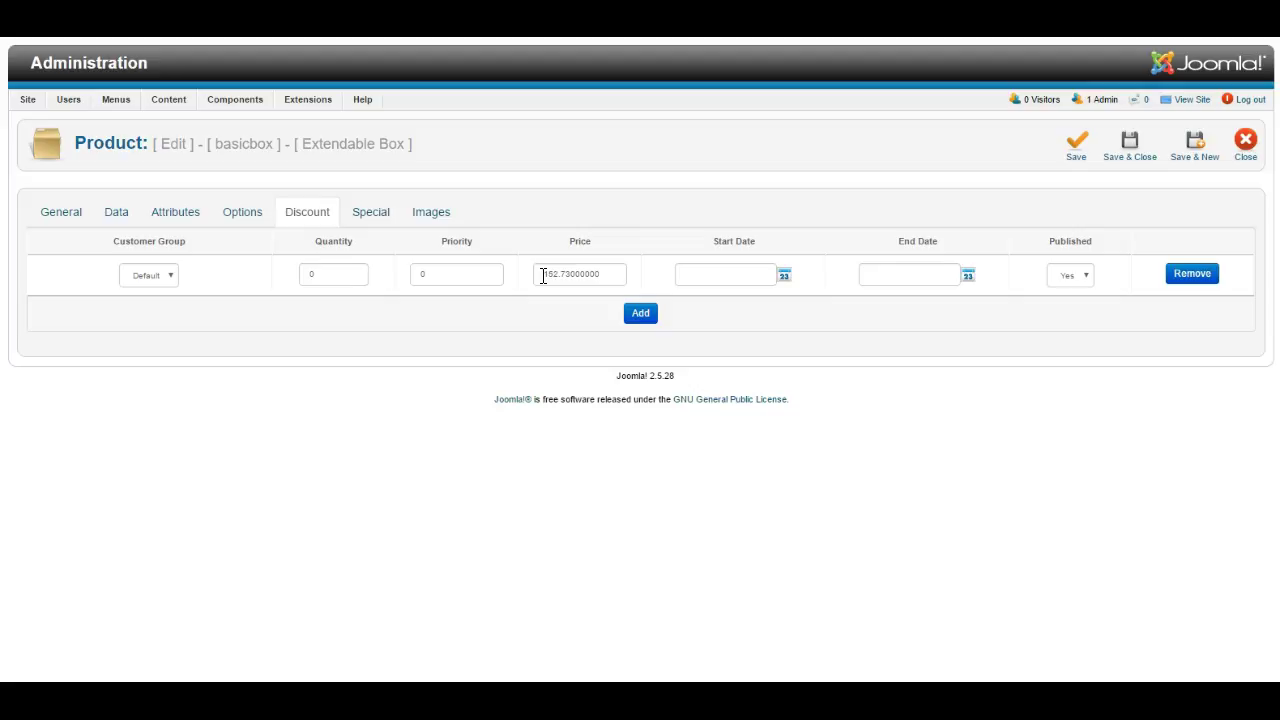
left_click(430, 208)
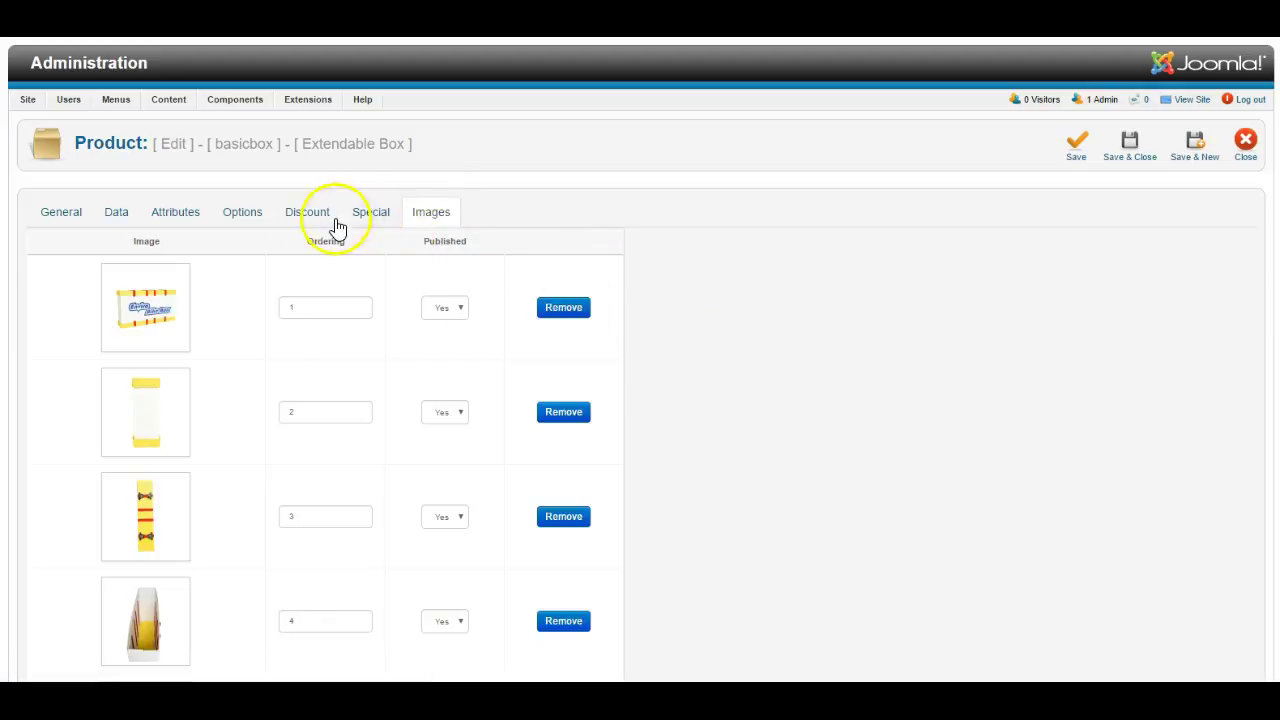
scroll(263, 340, "down", 3)
scroll(340, 490, "up", 3)
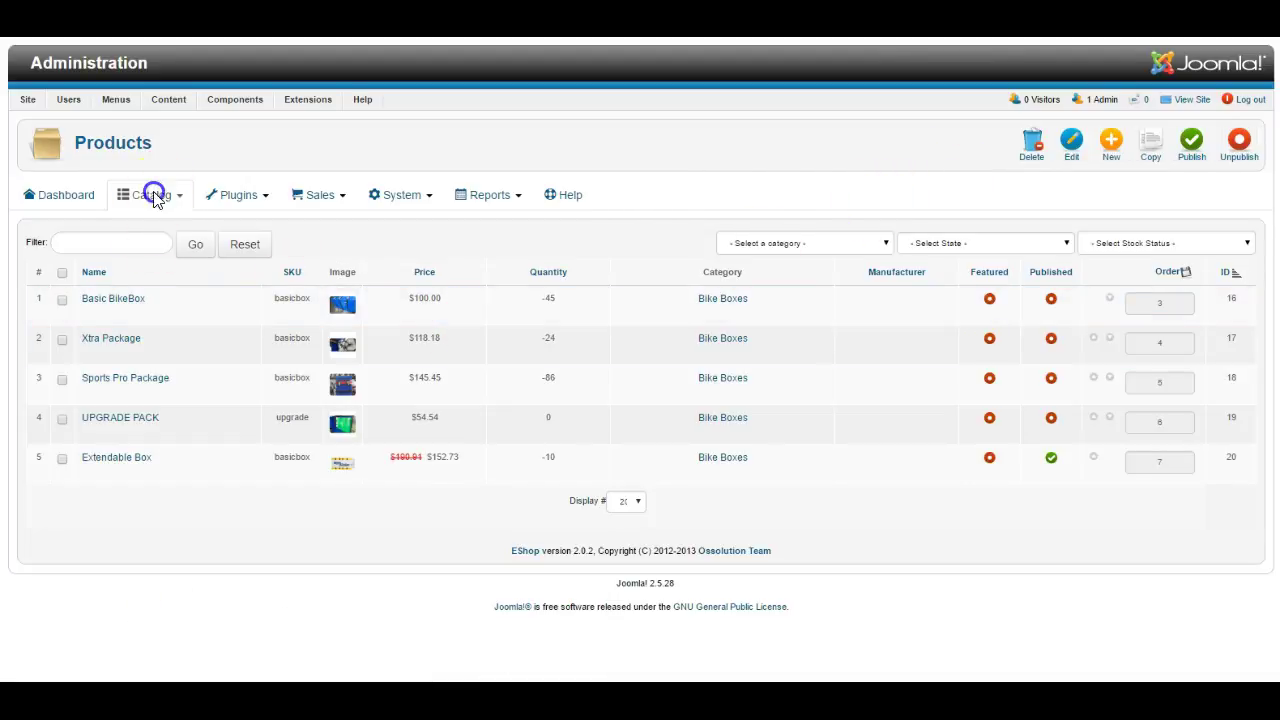
Step: Go to the EShop Plugins > Payments list
left_click(153, 195)
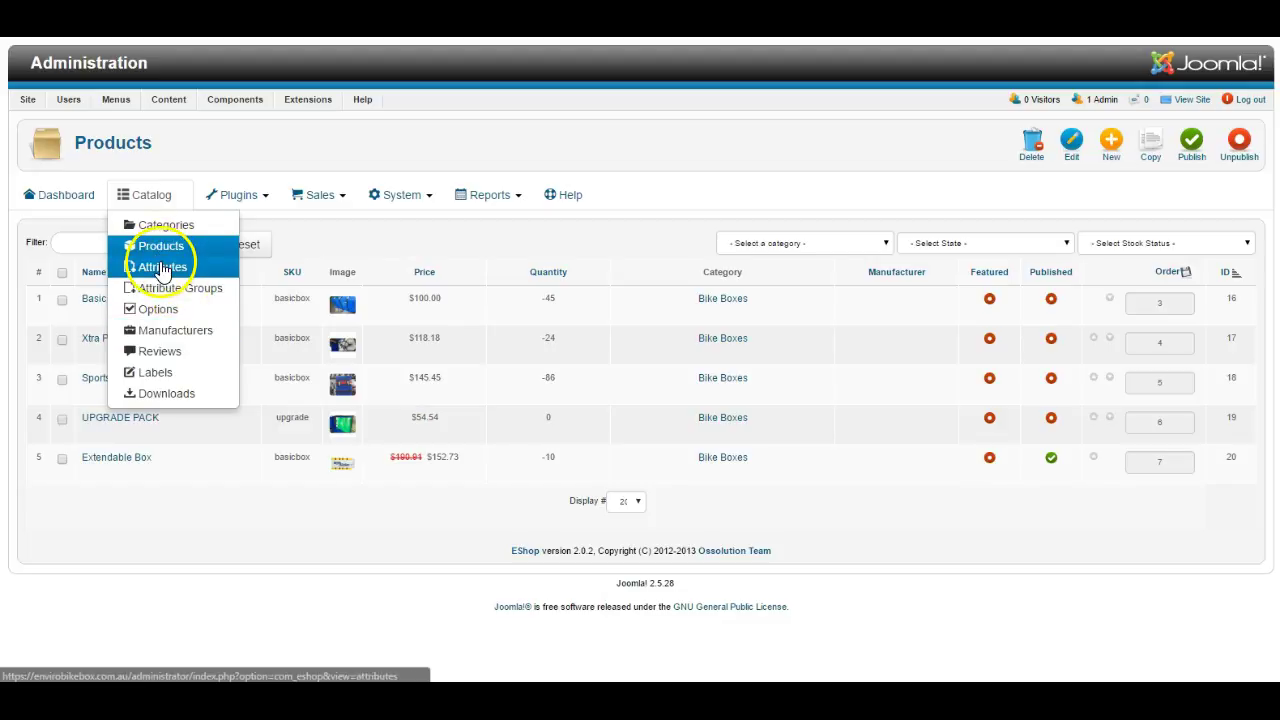
left_click(263, 192)
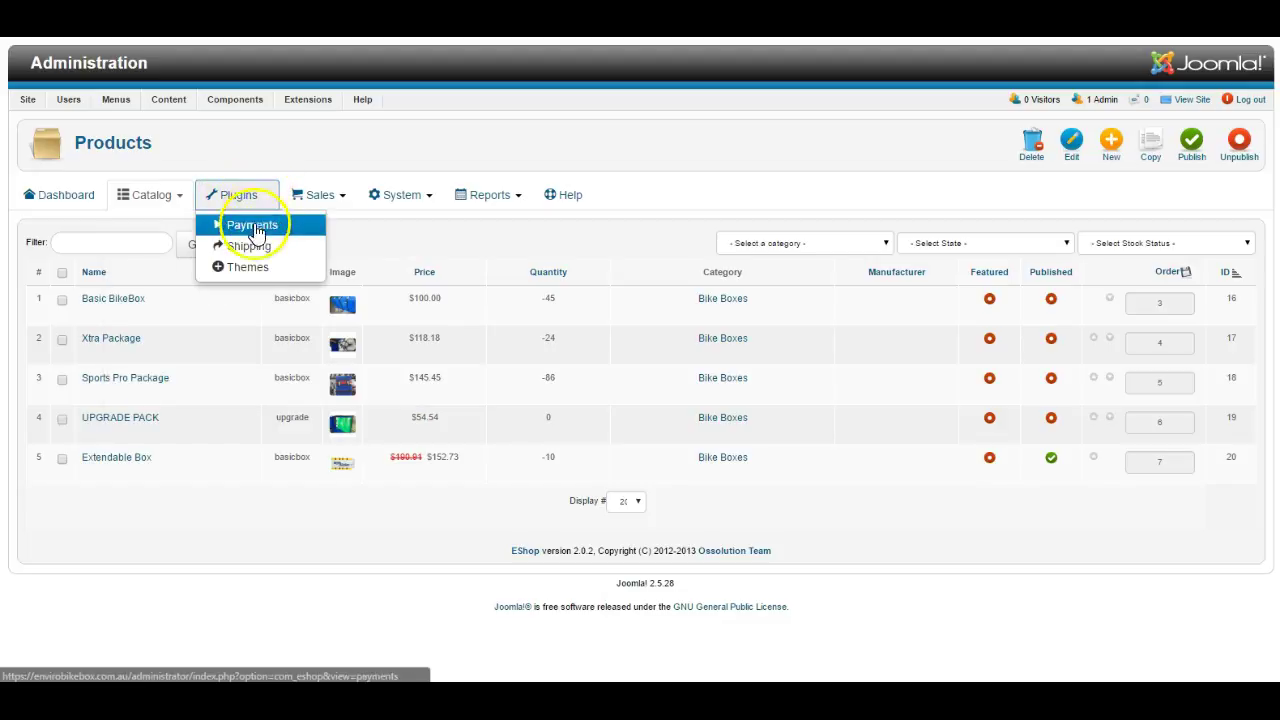
left_click(254, 228)
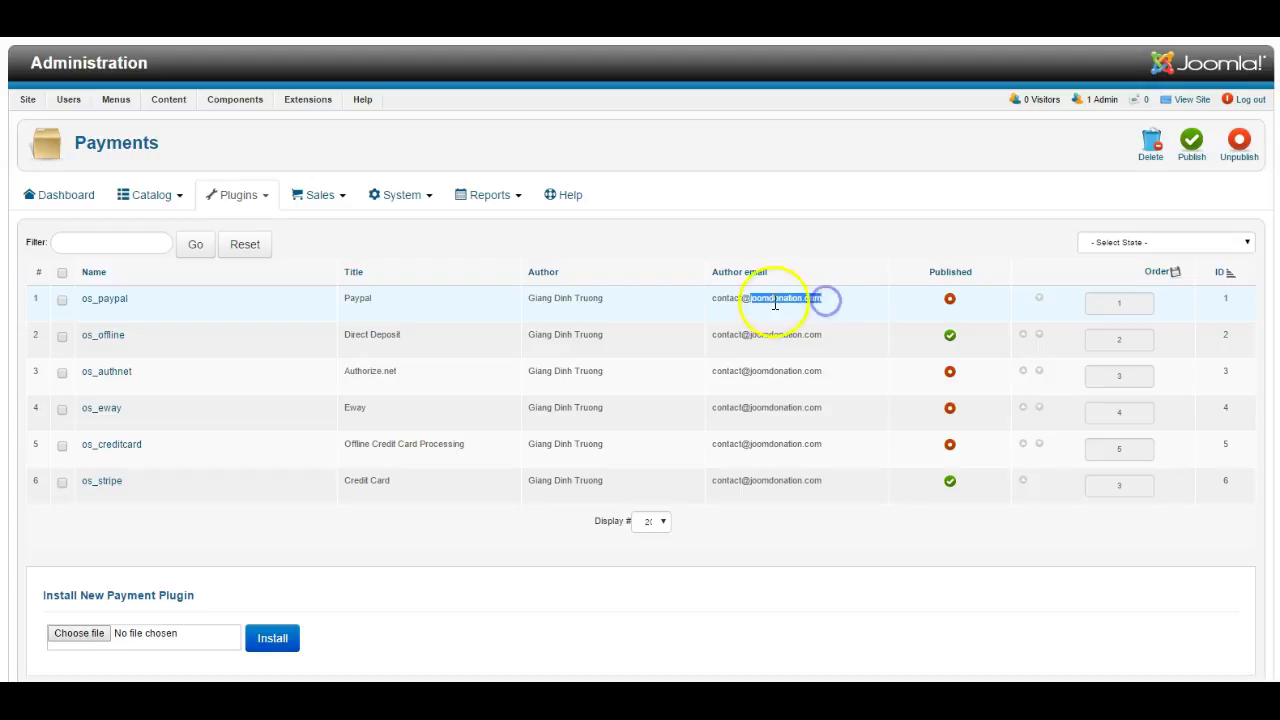
Step: Open the Shipping plugins list and scroll through its ten methods
left_click(243, 200)
left_click(242, 246)
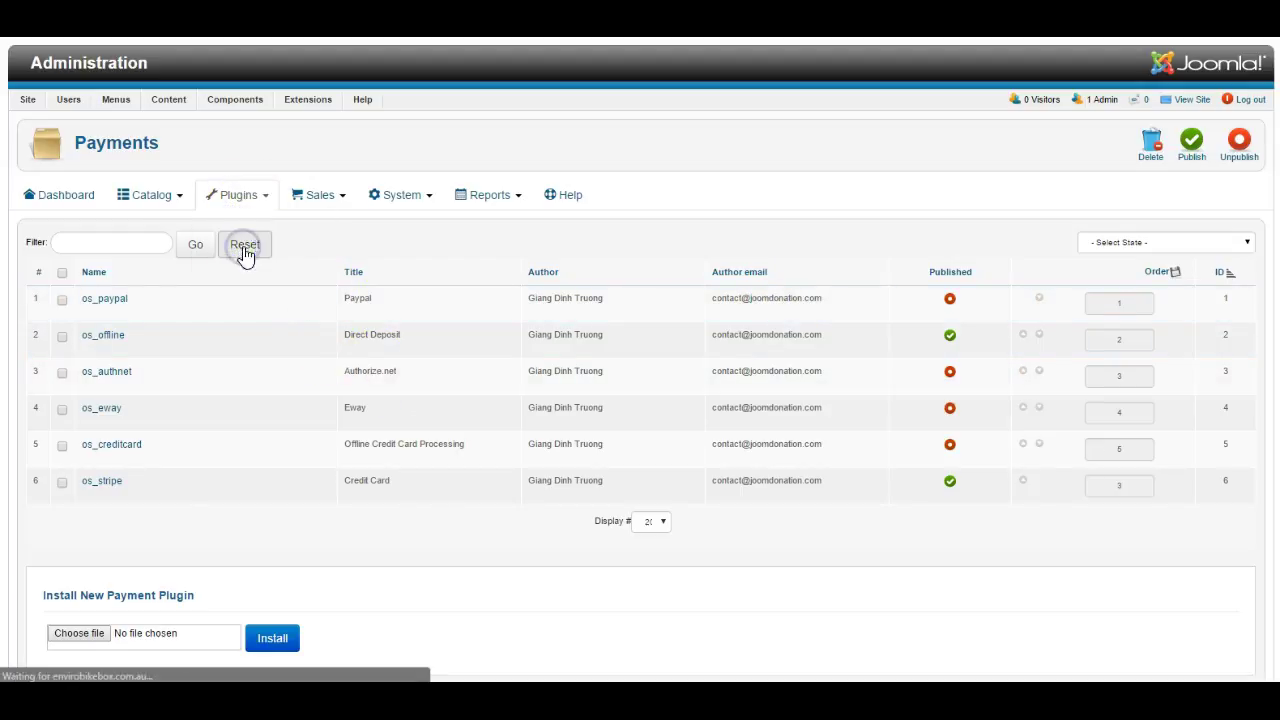
scroll(480, 293, "down", 2)
scroll(476, 296, "up", 2)
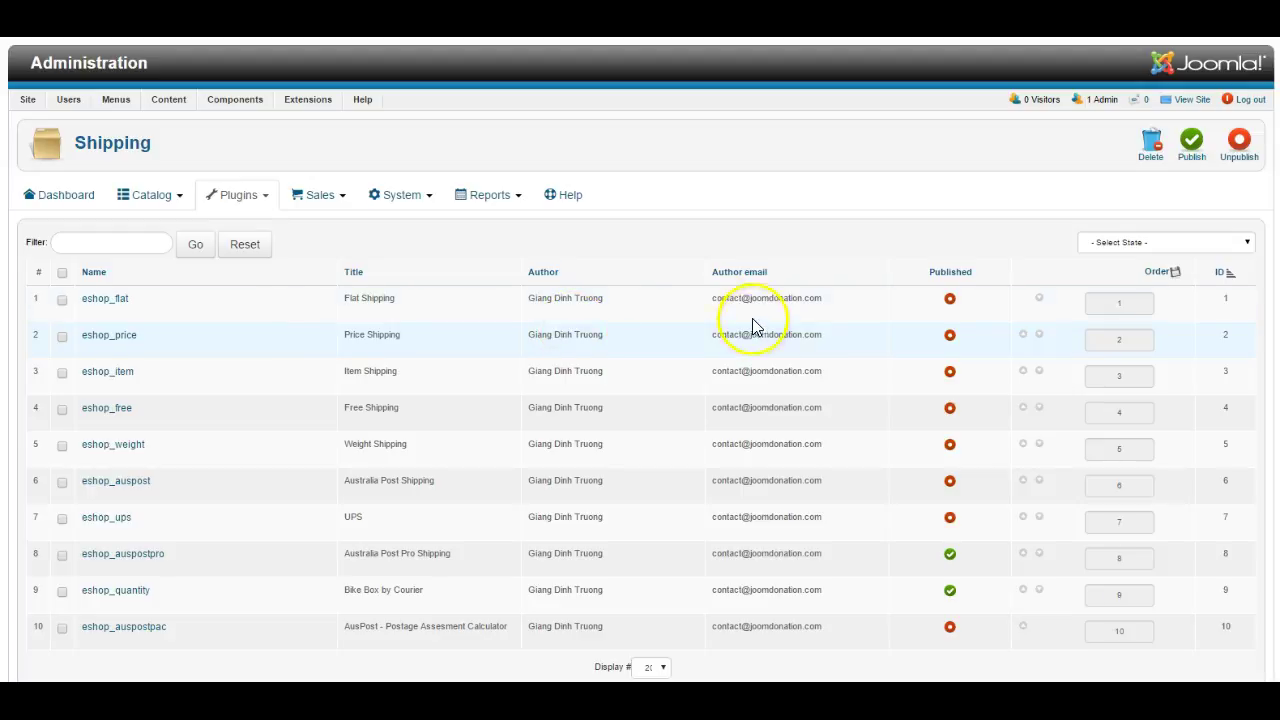
Step: Open the Plugins and Sales menus in the EShop toolbar
left_click(265, 199)
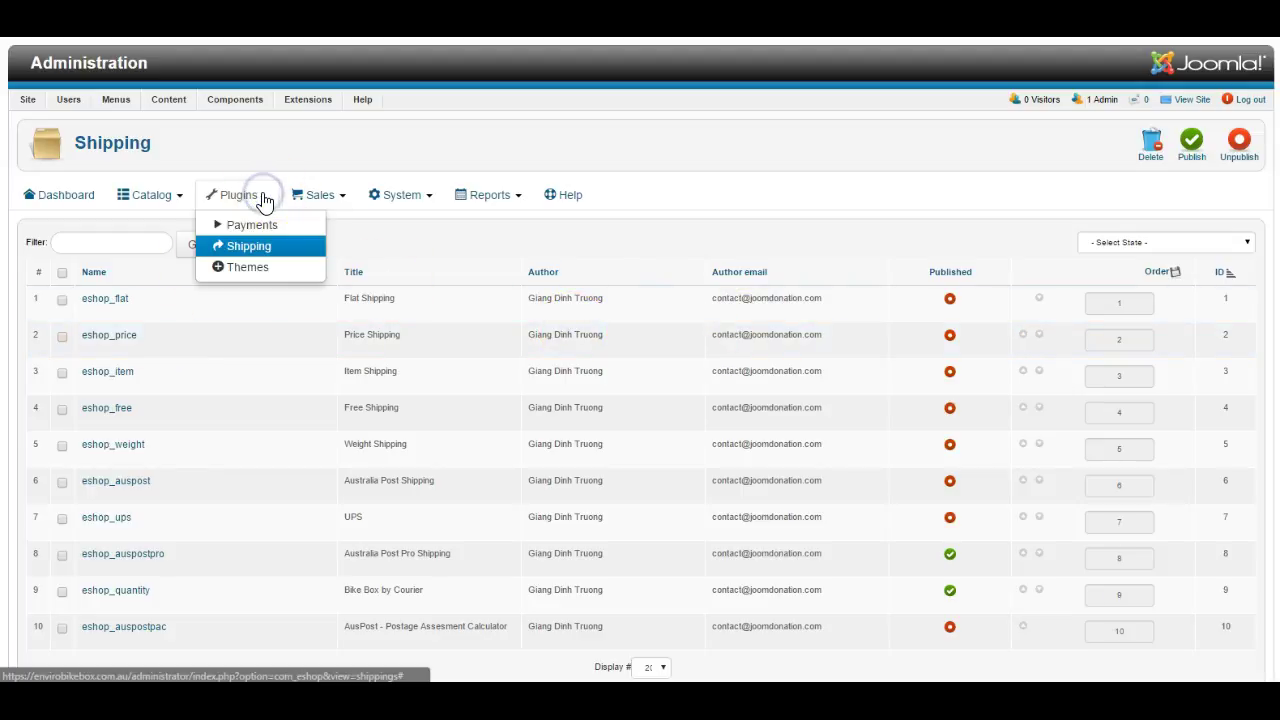
left_click(314, 196)
left_click(266, 199)
left_click(307, 201)
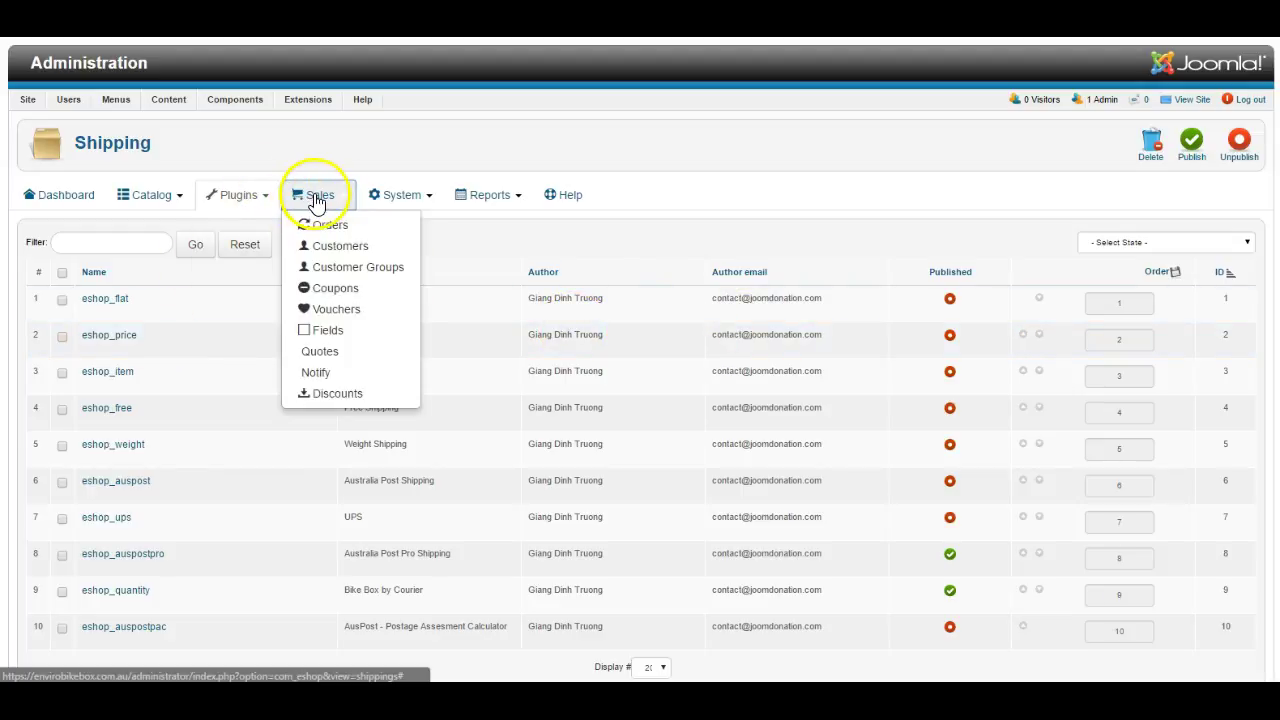
Step: View the store's Orders list, then the EShop Customers list with their telephone numbers
left_click(337, 226)
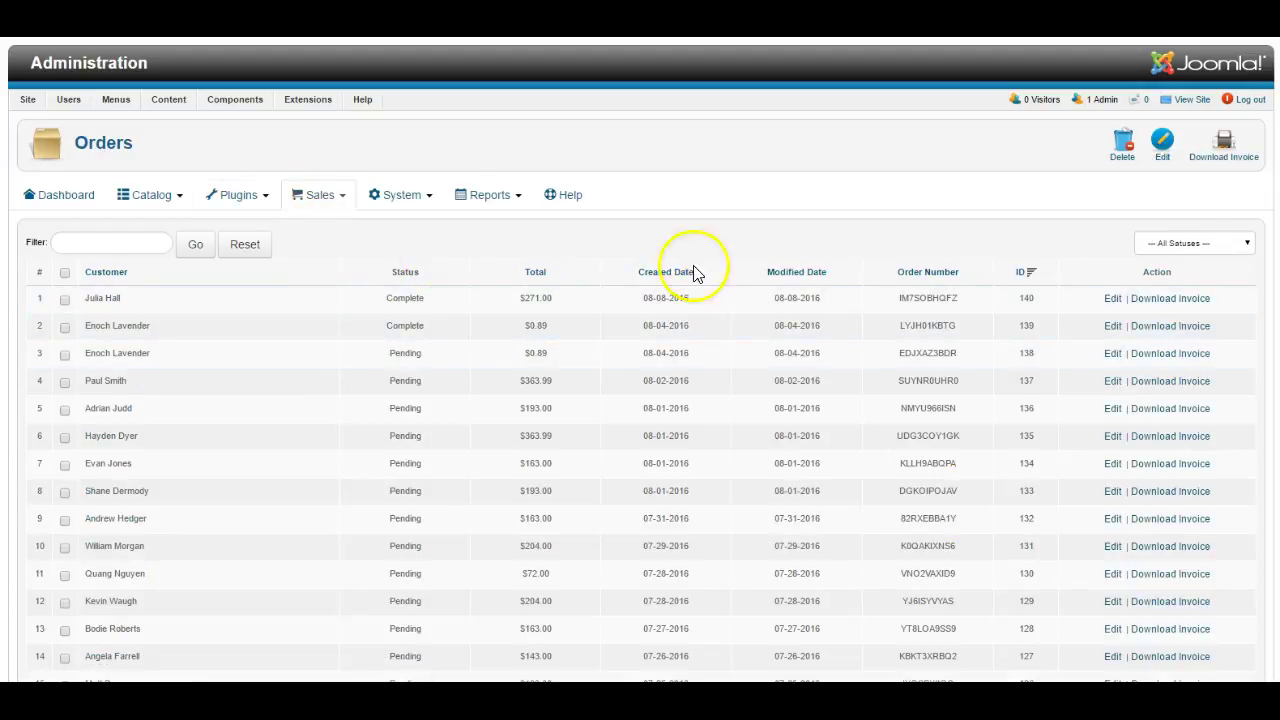
left_click(334, 195)
left_click(334, 248)
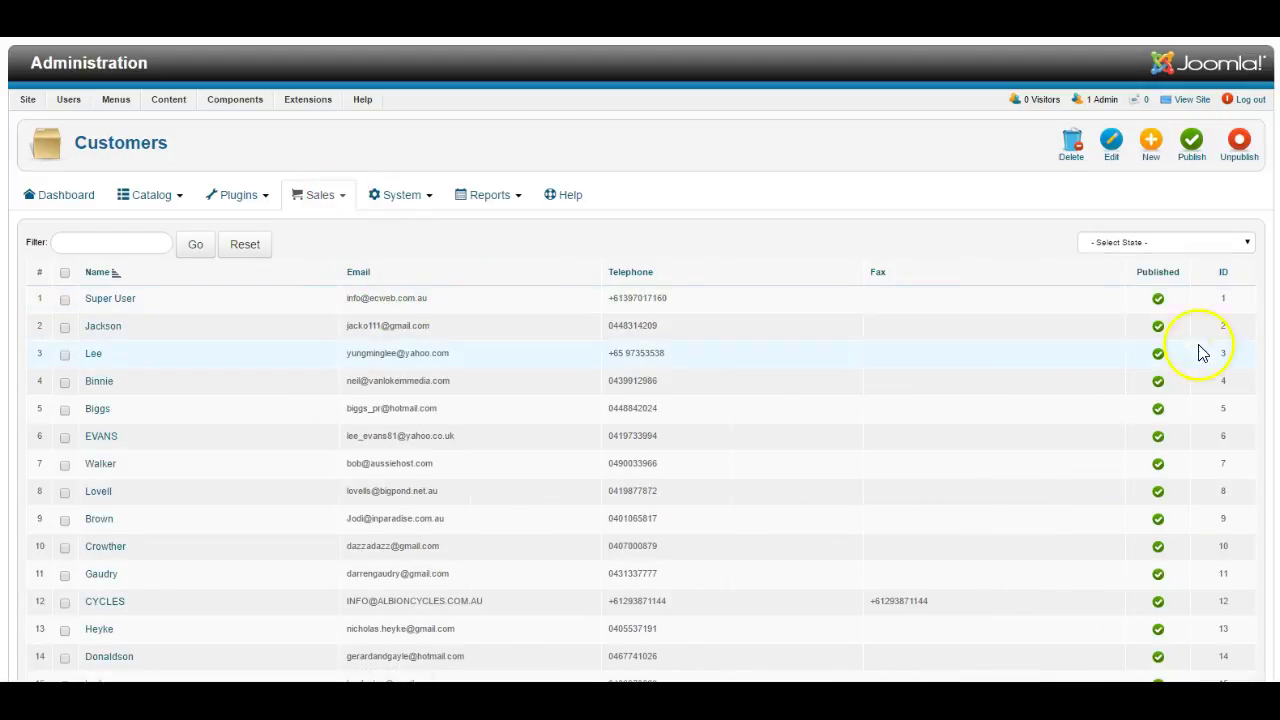
left_click(322, 196)
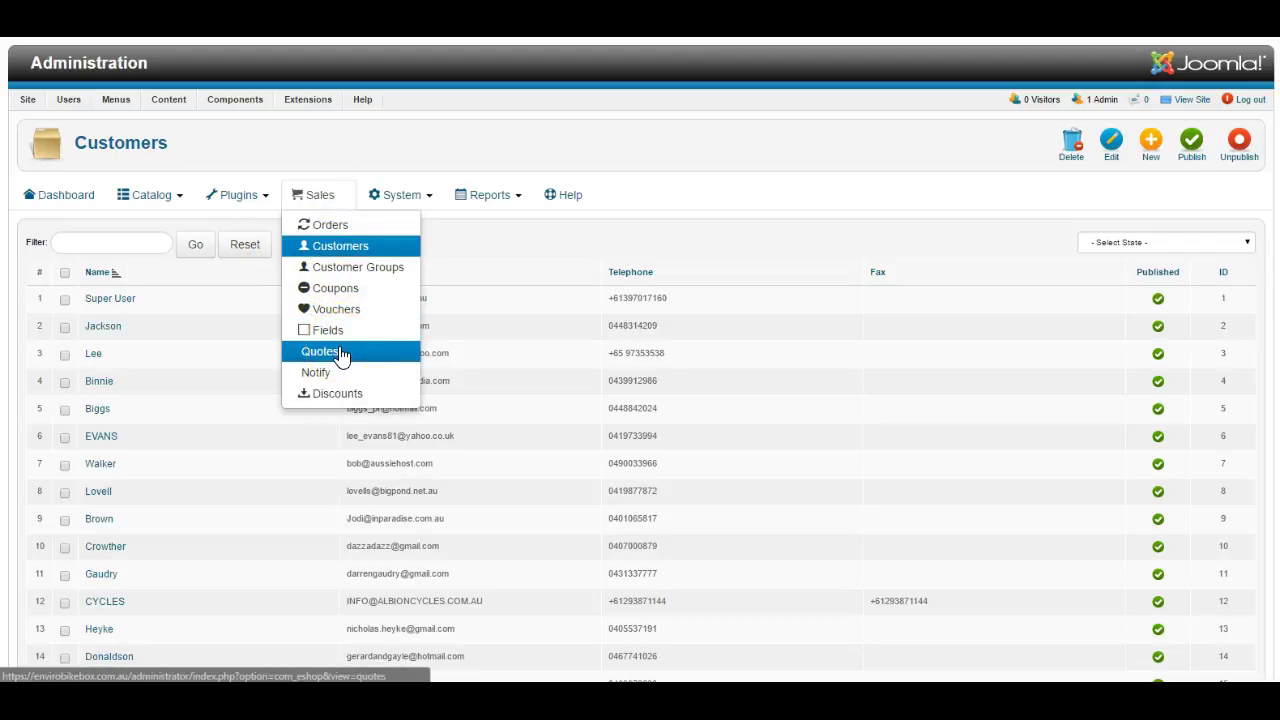
left_click(346, 298)
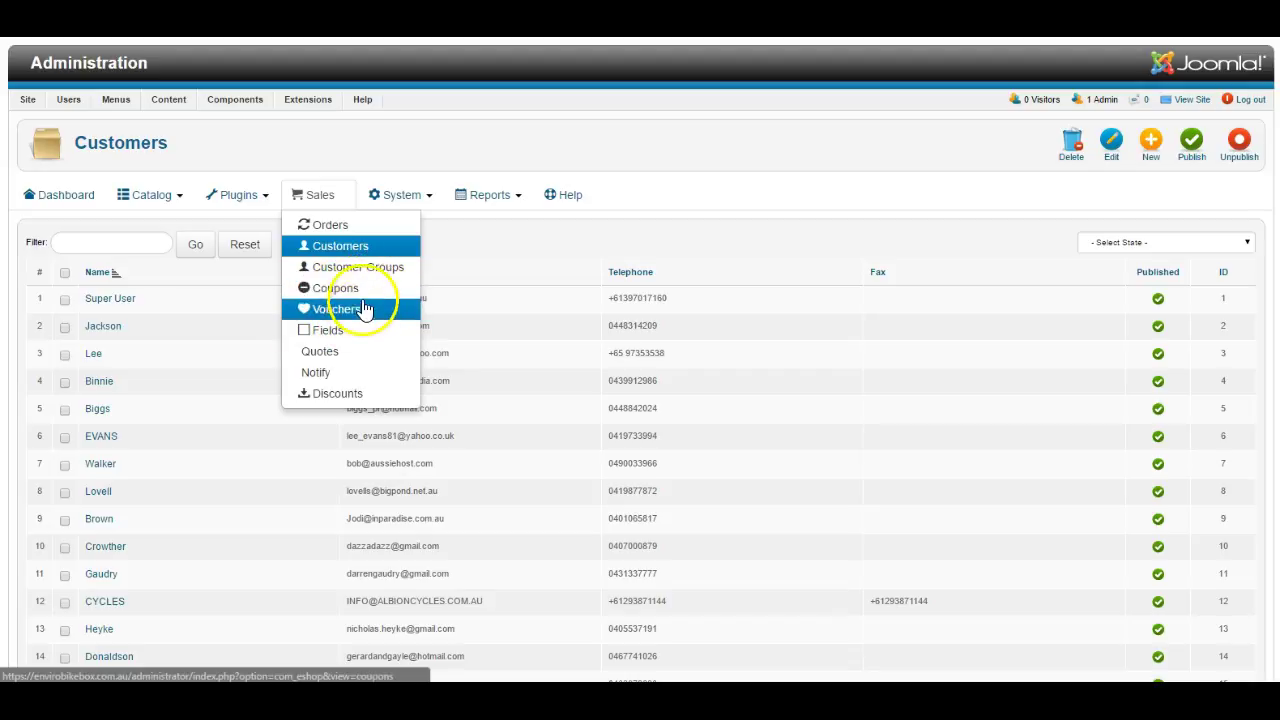
Step: Open the EShop configuration and look over its Local and Option tabs
mouse_move(408, 200)
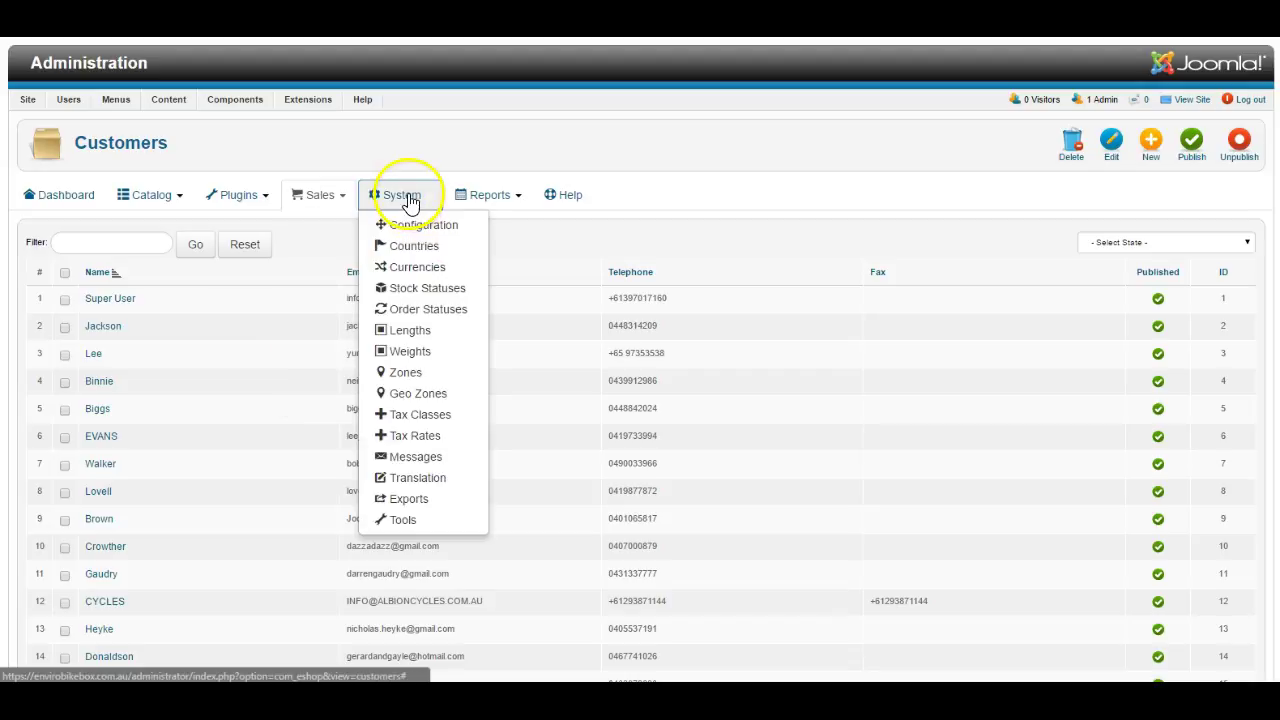
left_click(408, 224)
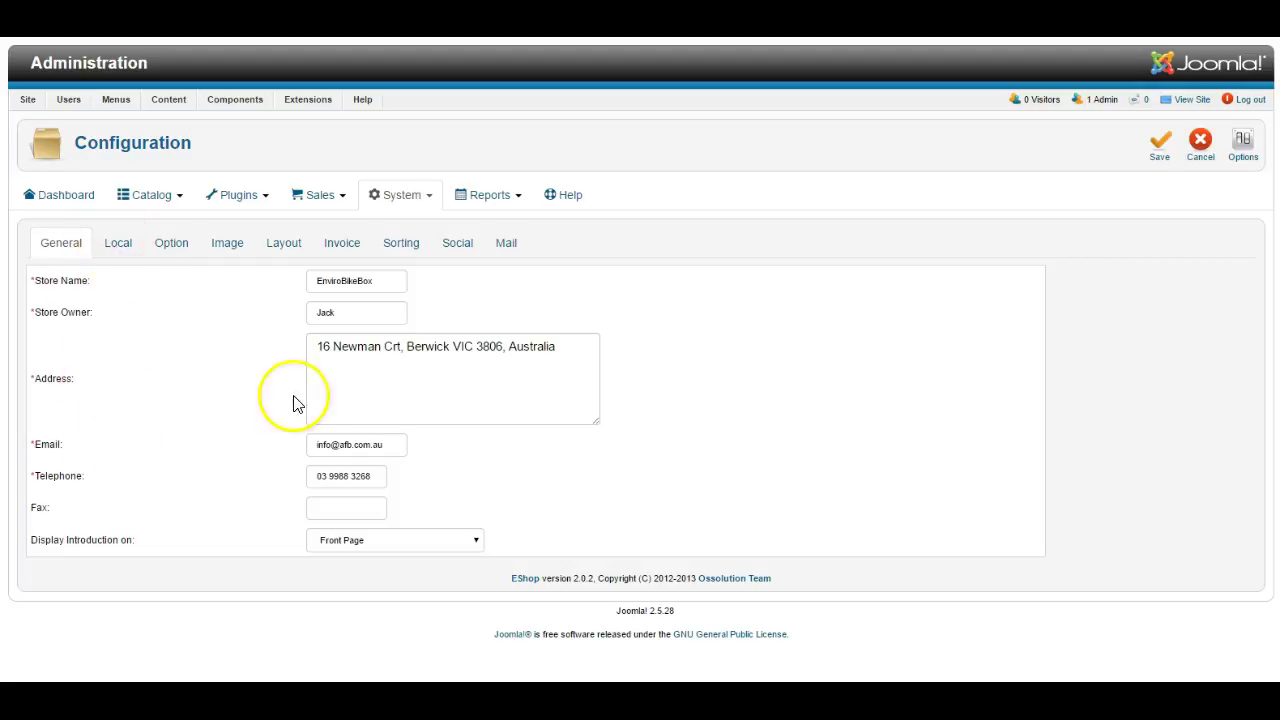
left_click(105, 243)
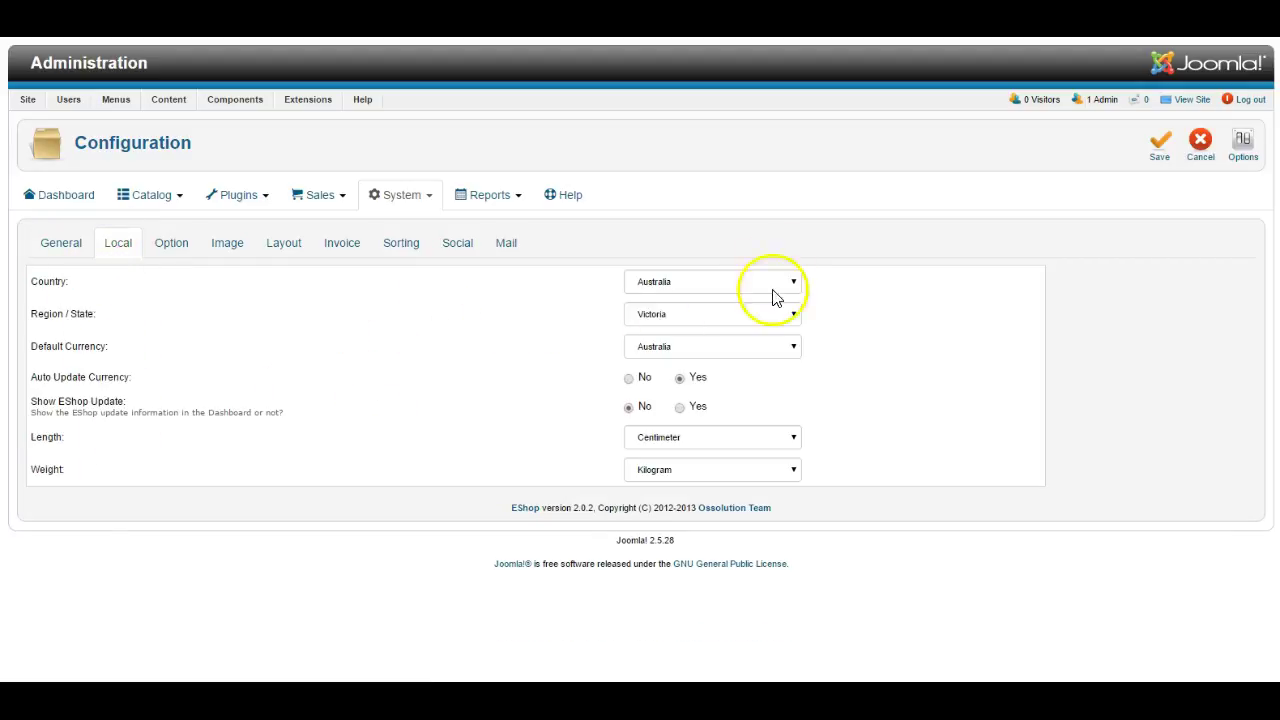
left_click(183, 250)
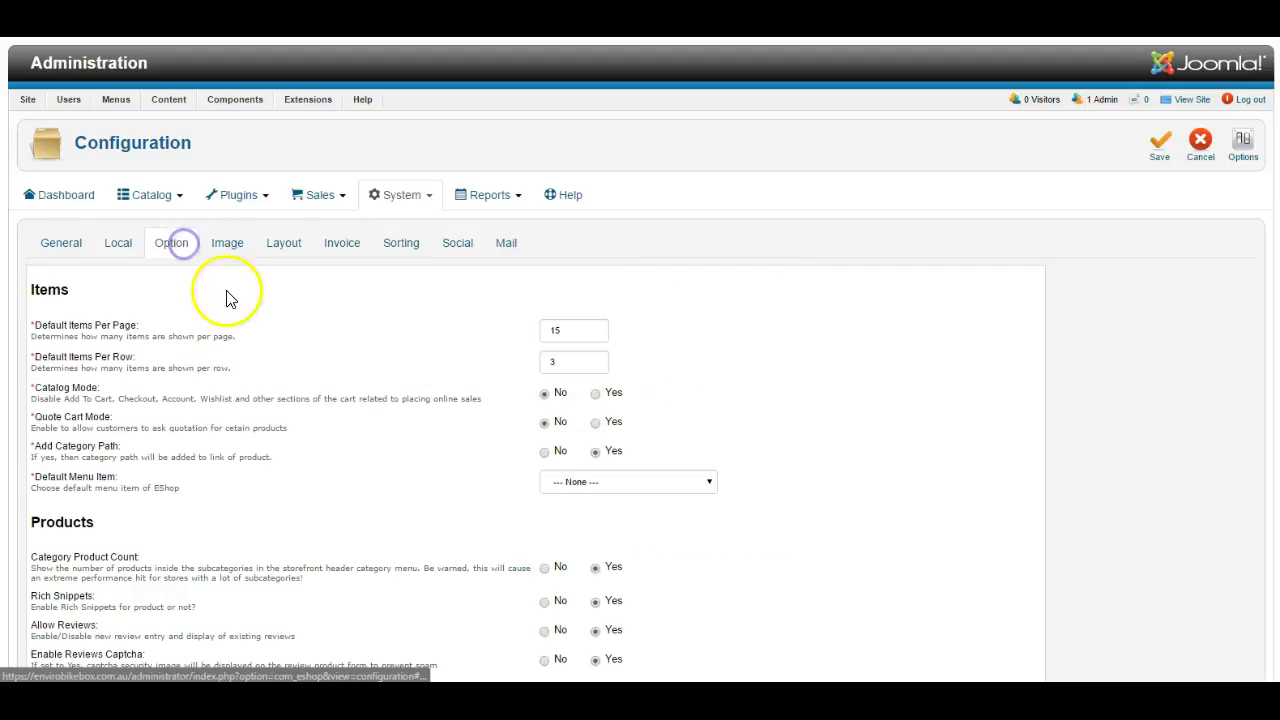
Step: Scroll through the Option tab, then show Image settings such as 210 x 145 category images
scroll(369, 345, "down", 1)
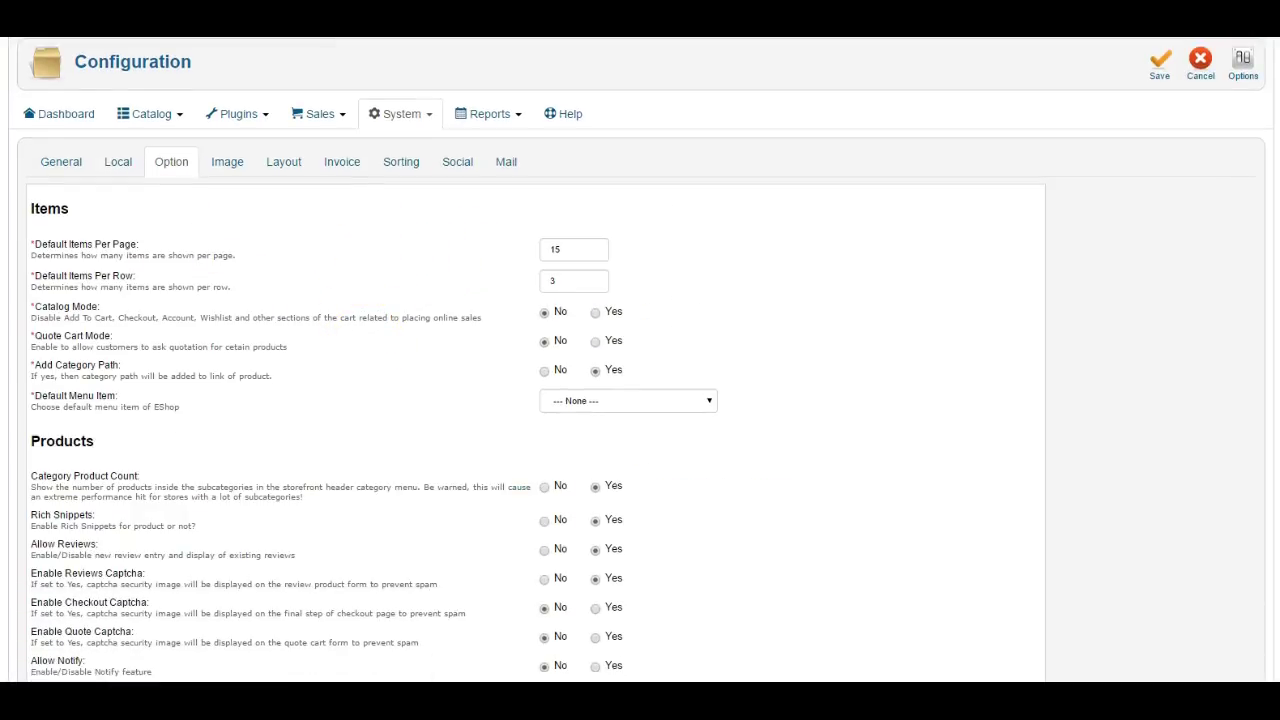
scroll(386, 334, "down", 3)
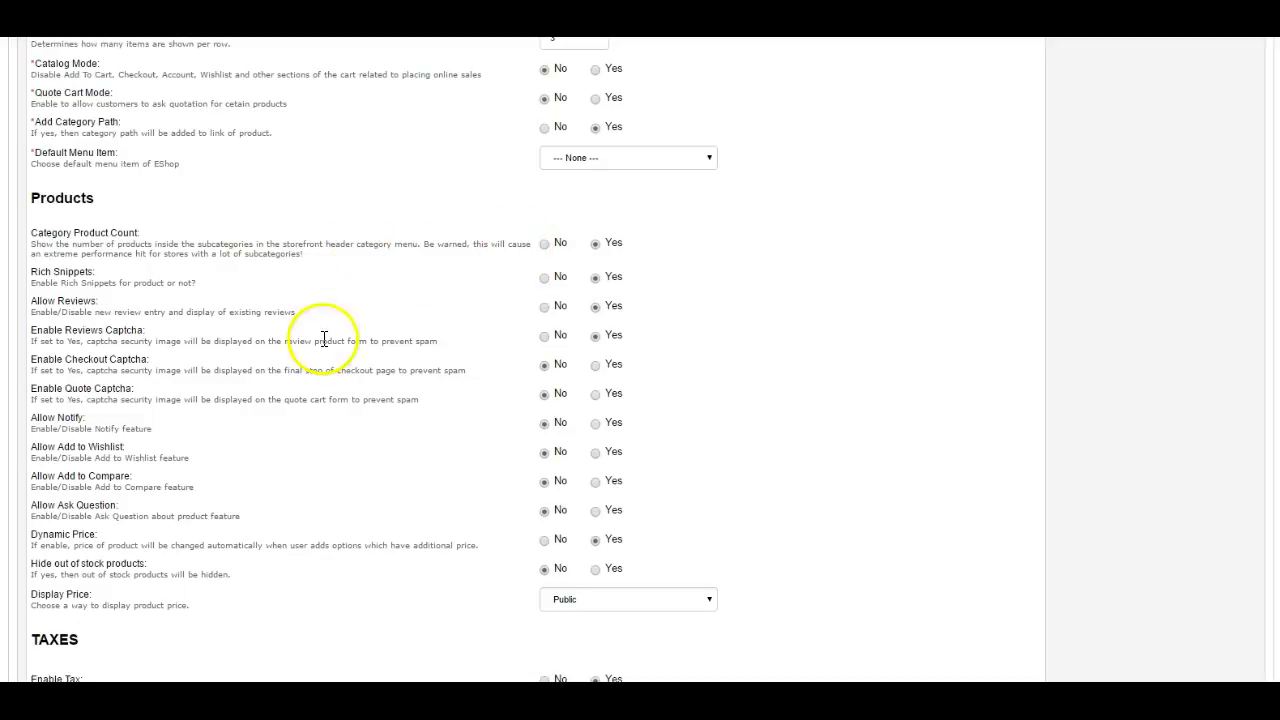
scroll(248, 304, "down", 6)
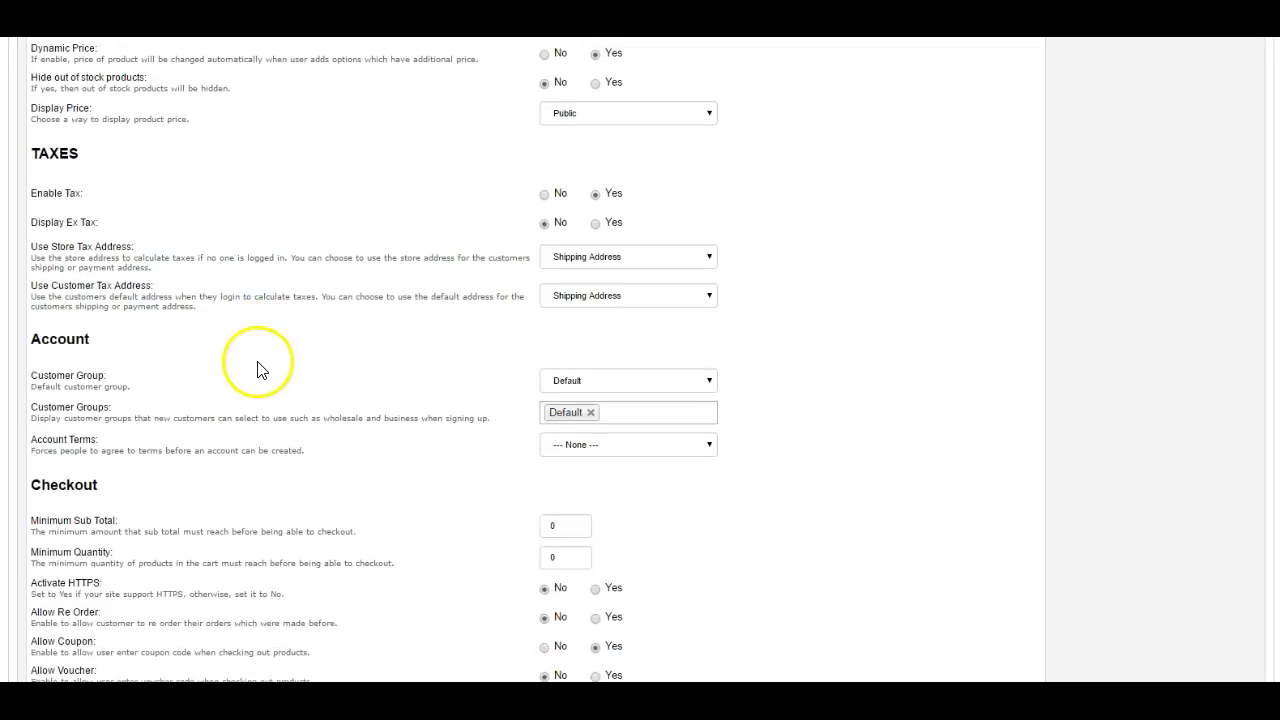
scroll(127, 320, "down", 4)
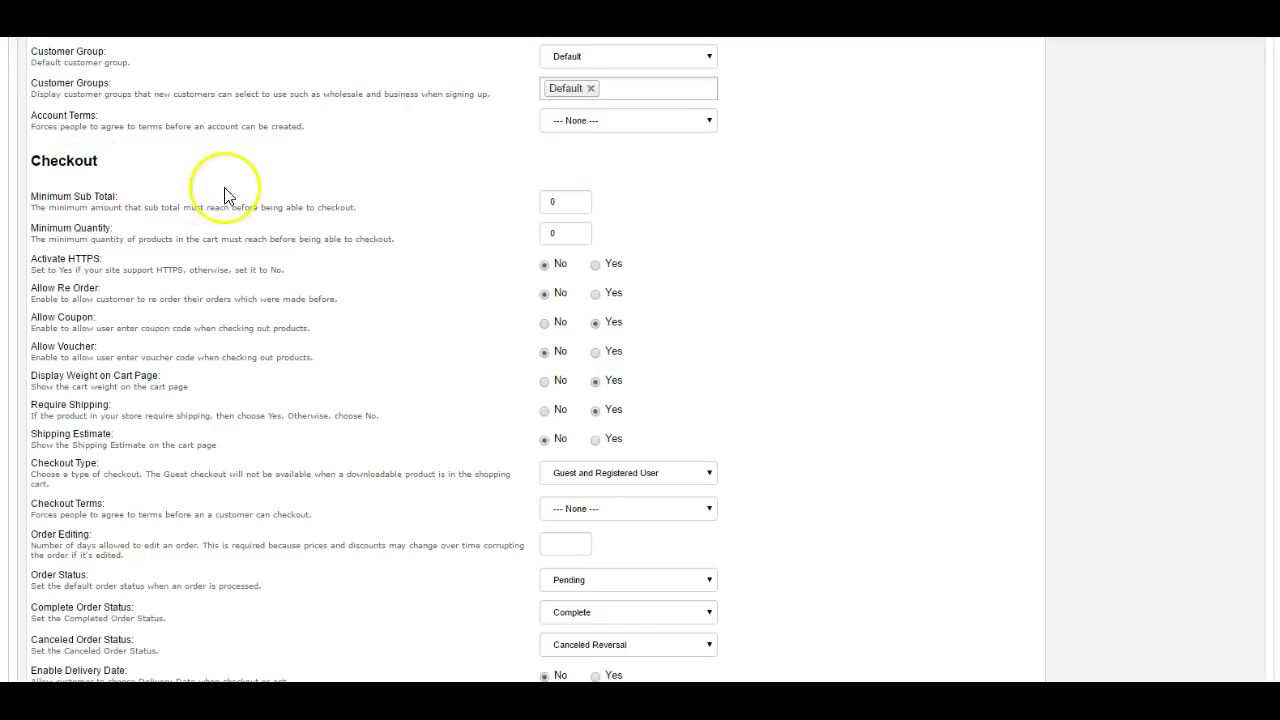
scroll(170, 298, "down", 3)
scroll(200, 455, "down", 6)
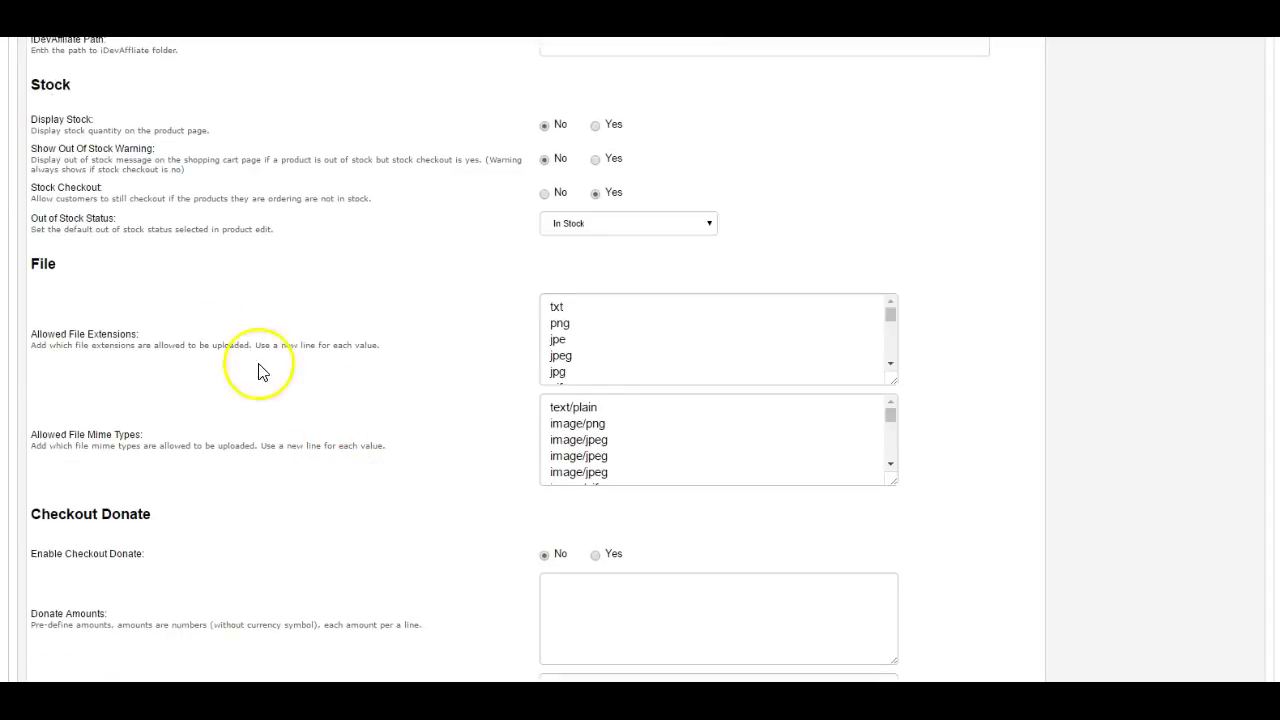
scroll(194, 349, "down", 3)
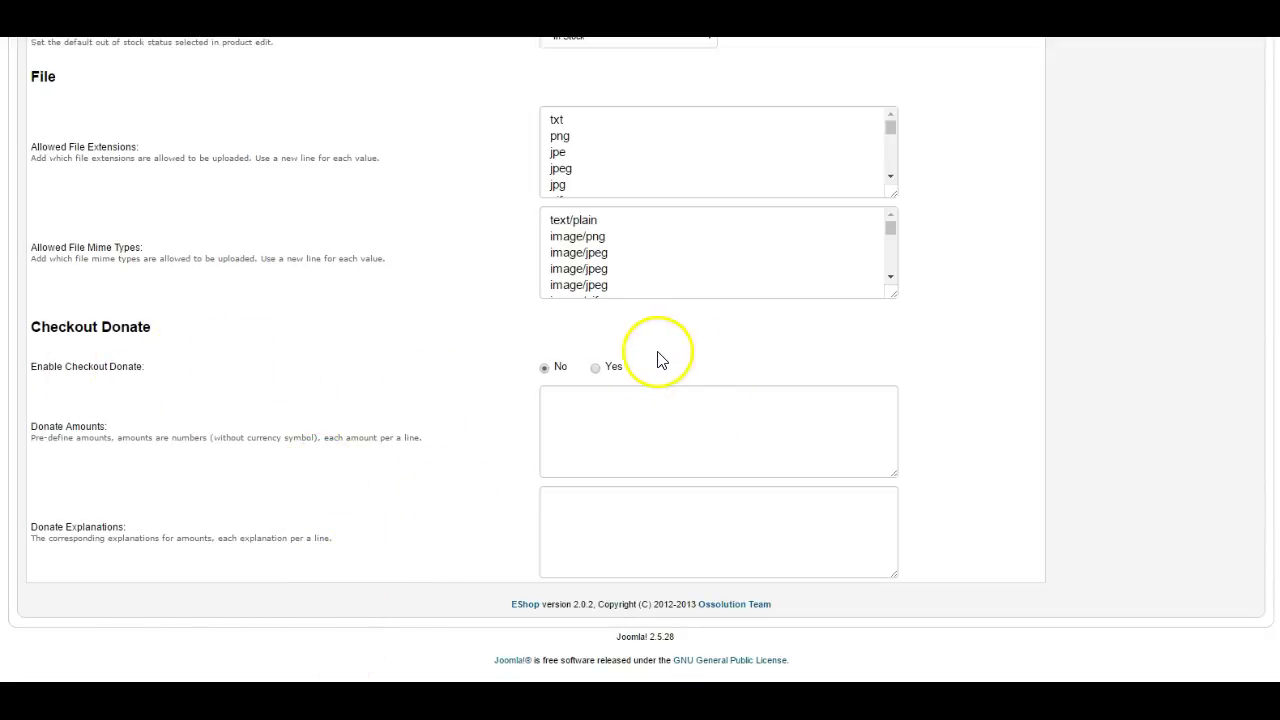
scroll(443, 371, "up", 15)
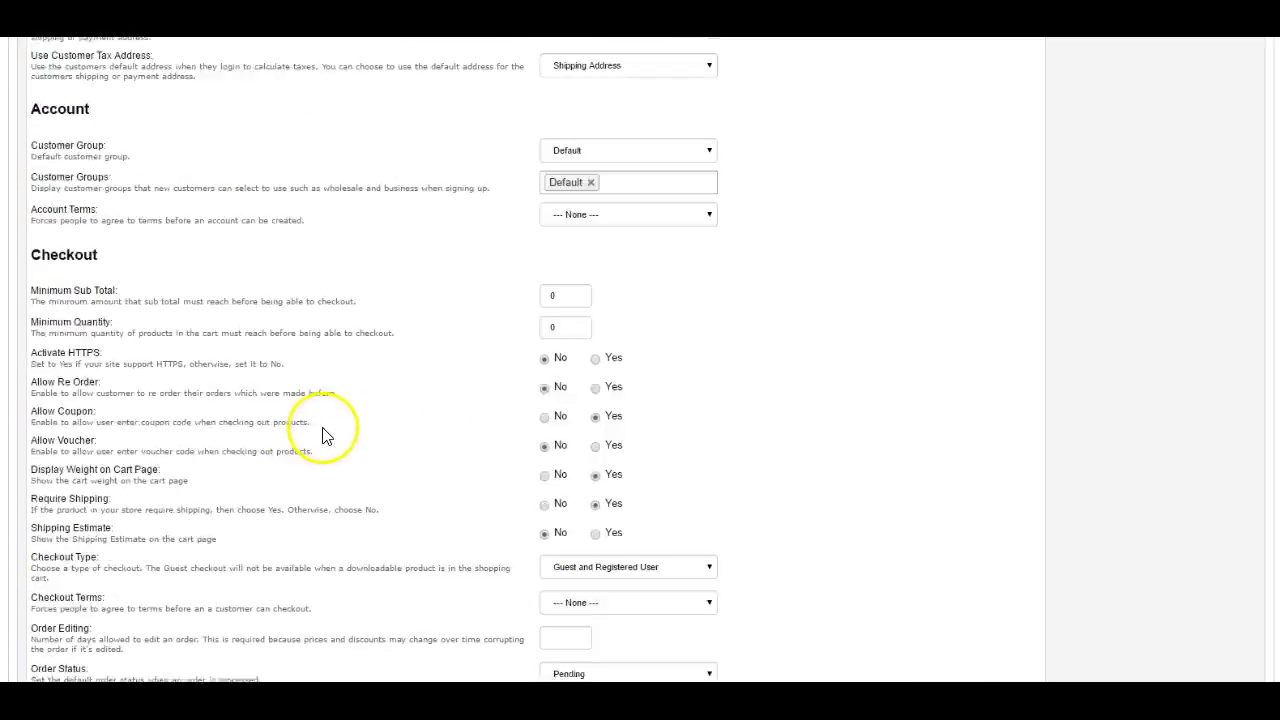
left_click(225, 254)
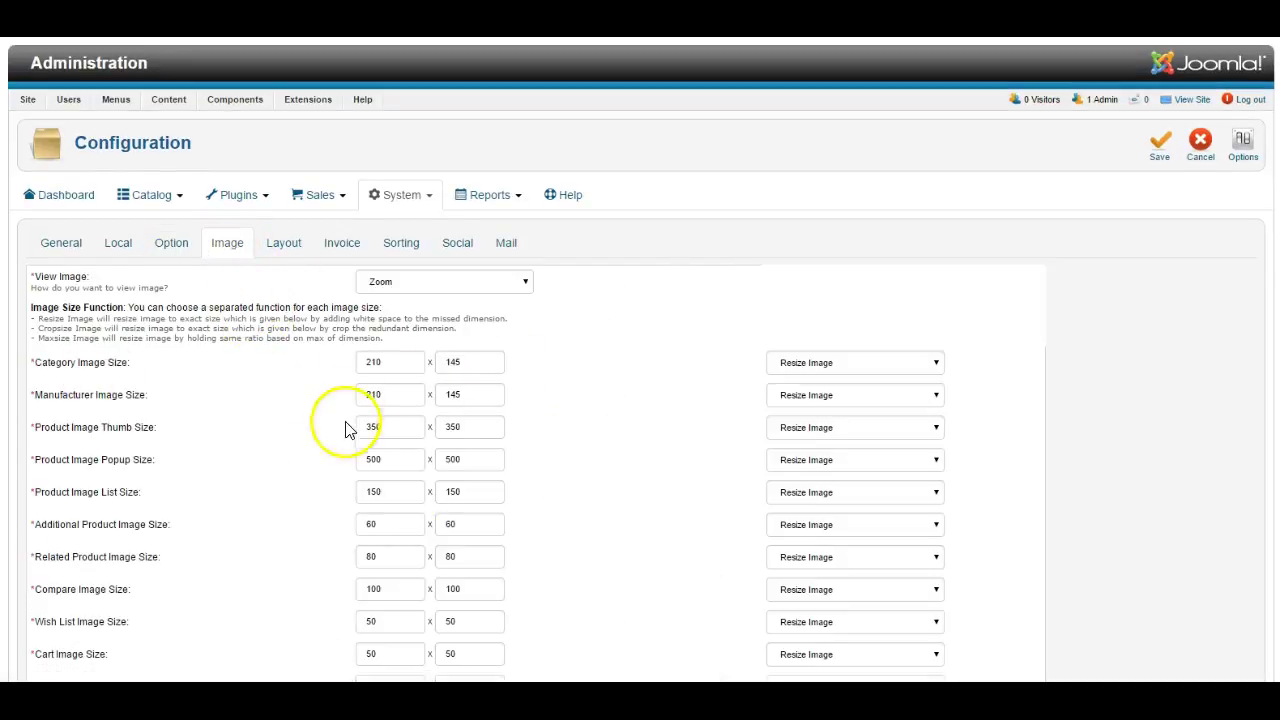
Step: Review the Image tab sizes and switch to the Layout settings
scroll(435, 514, "down", 3)
scroll(405, 410, "up", 3)
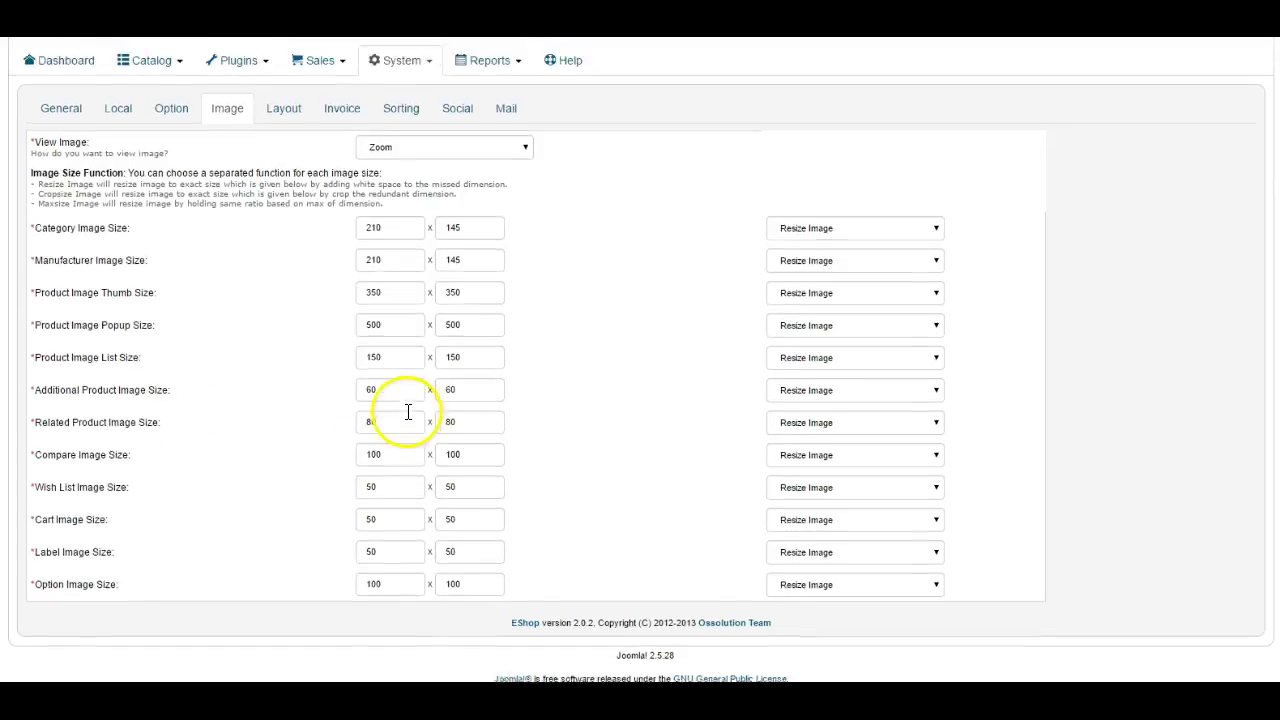
left_click(292, 242)
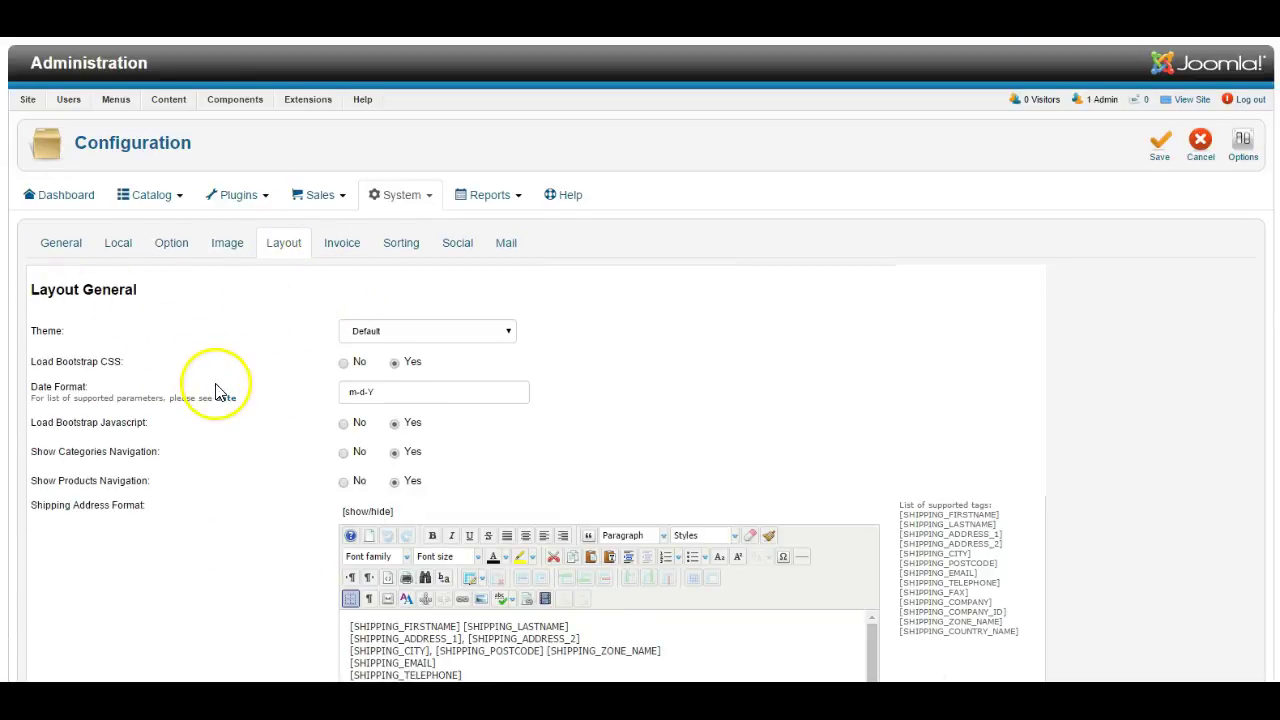
Step: Scroll the Layout tab's address formats and page options, then view the Invoice settings
scroll(250, 380, "down", 2)
scroll(261, 376, "down", 3)
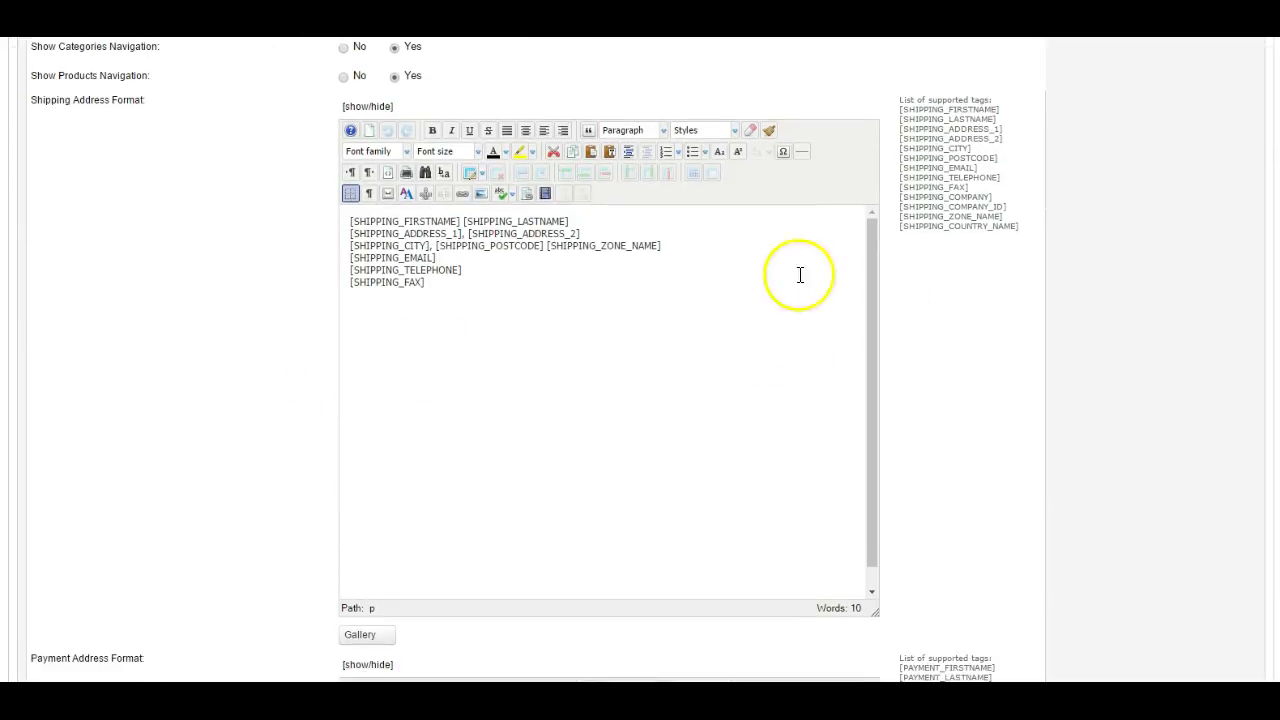
scroll(395, 370, "down", 5)
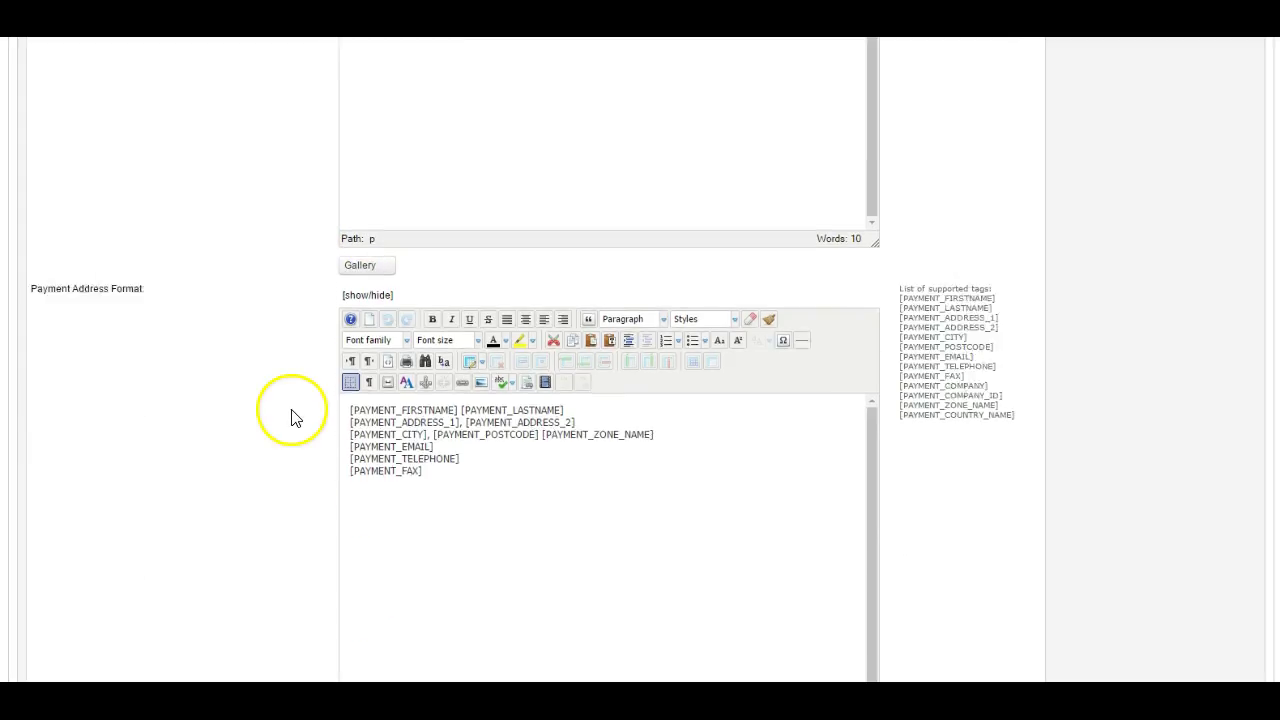
scroll(520, 430, "down", 1)
scroll(271, 451, "down", 6)
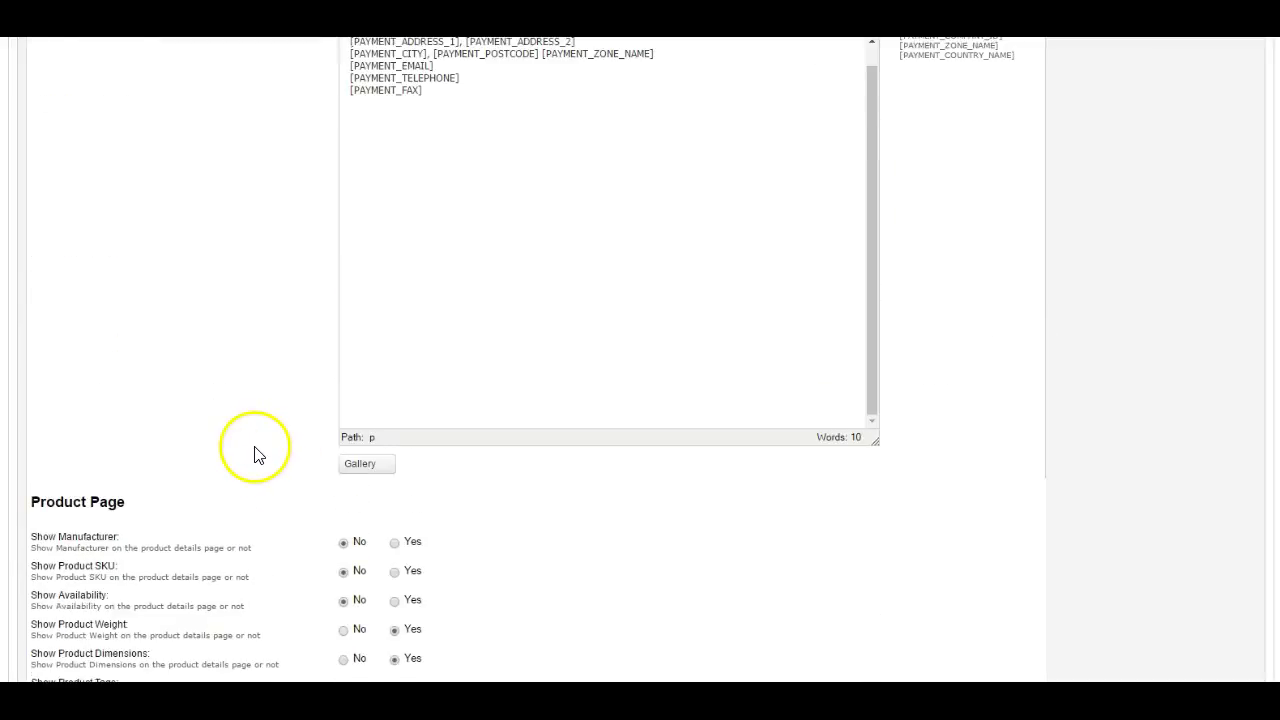
scroll(300, 475, "down", 6)
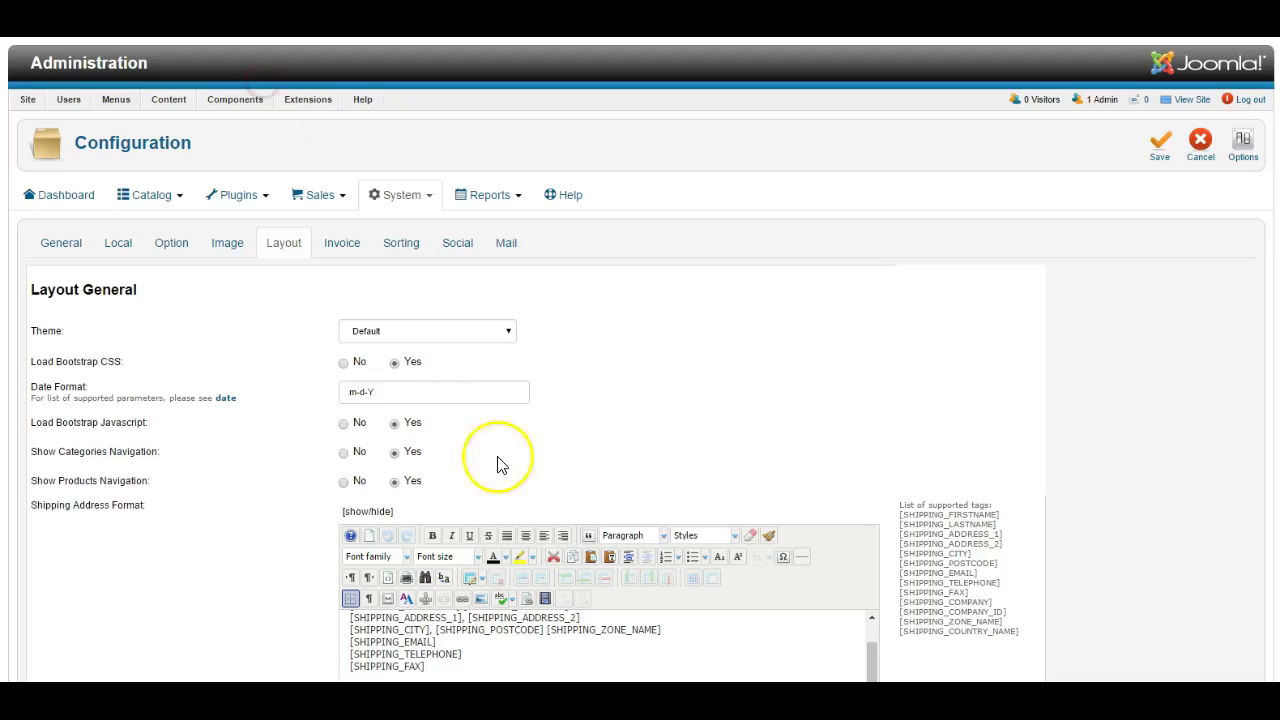
left_click(340, 248)
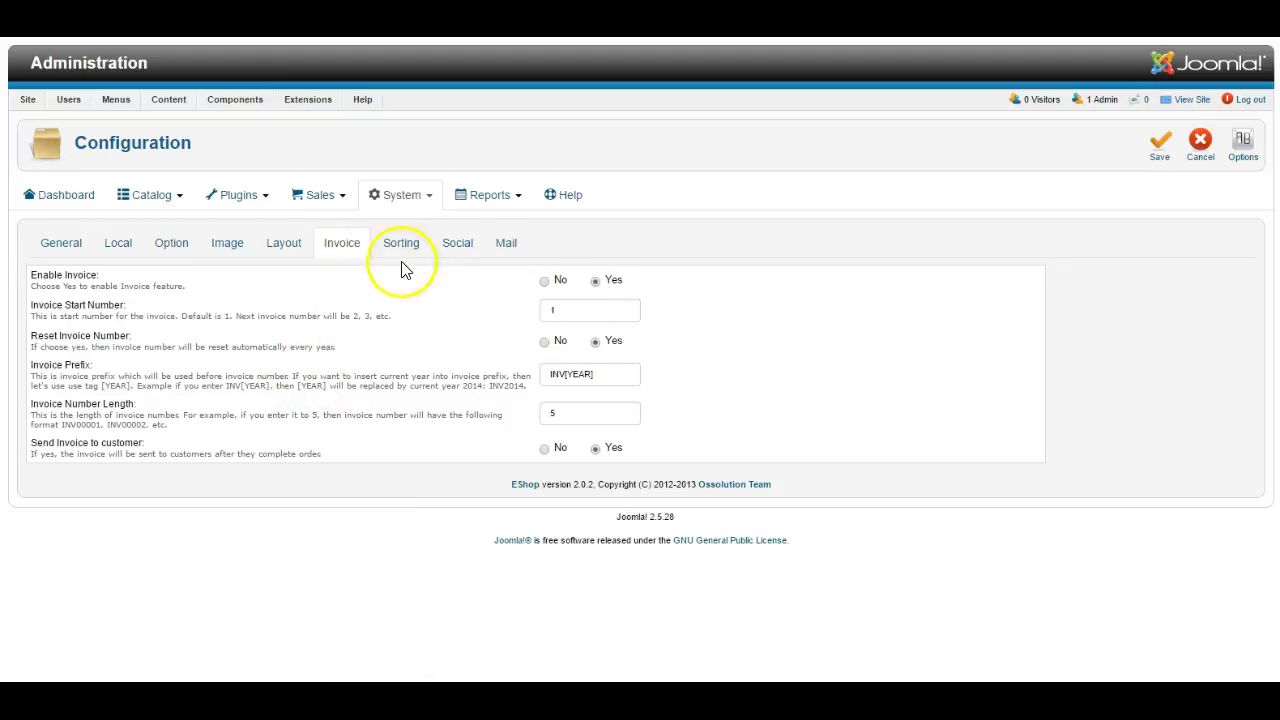
Step: Revisit Layout and Invoice, check Sorting, then show Social settings with Facebook button width 450
left_click(286, 252)
scroll(354, 455, "down", 4)
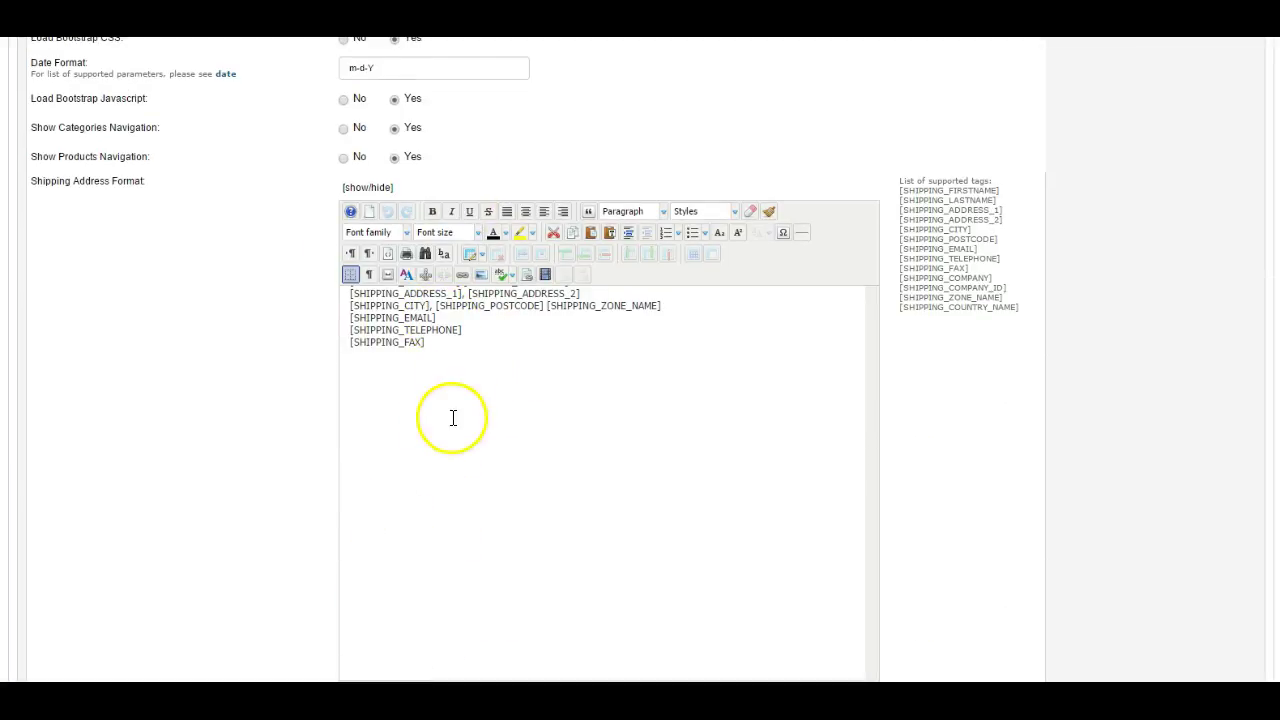
scroll(452, 418, "up", 1)
scroll(495, 415, "up", 3)
left_click(345, 243)
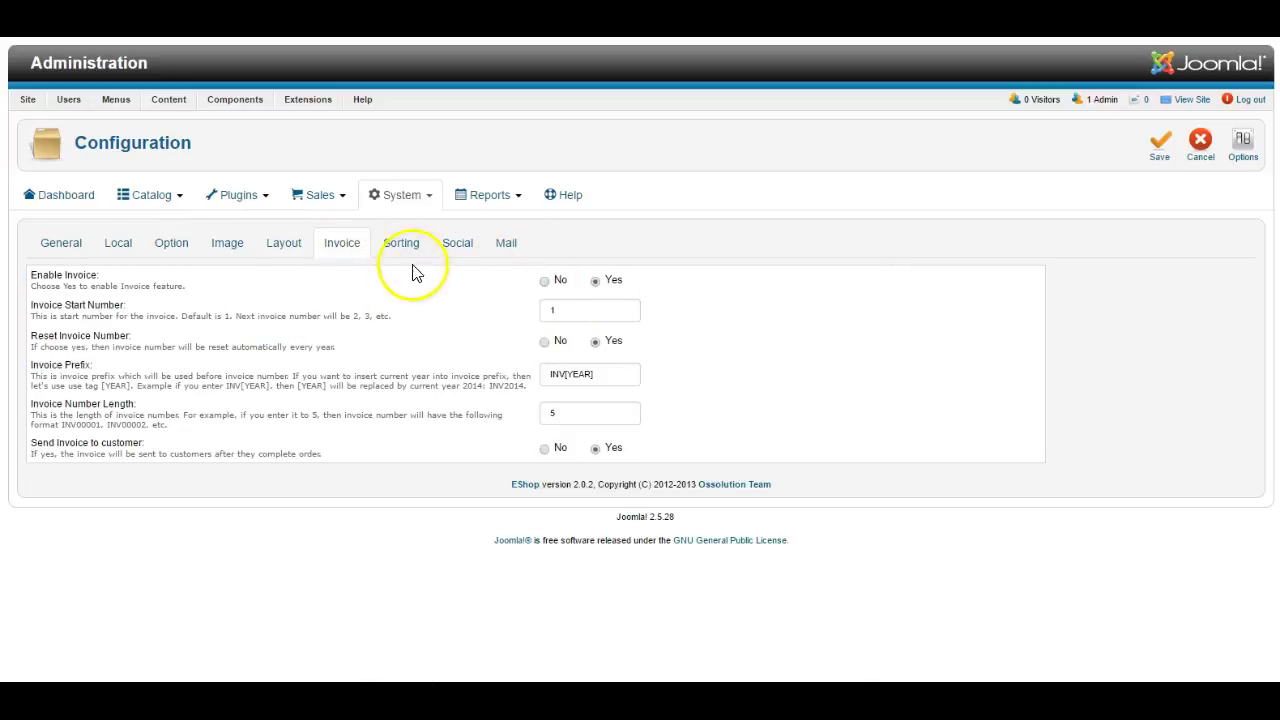
left_click(400, 245)
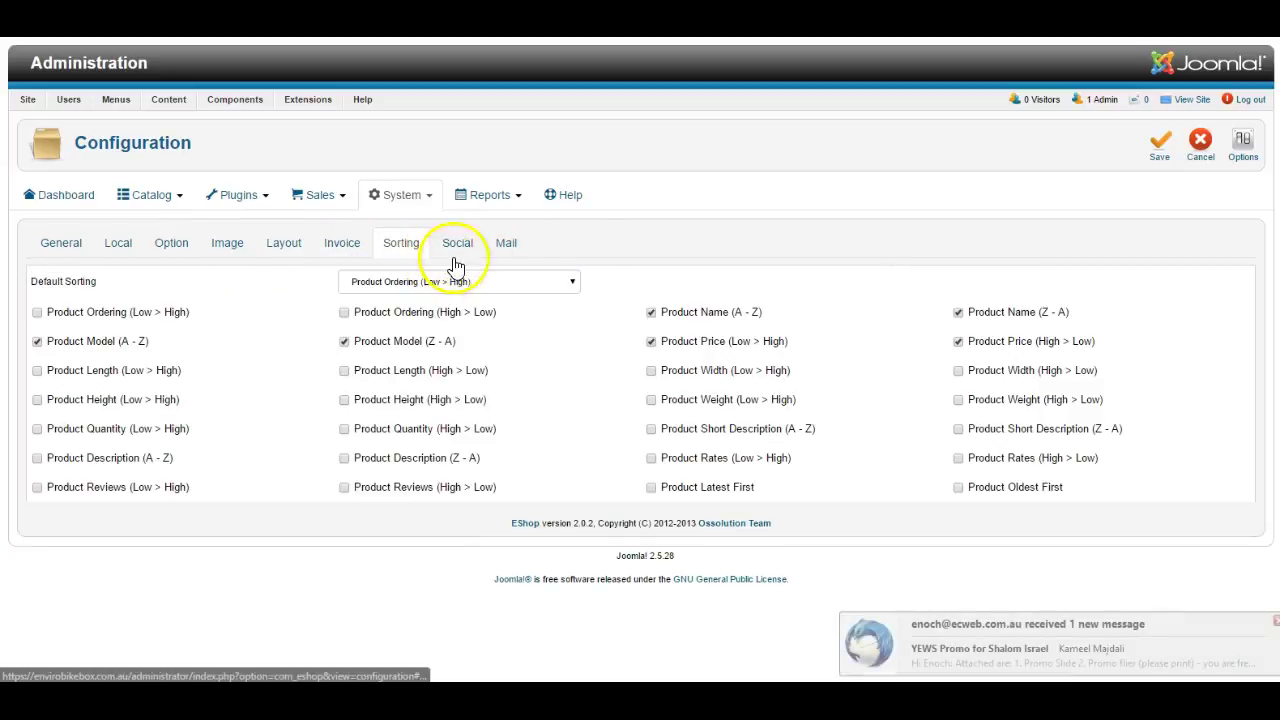
left_click(1274, 622)
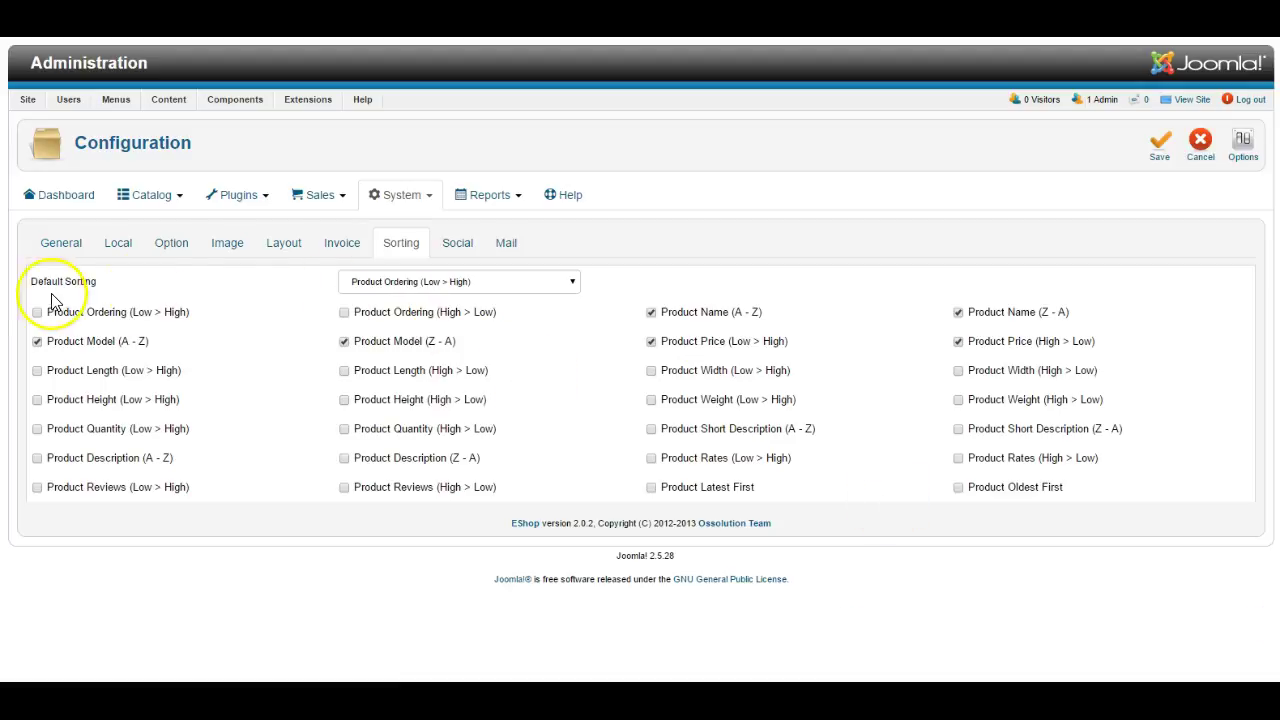
left_click(458, 247)
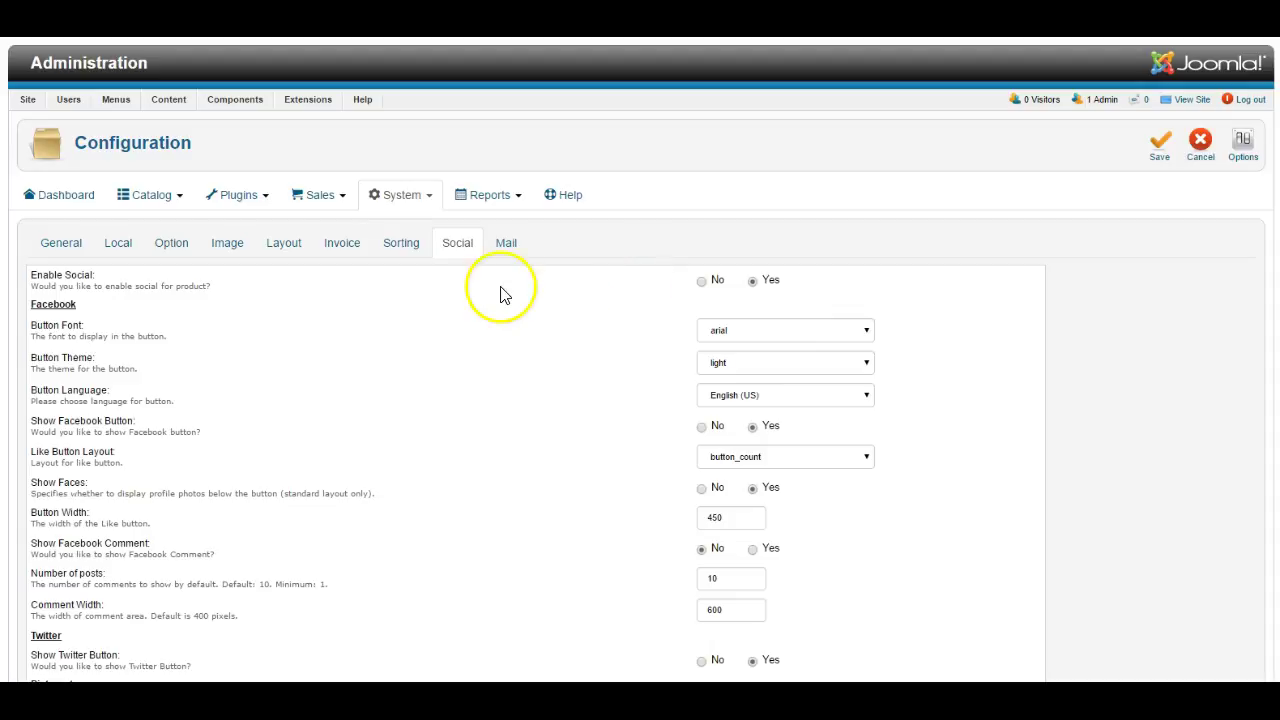
Step: View the Orders report, then the Viewed Products report listing Extendable Box at 1792 views
left_click(492, 195)
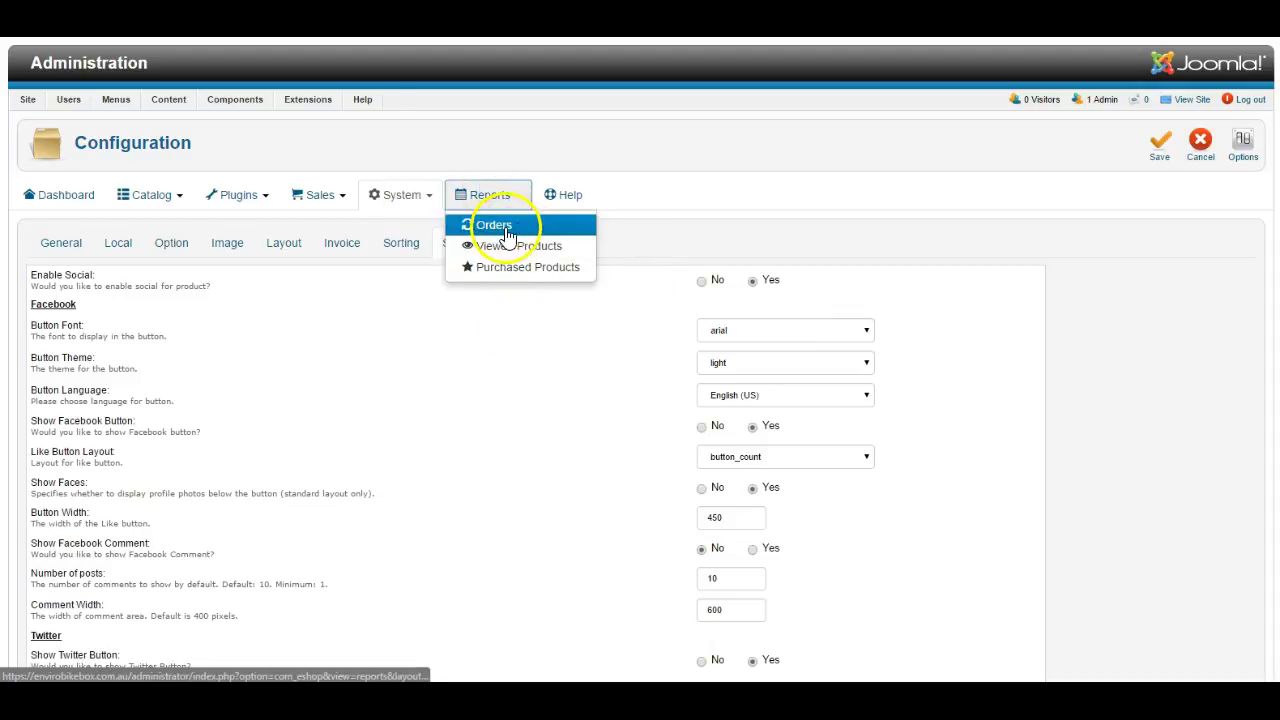
left_click(503, 228)
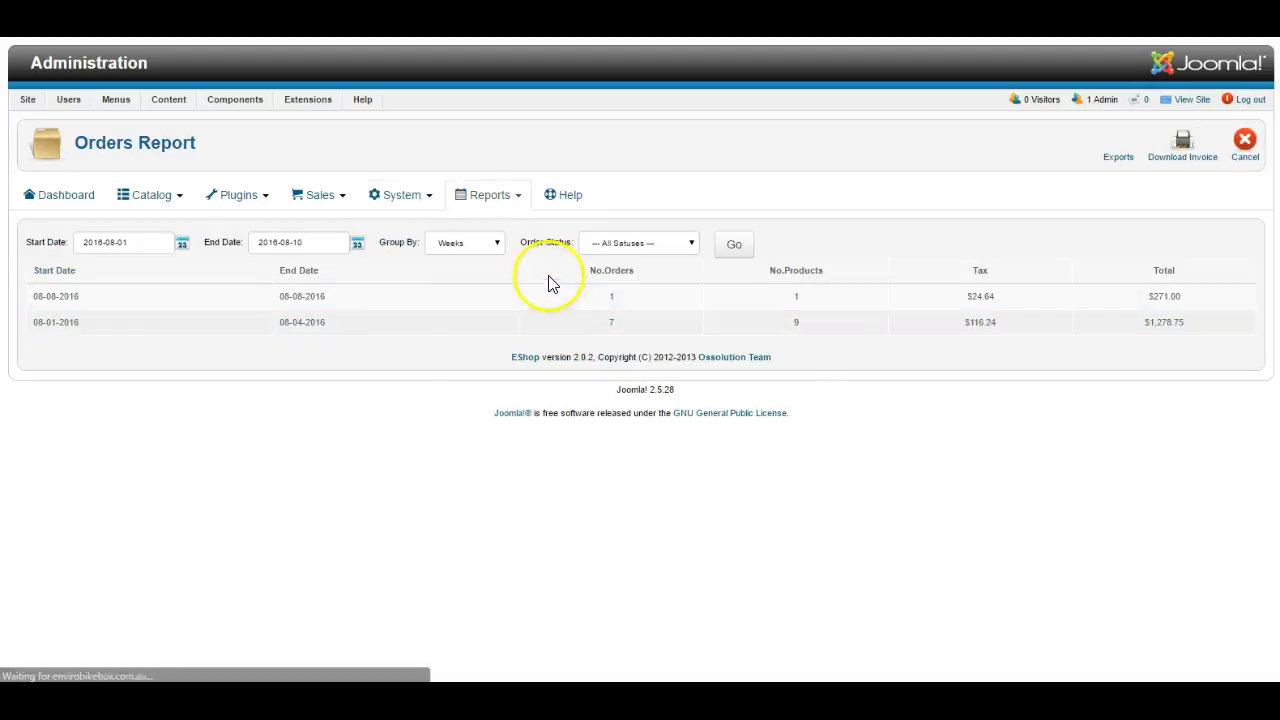
left_click(507, 200)
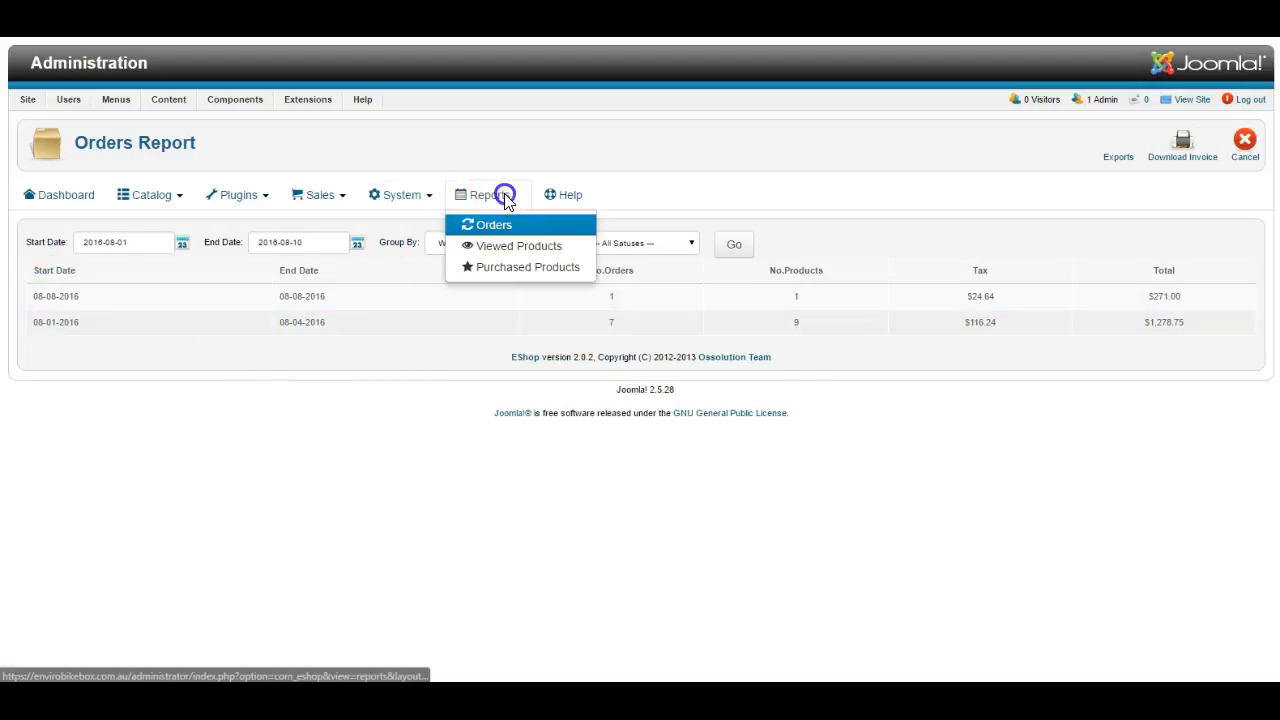
left_click(507, 250)
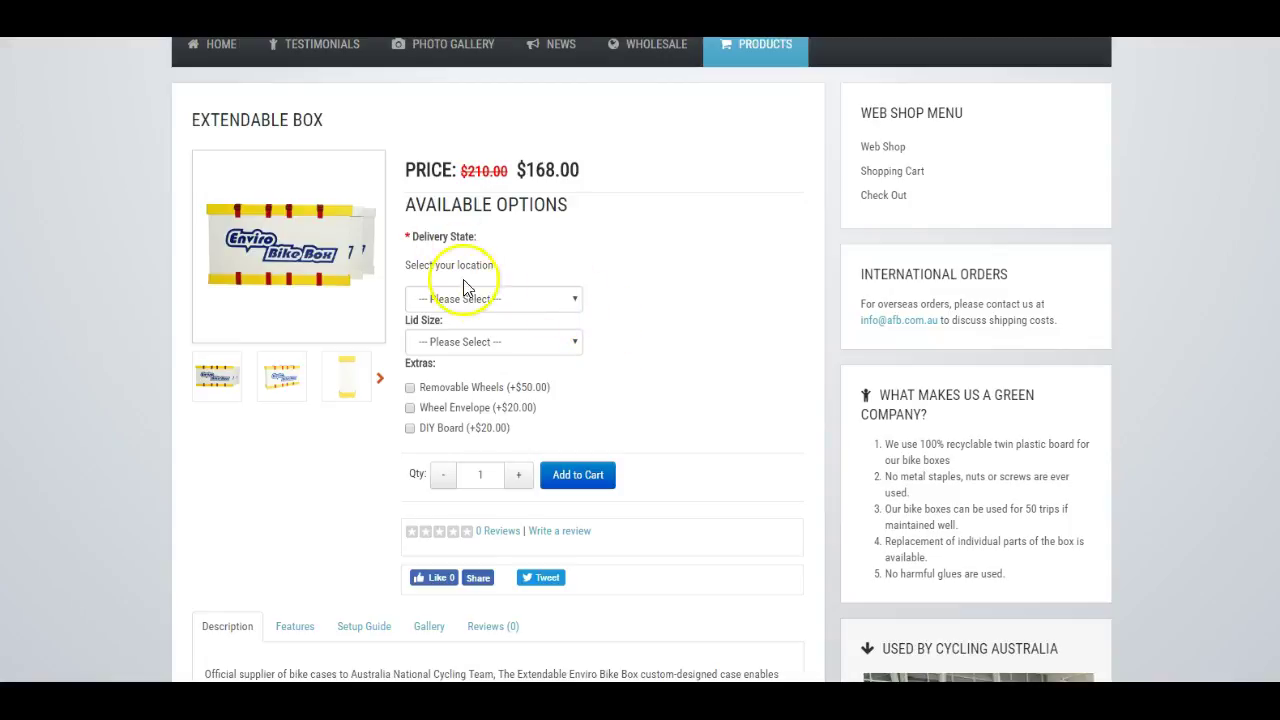
Step: Try adding the Extendable Box to the cart without choosing a delivery state or lid size
left_click(522, 302)
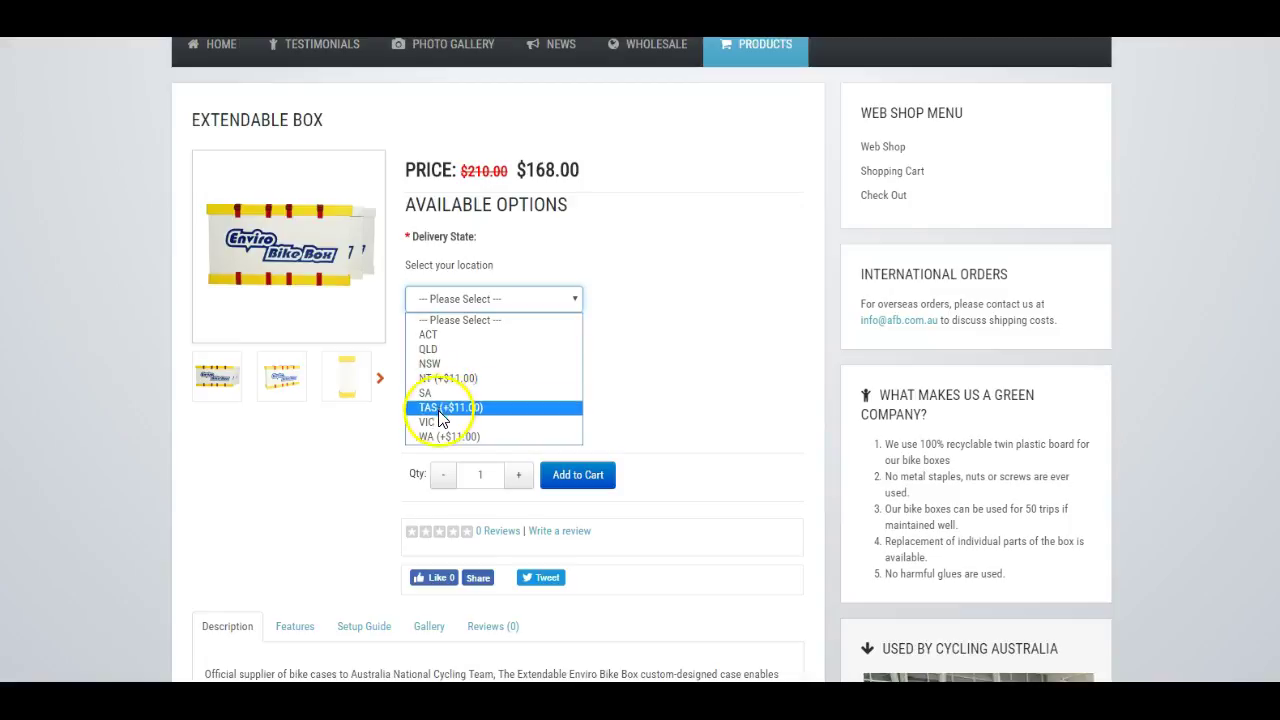
left_click(707, 369)
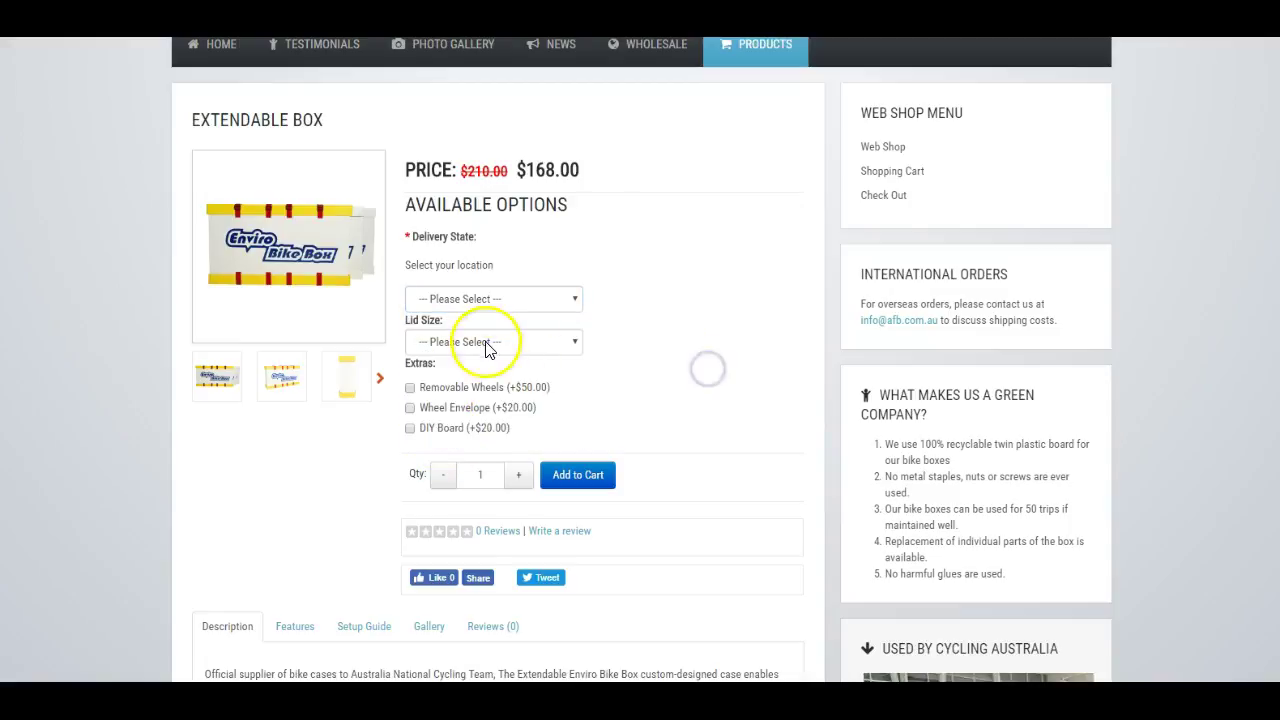
left_click(487, 341)
left_click(661, 347)
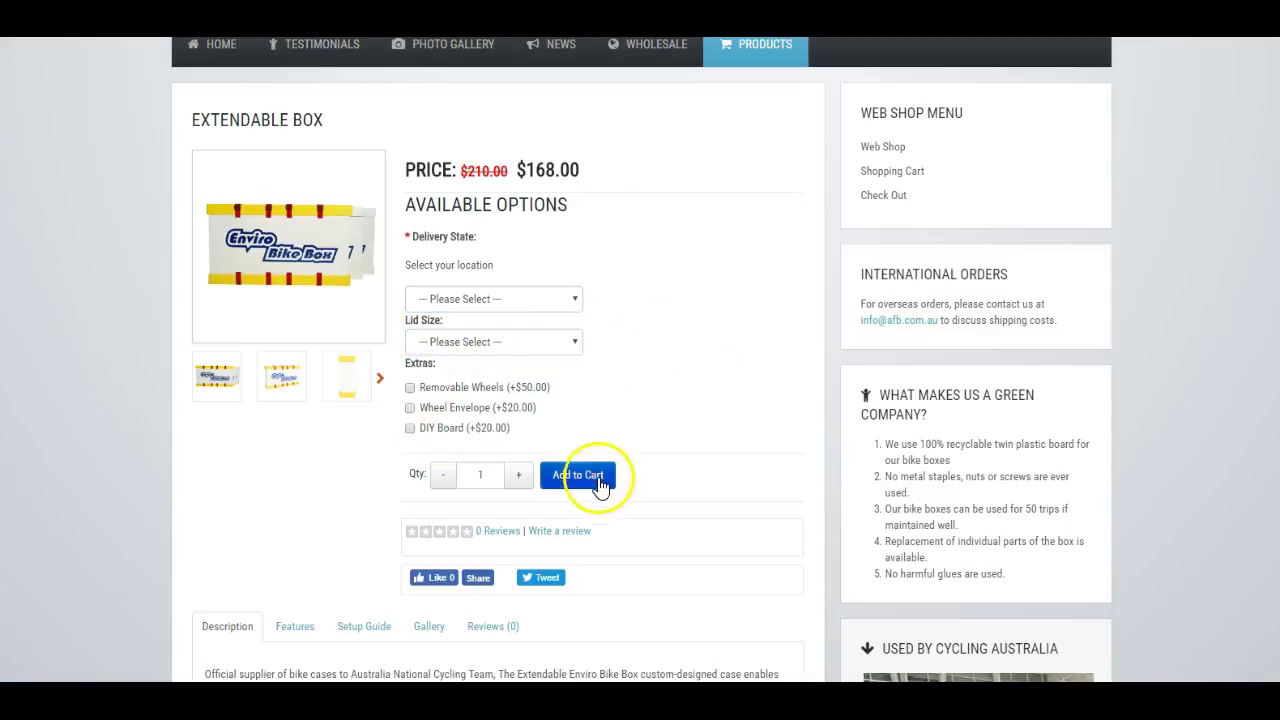
left_click(563, 474)
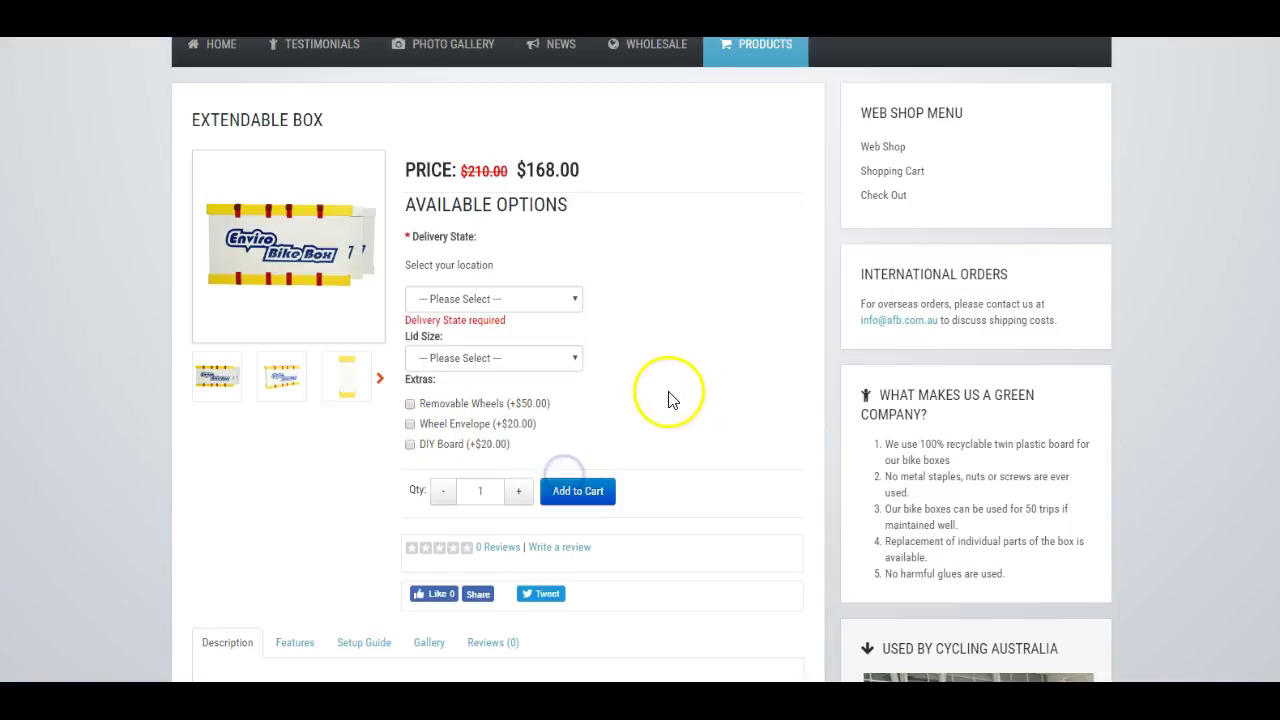
Step: Choose ACT delivery and a 1400mm lid, add the box to the cart, and proceed to checkout
left_click(452, 298)
left_click(442, 336)
left_click(458, 356)
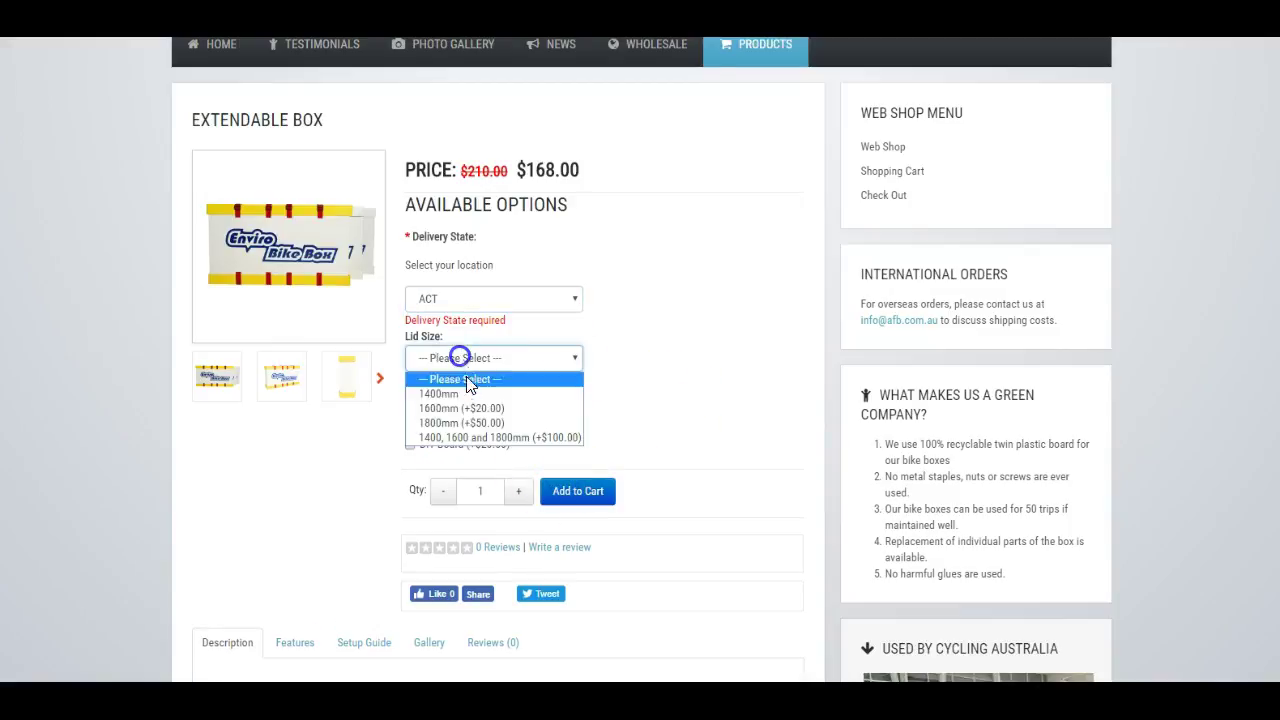
left_click(465, 390)
left_click(587, 490)
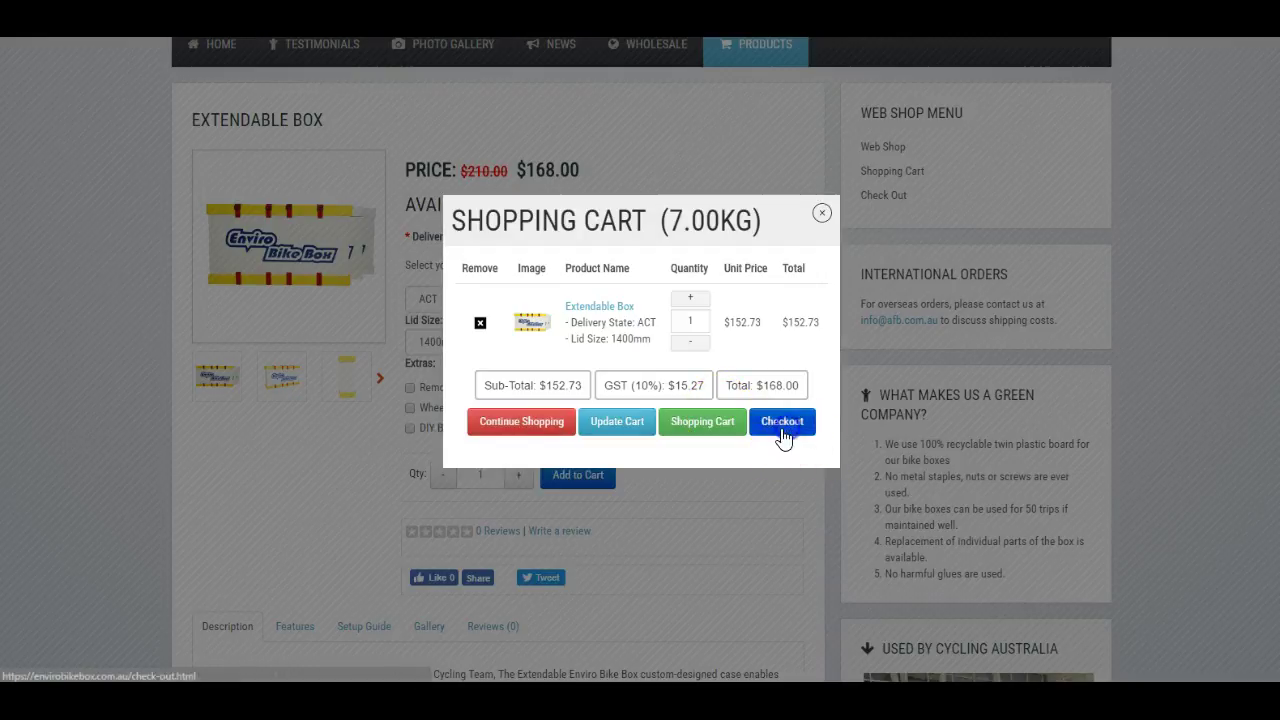
left_click(783, 423)
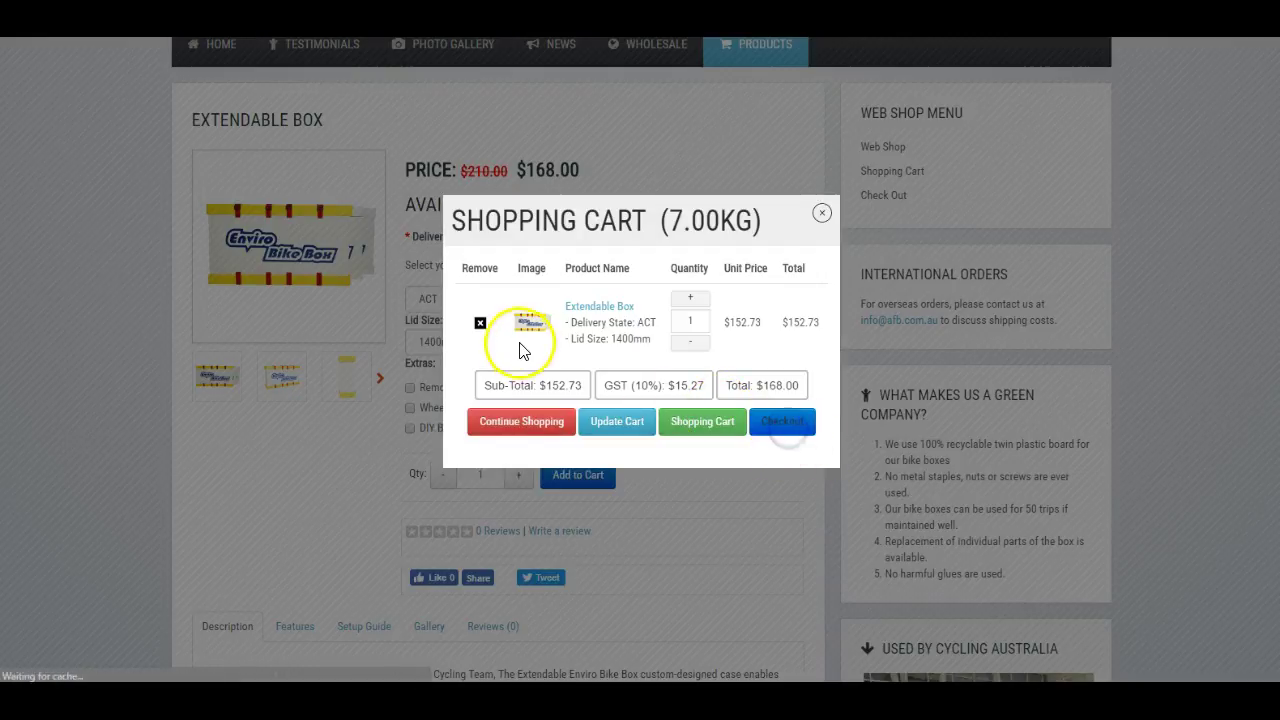
Step: Log in as a registered customer on the checkout page
scroll(540, 375, "down", 3)
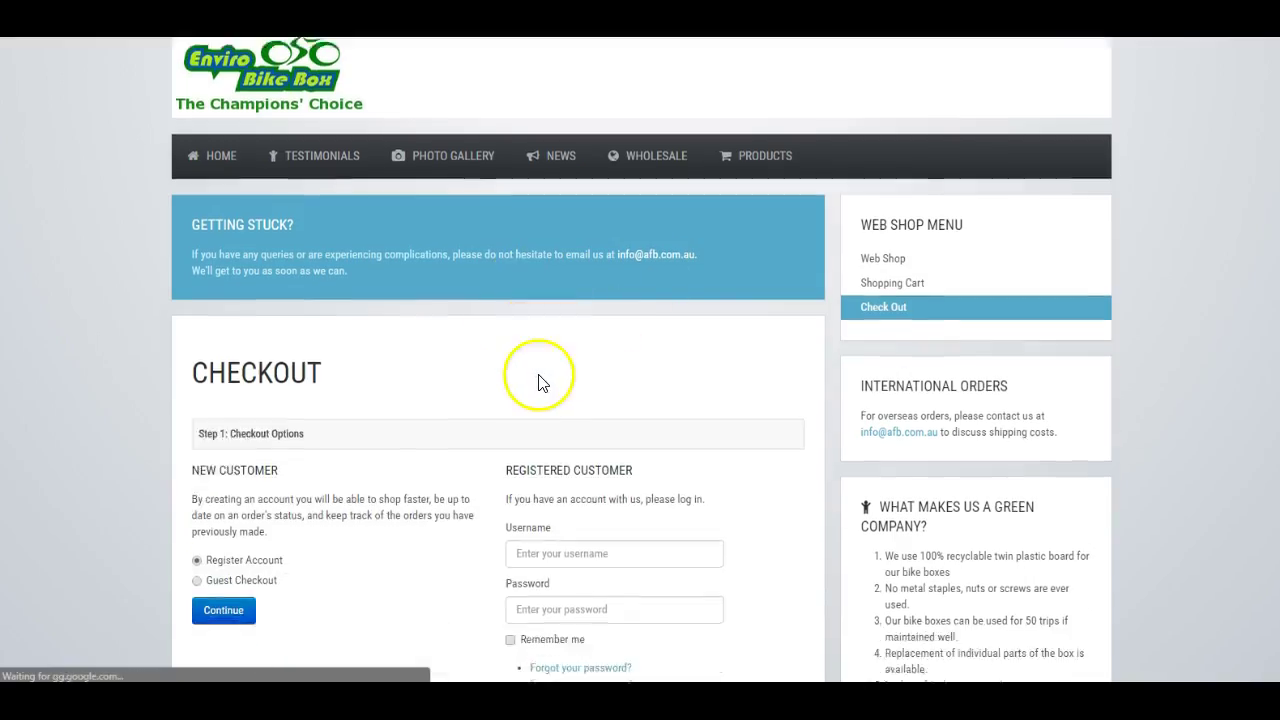
scroll(416, 372, "down", 3)
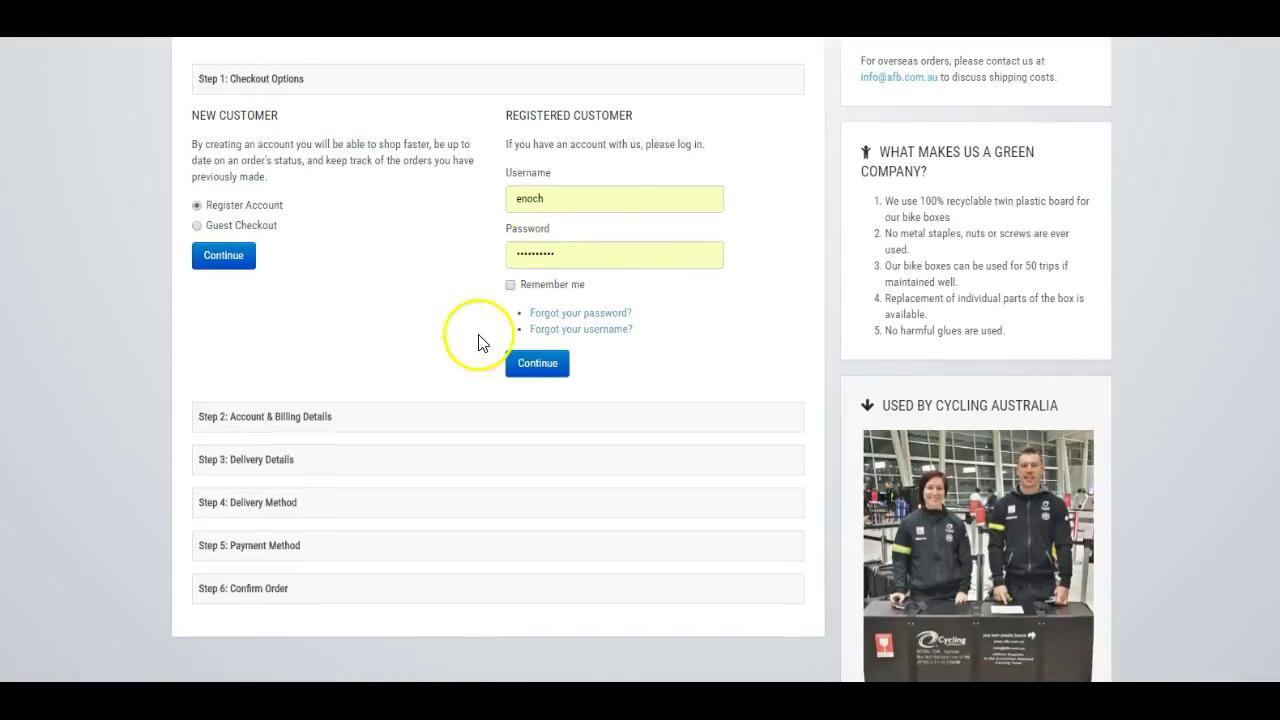
left_click(556, 372)
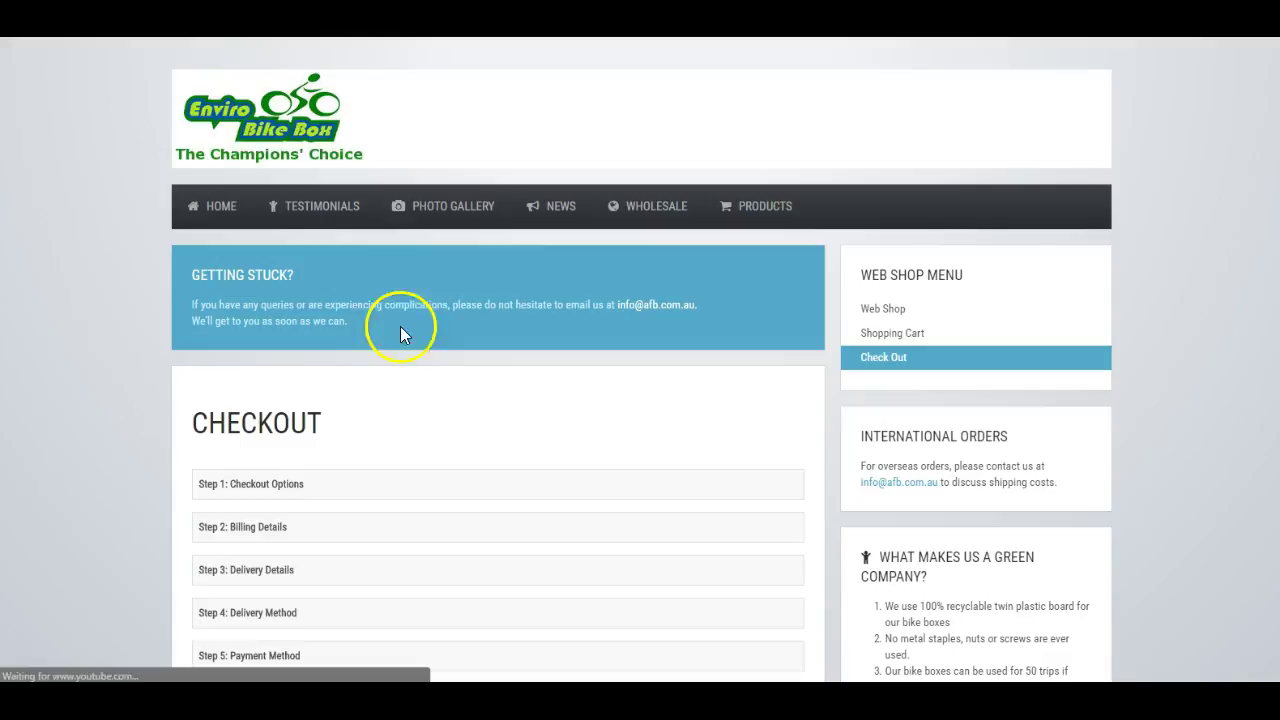
Step: Accept the saved billing and delivery addresses and Bike Box Delivery by Courier ($33.00)
scroll(398, 360, "down", 5)
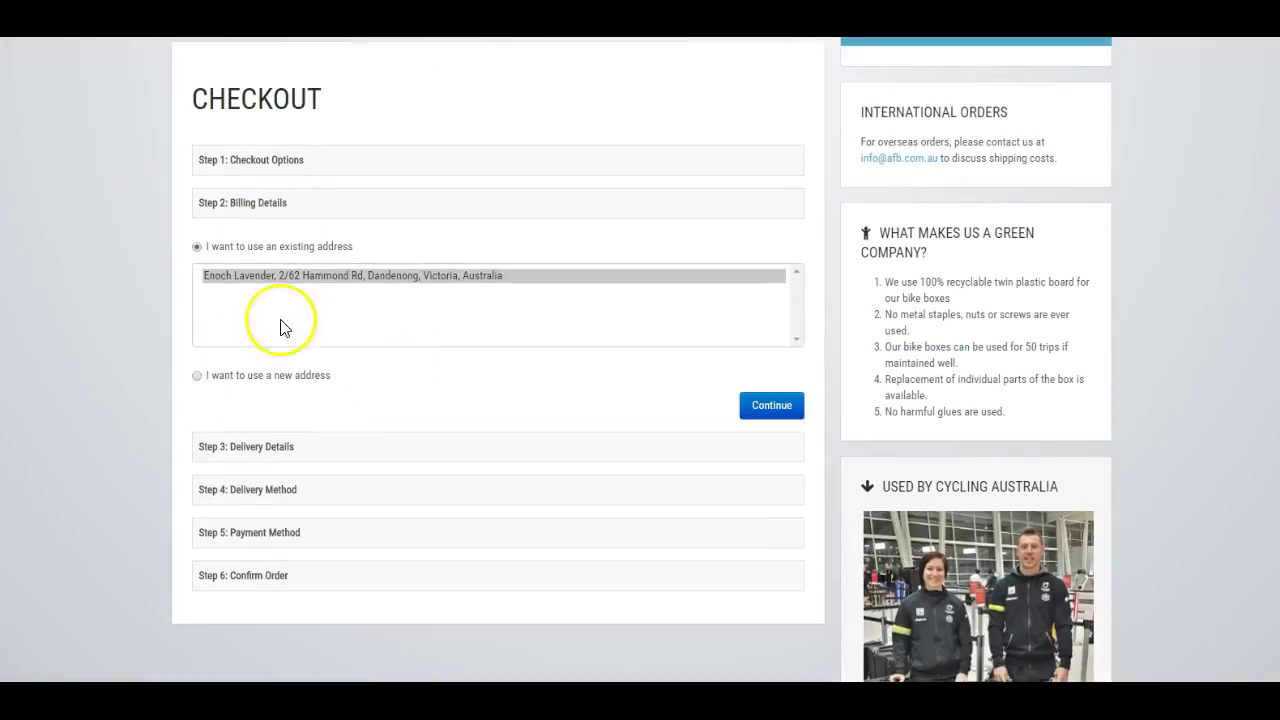
left_click(773, 405)
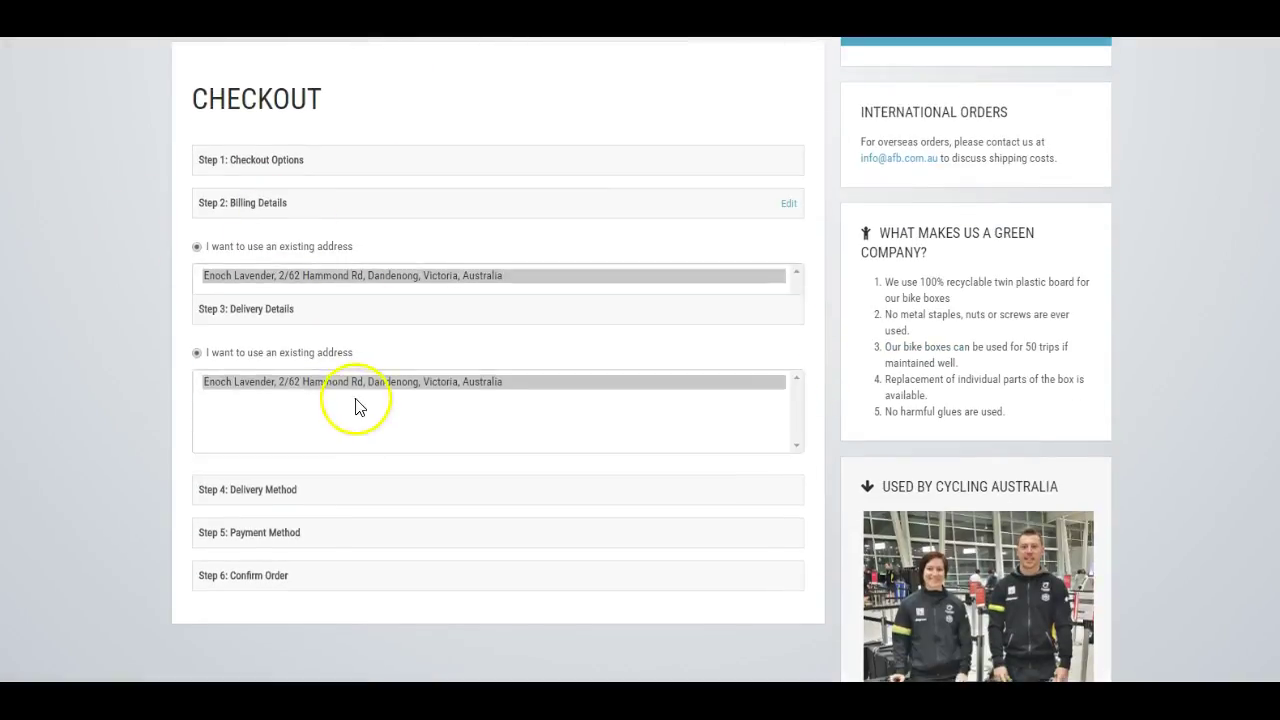
left_click(770, 449)
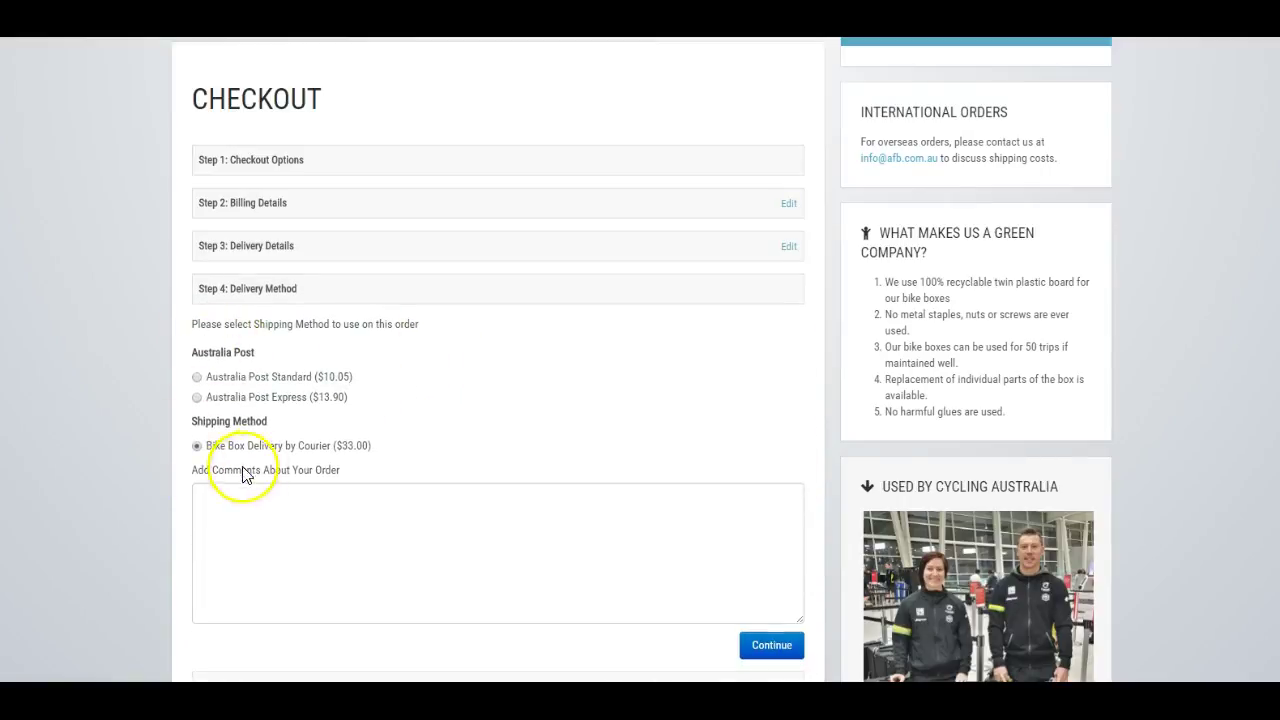
scroll(607, 539, "down", 3)
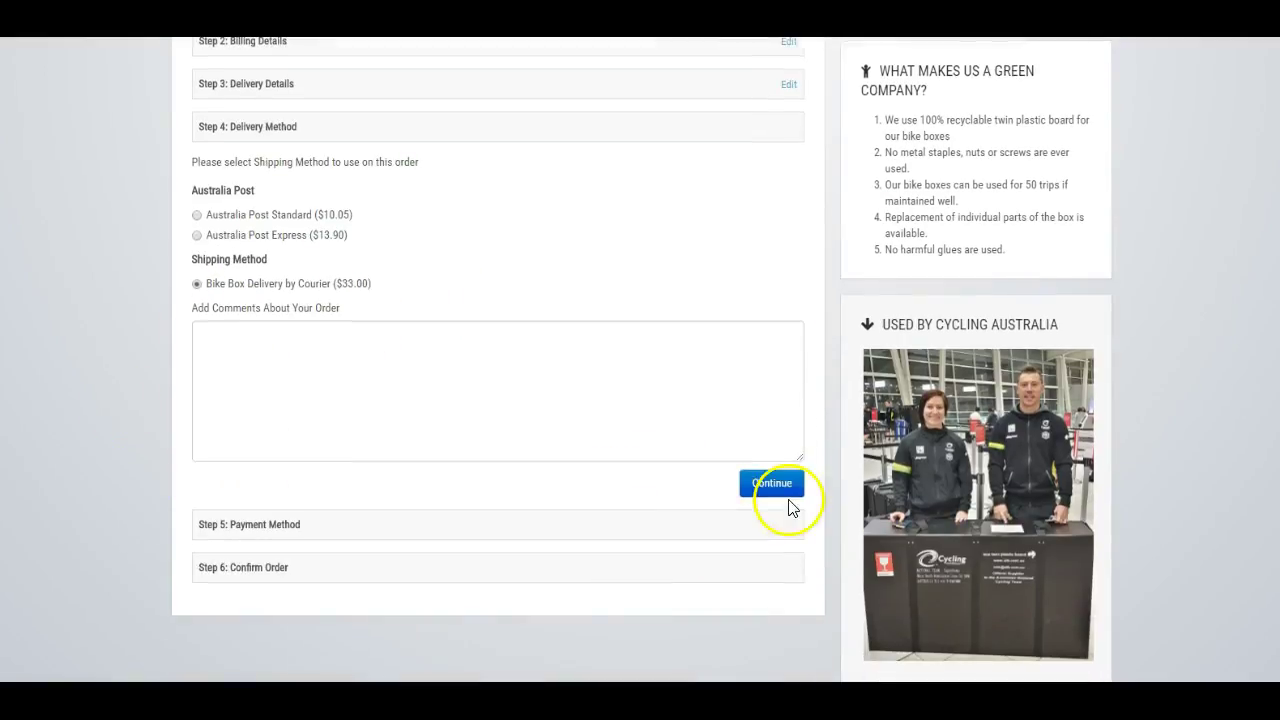
left_click(786, 484)
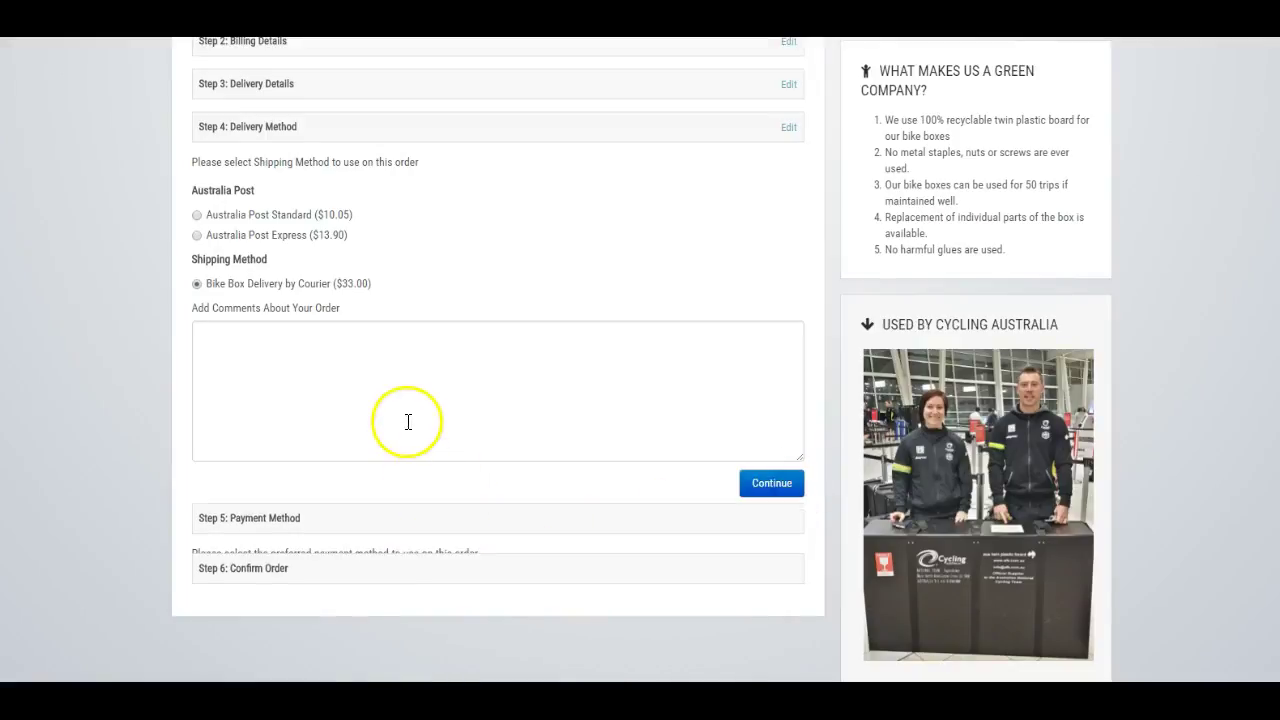